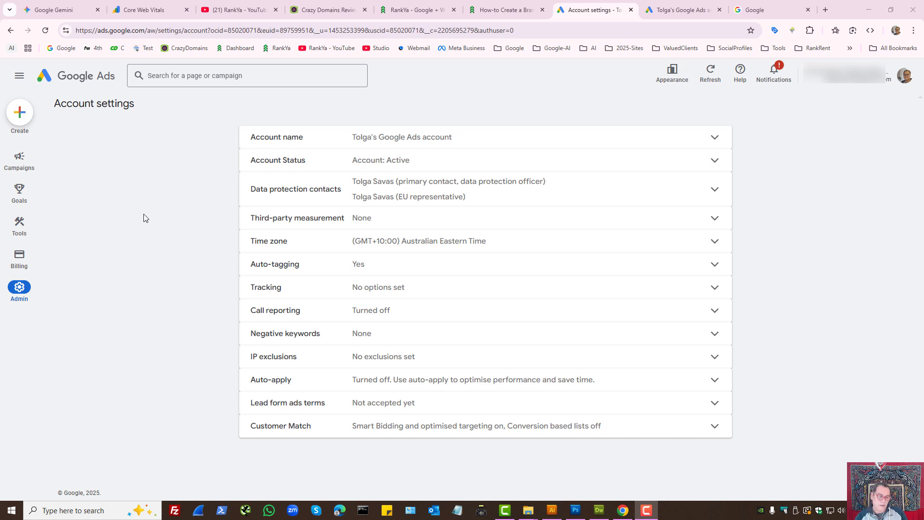
Start creating a new campaign from the account settings page
mouse_move(17, 289)
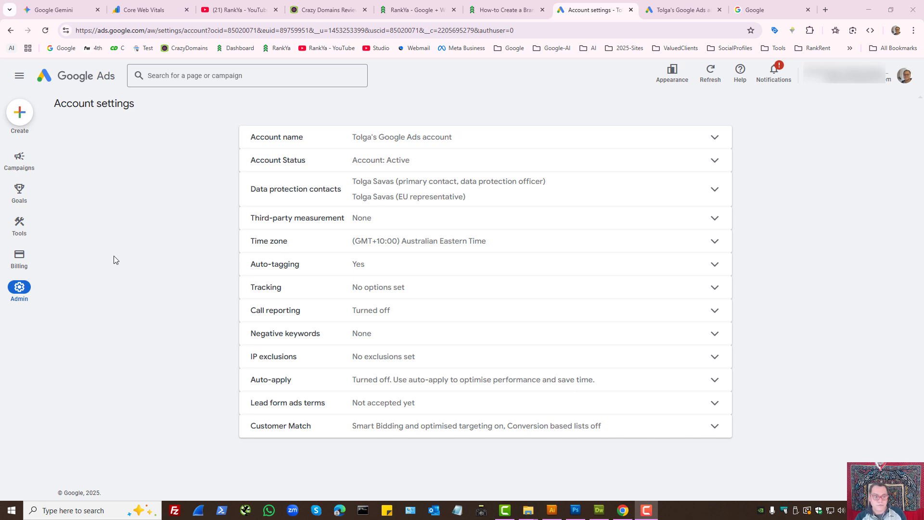
click(128, 267)
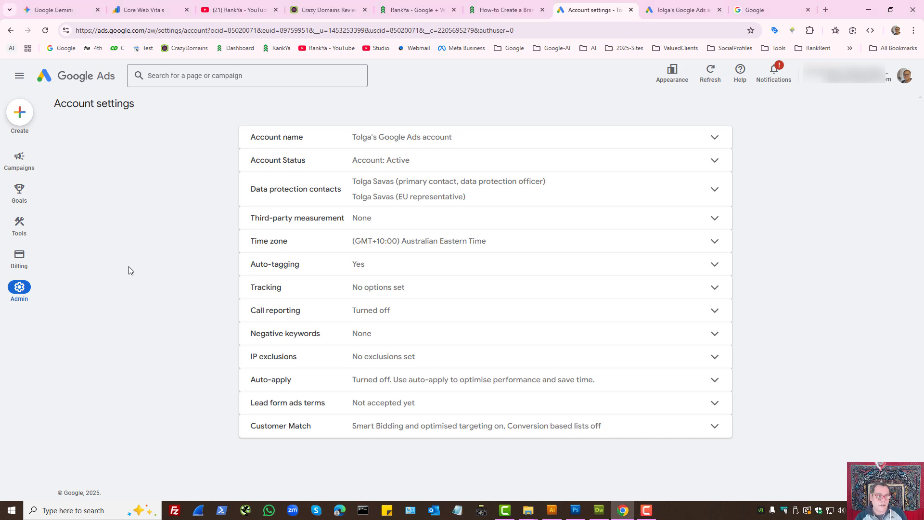
click(20, 120)
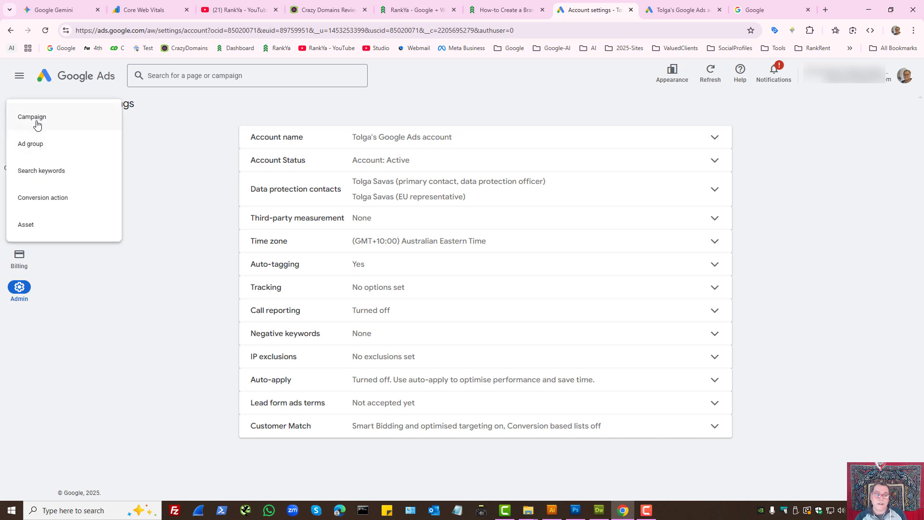
click(45, 123)
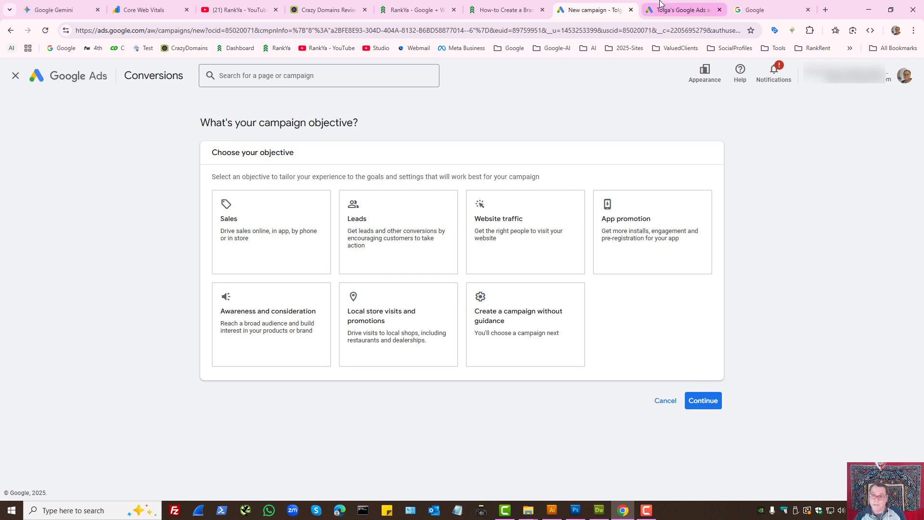
Review where conversions can be measured in the conversion setup, and view the RankYa website's home page
click(679, 10)
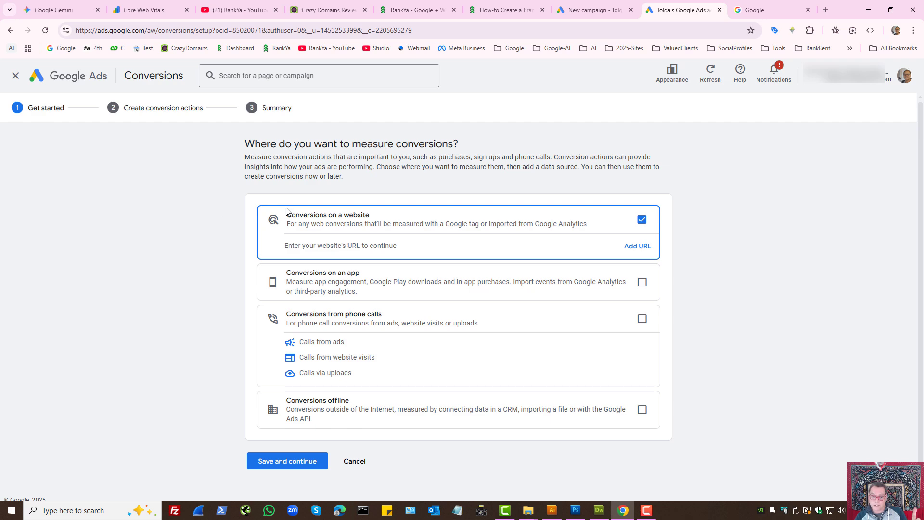
click(596, 10)
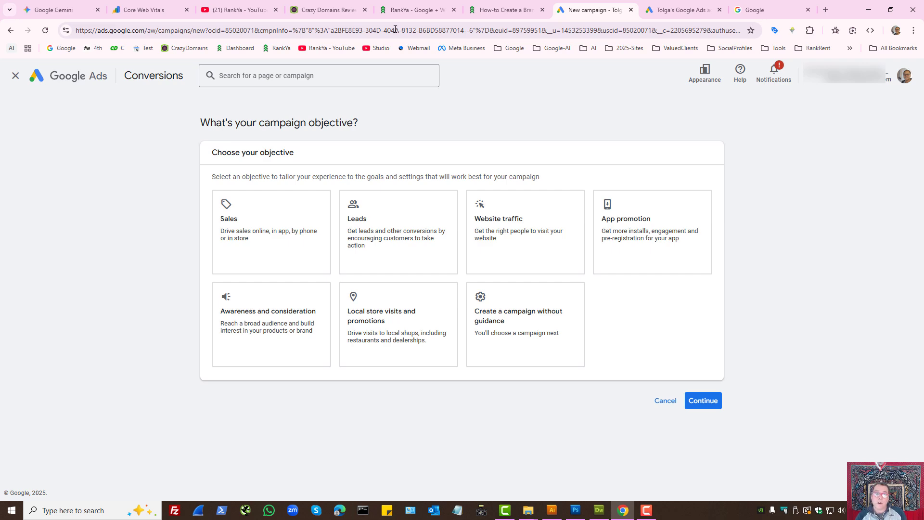
click(414, 10)
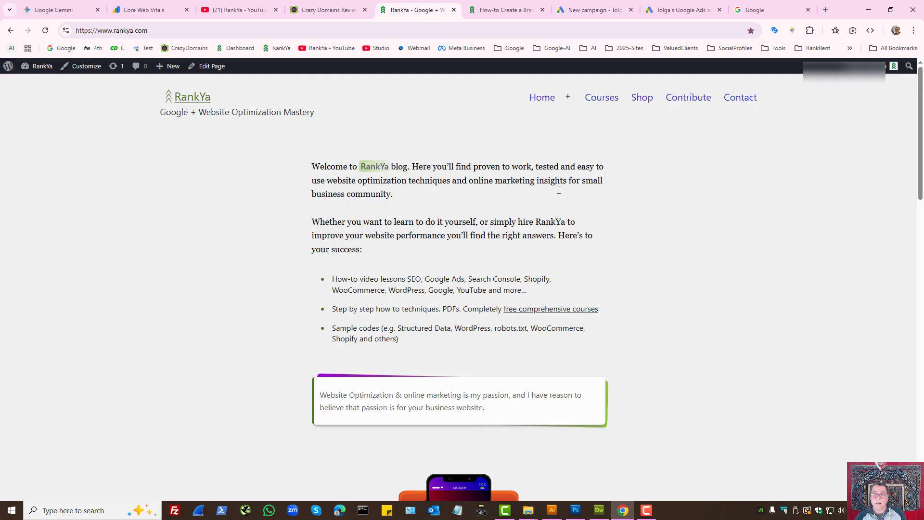
click(125, 30)
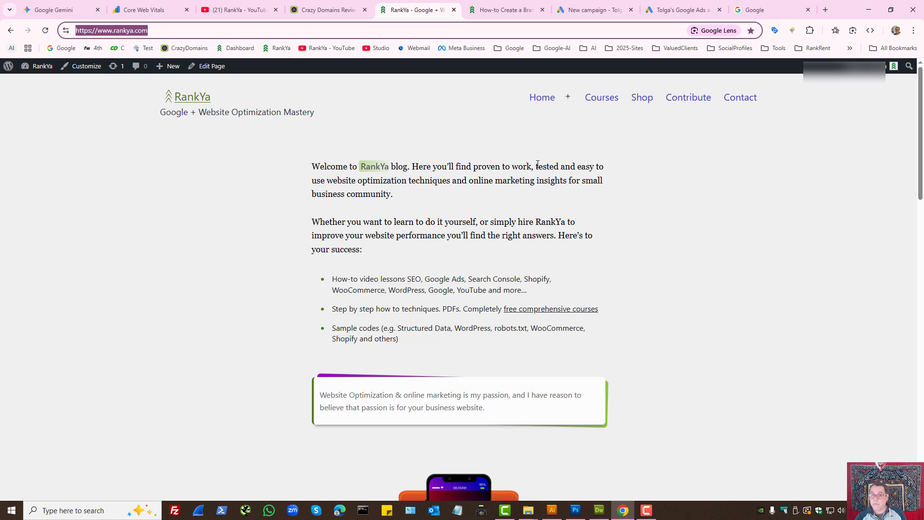
click(646, 189)
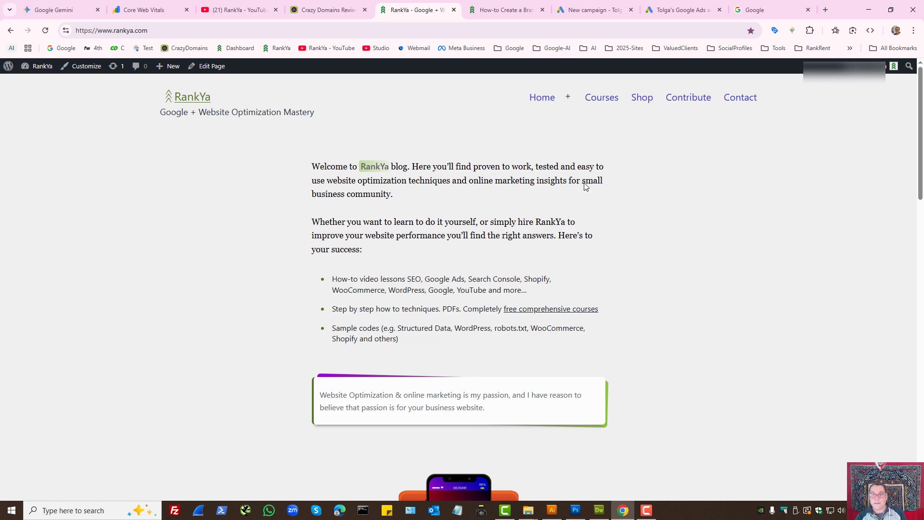
Return to the new campaign and set its objective to Create a campaign without guidance
click(601, 4)
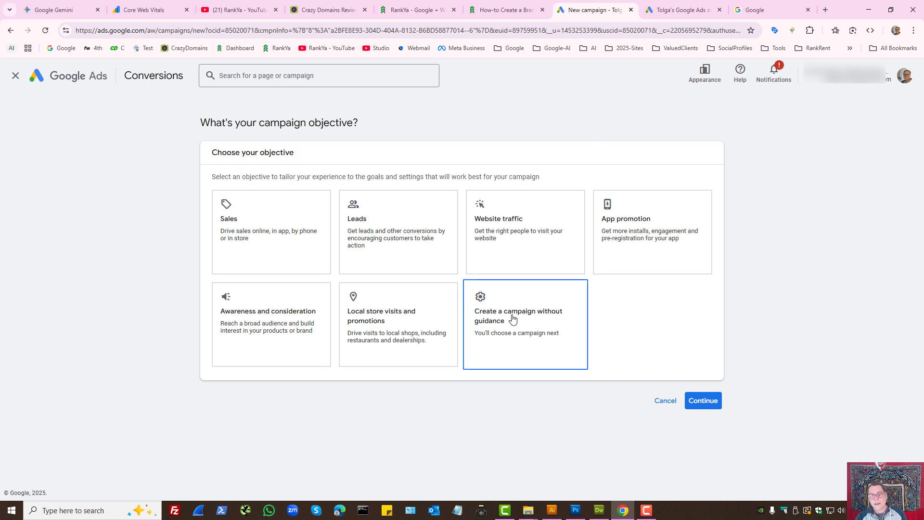
click(538, 317)
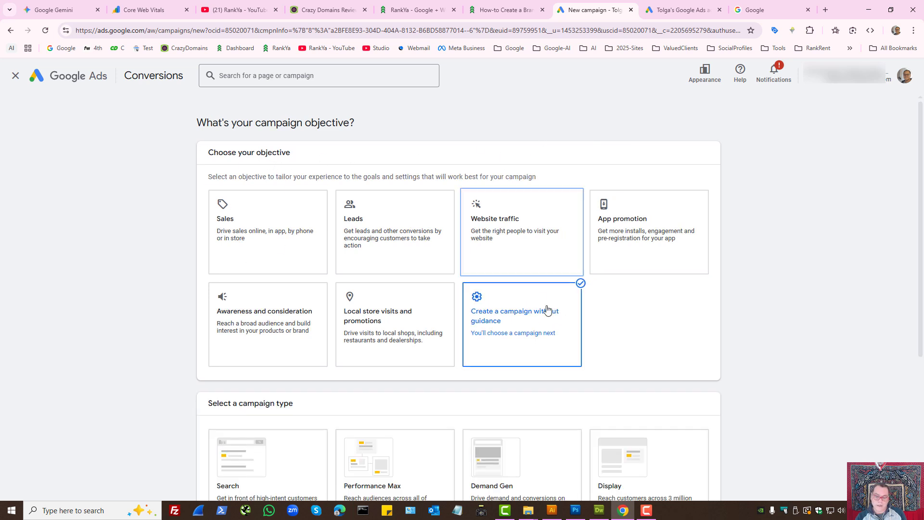
scroll(534, 320, down, 3)
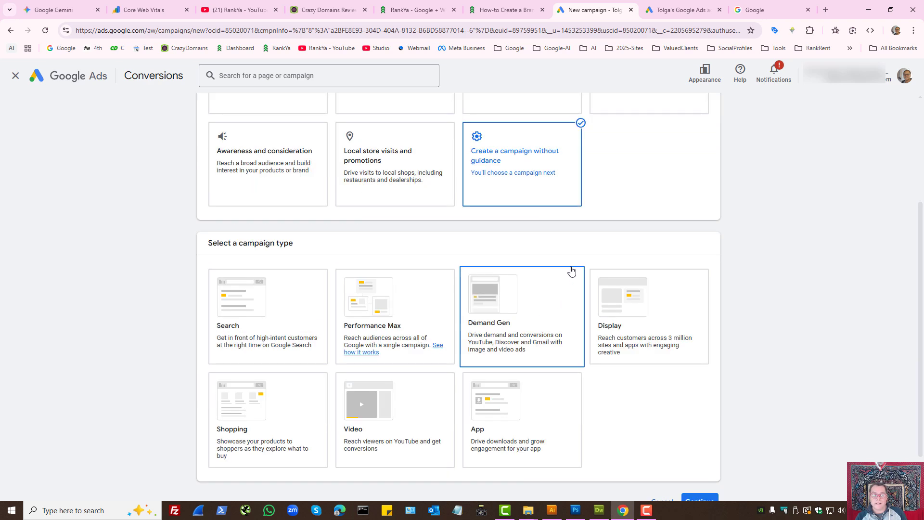
scroll(562, 283, down, 1)
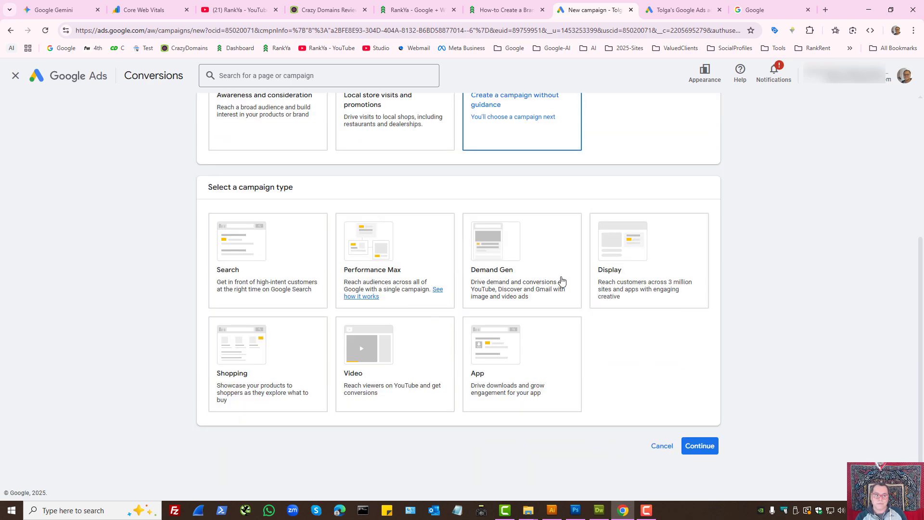
drag(240, 187, 318, 192)
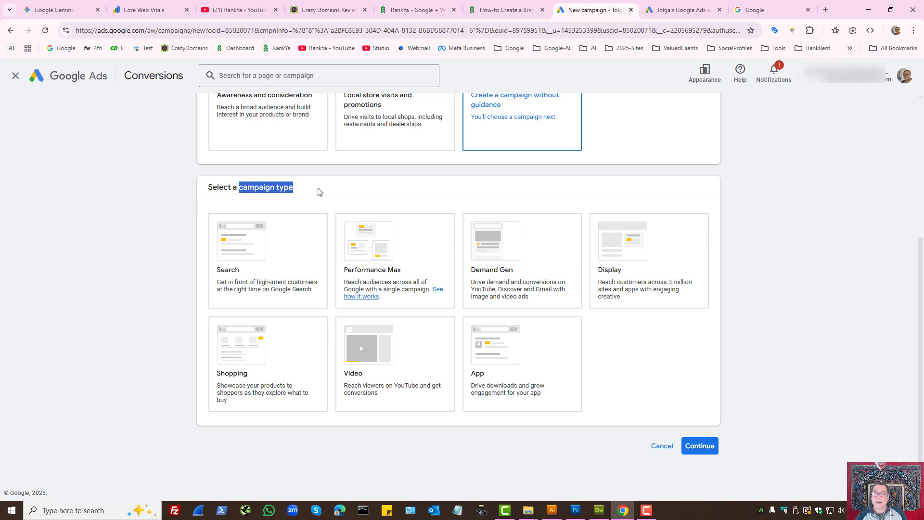
click(224, 249)
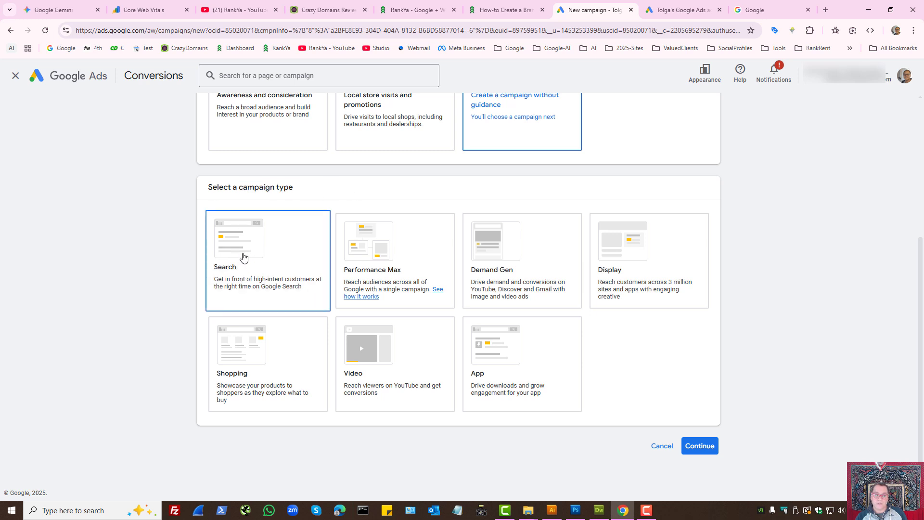
Examine the Google search page and the RankYa home page in comparison with the available campaign types
click(765, 9)
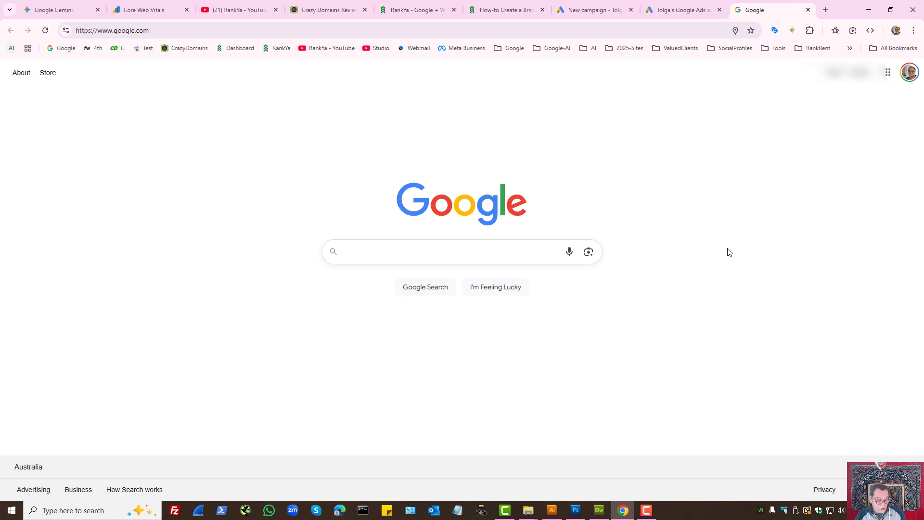
click(593, 10)
click(263, 257)
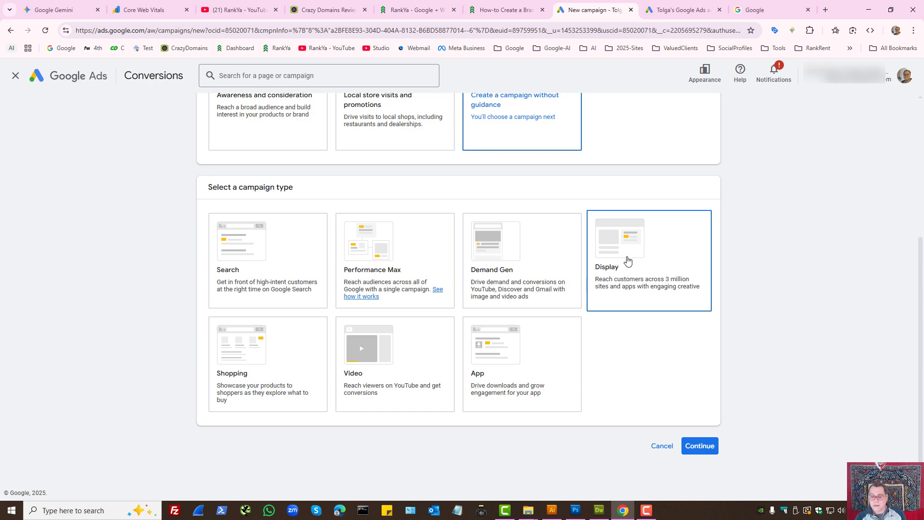
click(415, 10)
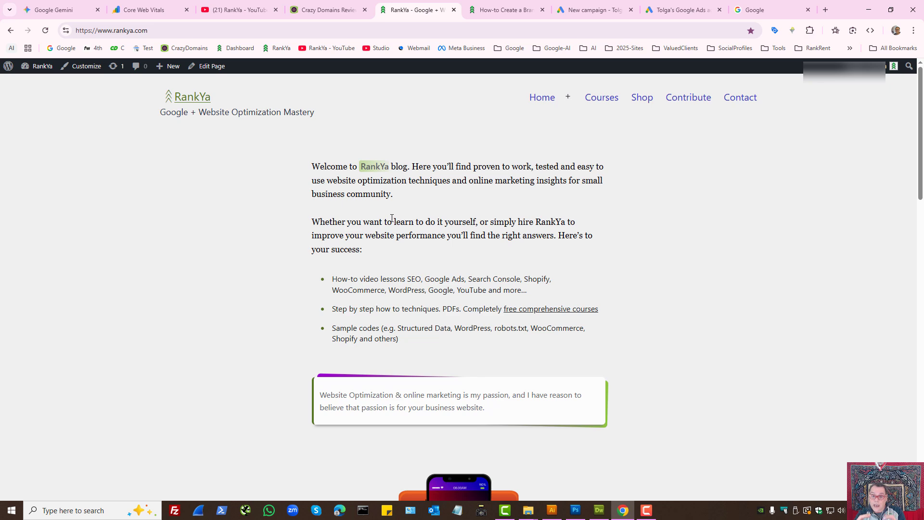
click(592, 9)
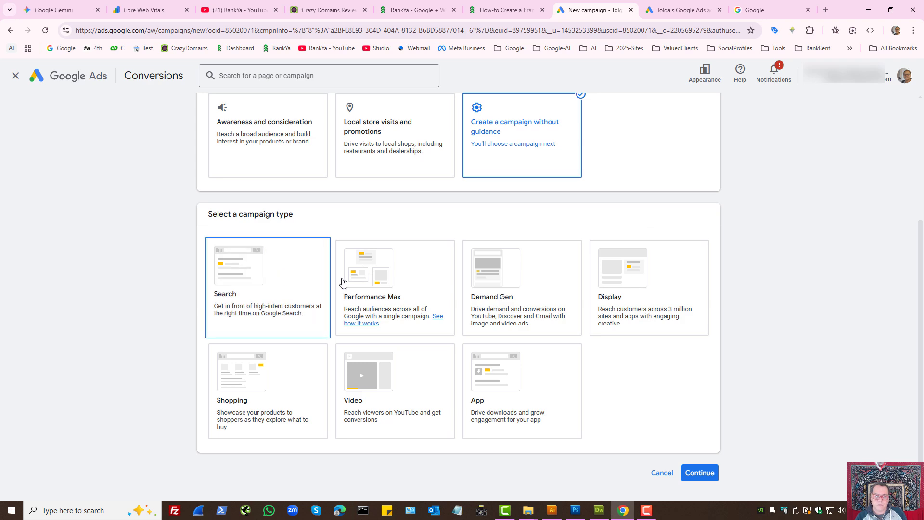
click(411, 4)
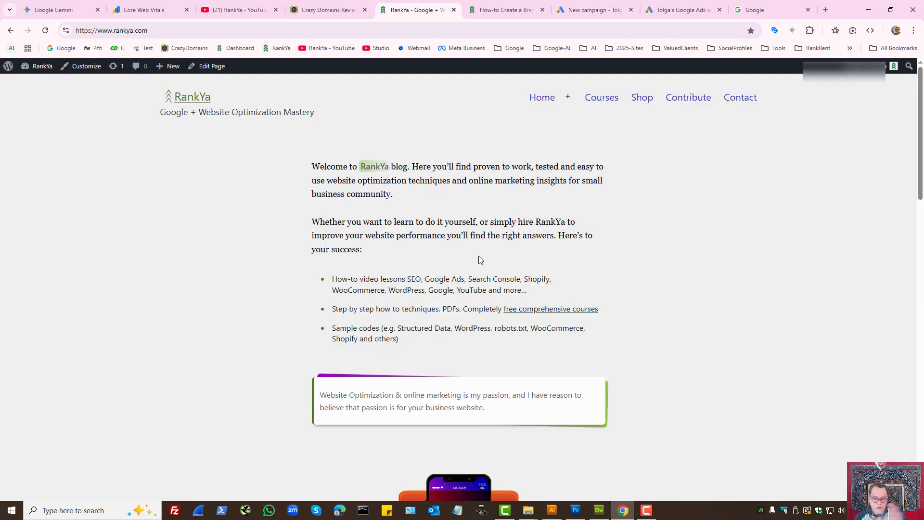
click(604, 10)
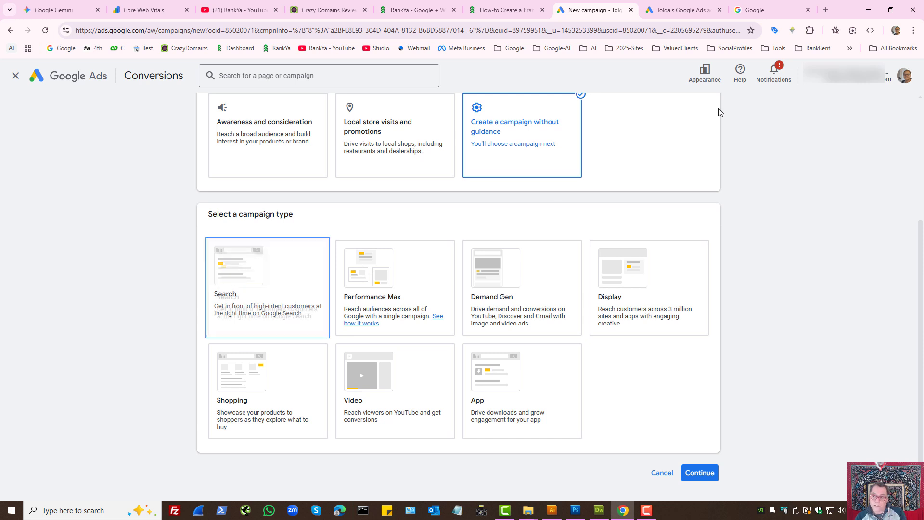
click(774, 9)
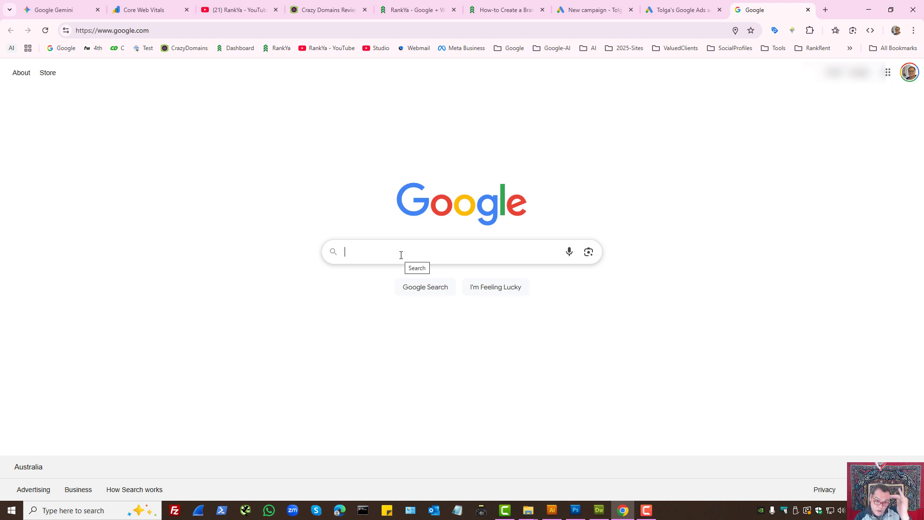
click(588, 7)
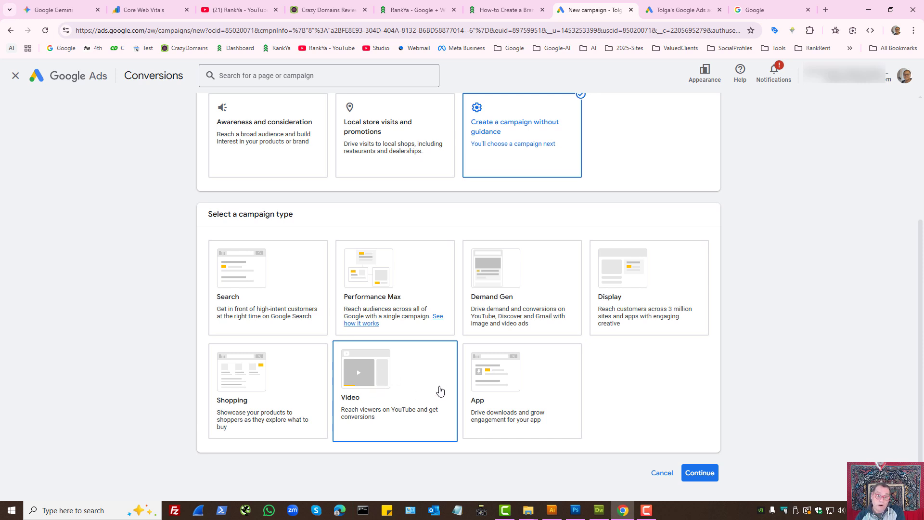
Choose Search as the campaign type and review its conversion goals section alongside the conversion setup page
click(262, 272)
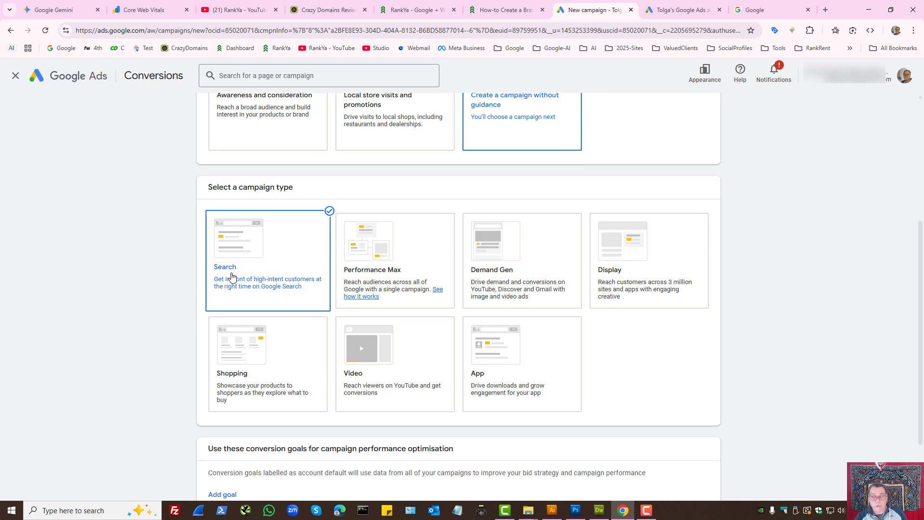
scroll(118, 366, down, 3)
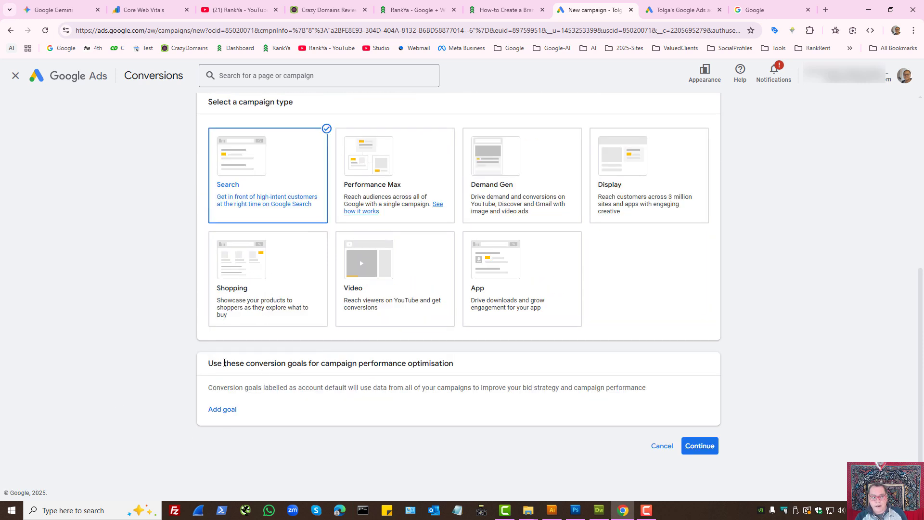
drag(225, 362, 446, 363)
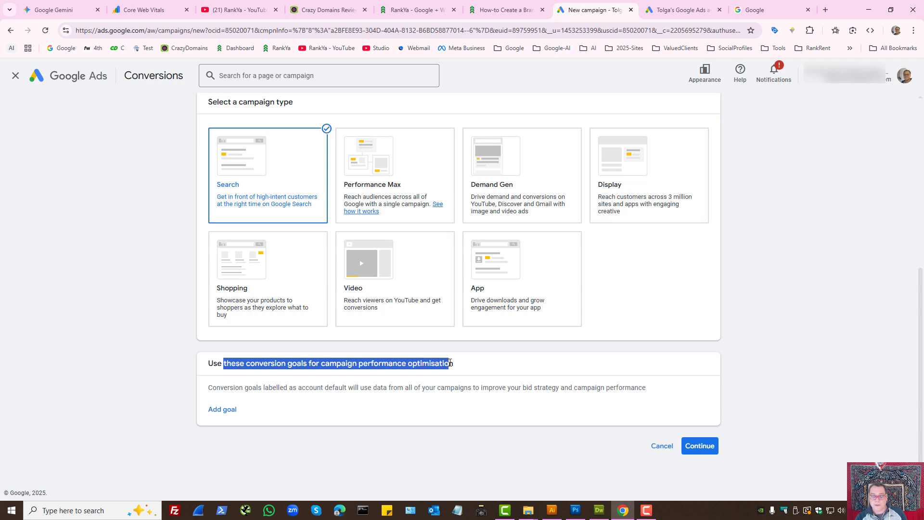
key(ctrl+Tab)
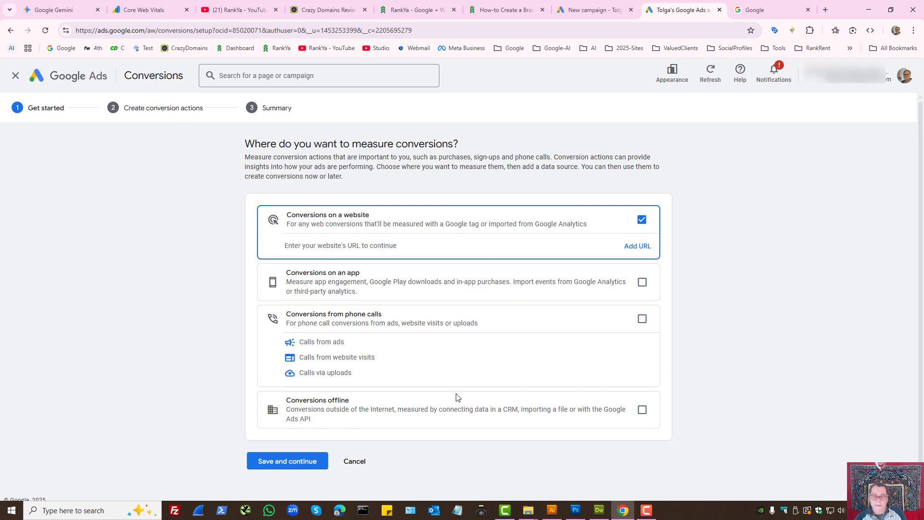
click(595, 10)
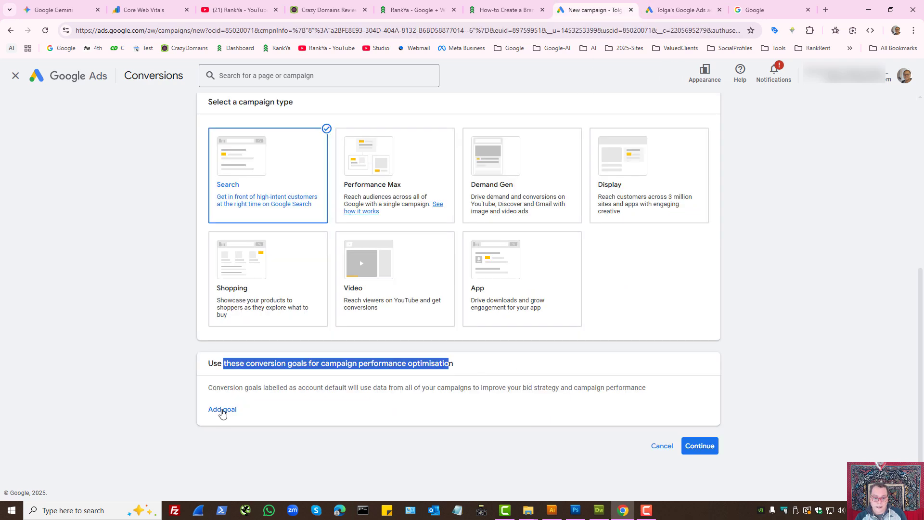
Add Contacts and Engagements as the conversion goals for the campaign's performance optimisation
drag(220, 412, 231, 412)
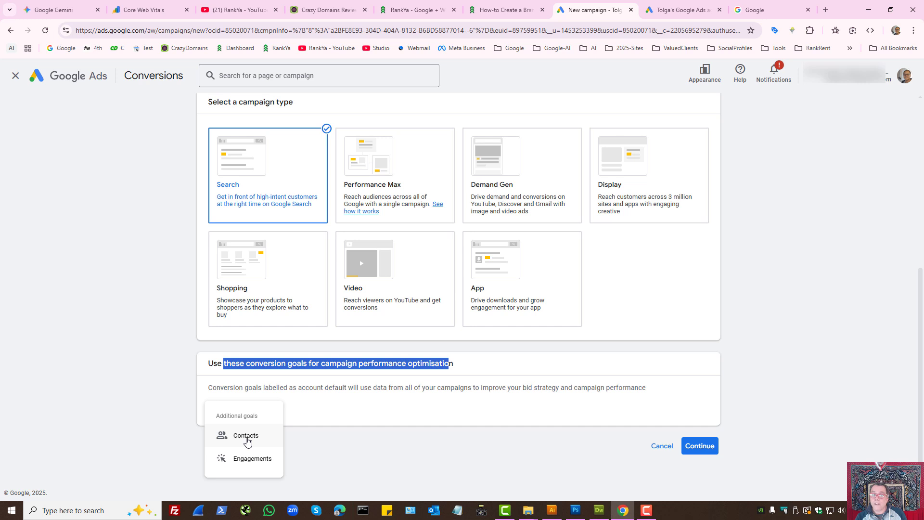
click(369, 404)
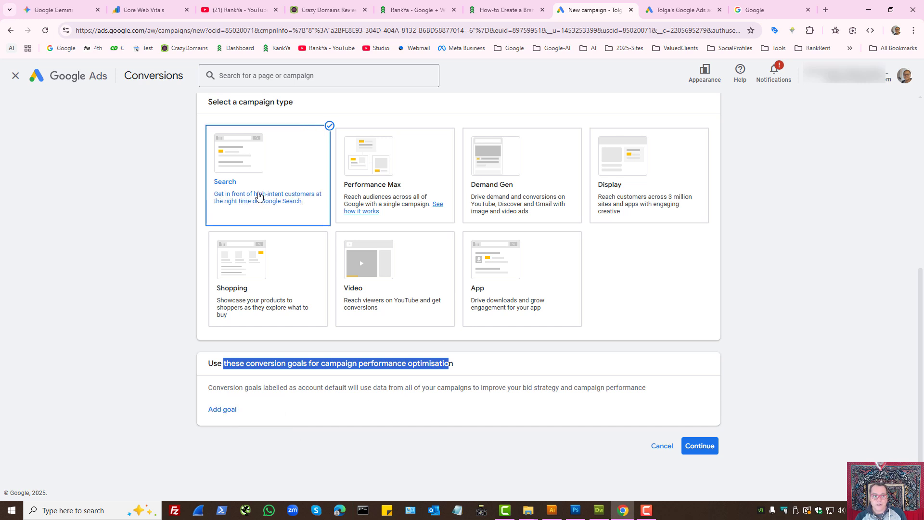
click(224, 412)
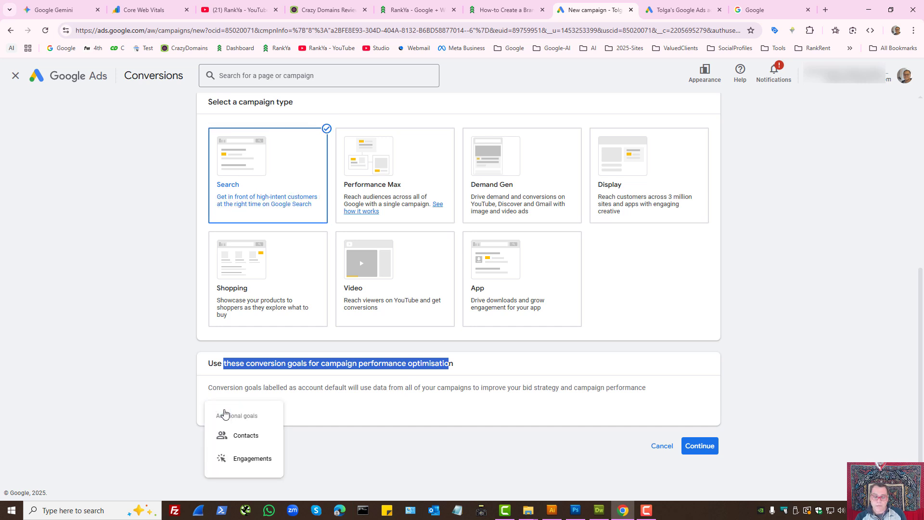
click(242, 436)
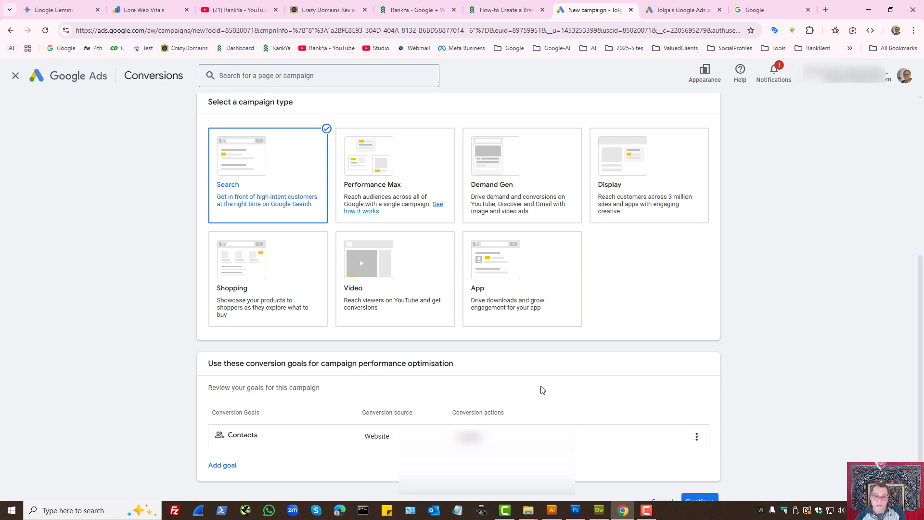
click(696, 436)
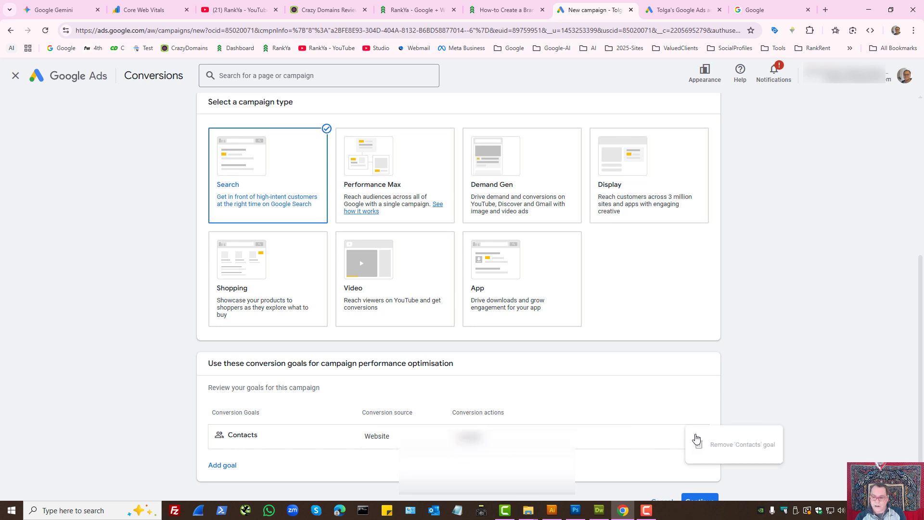
click(273, 439)
click(222, 465)
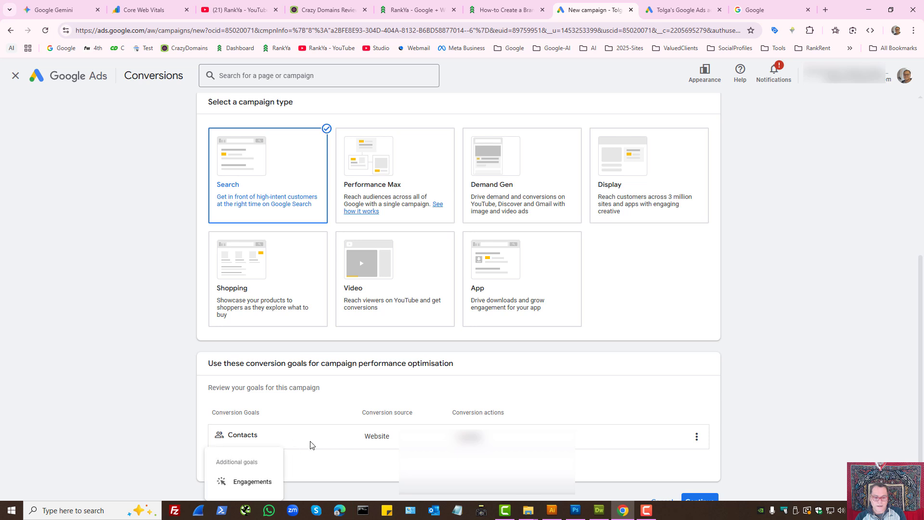
click(249, 481)
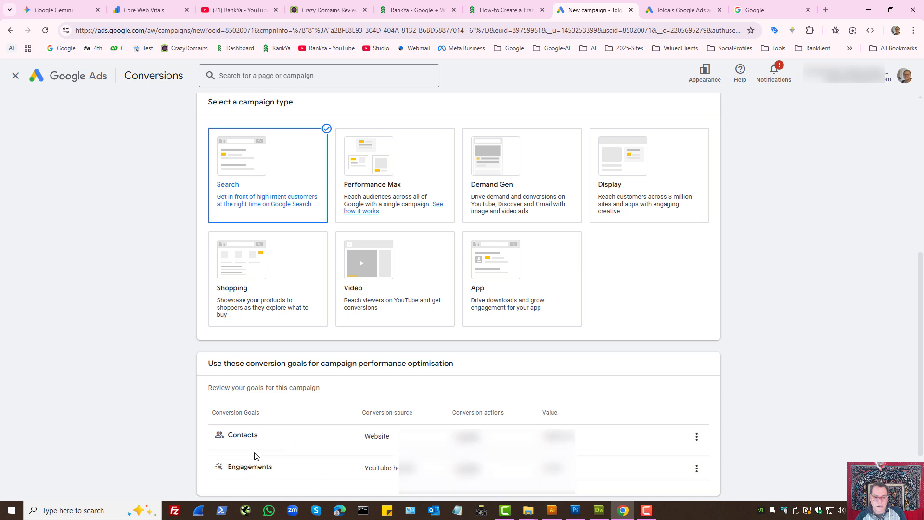
click(697, 468)
click(734, 475)
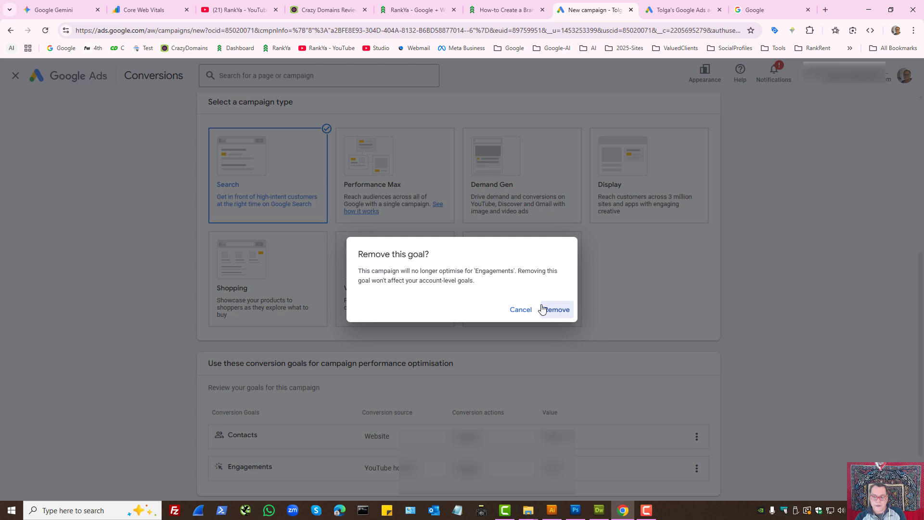
click(584, 330)
click(697, 437)
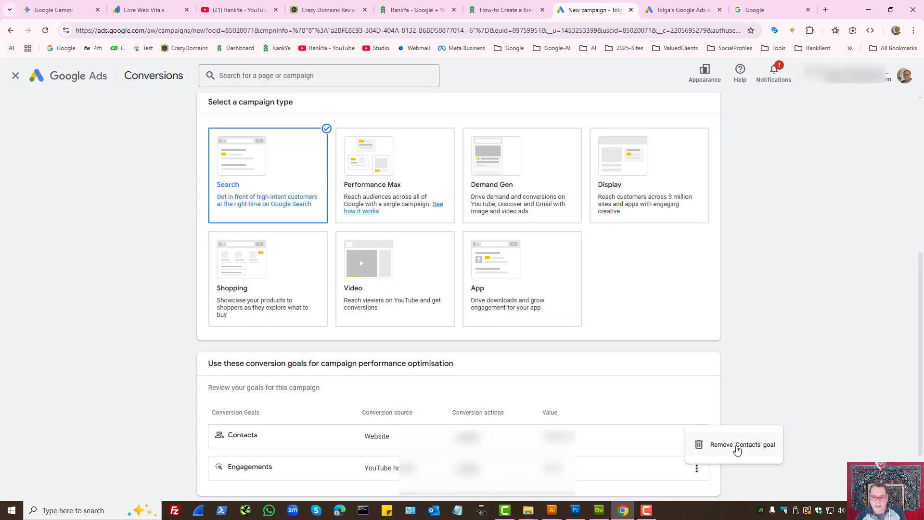
drag(737, 447, 650, 404)
click(699, 474)
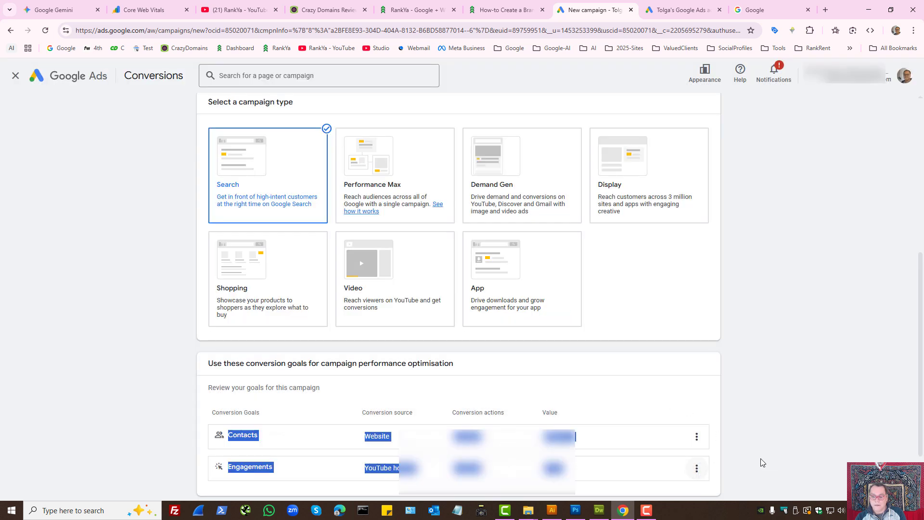
Remove the Engagements goal from the campaign's conversion goals and continue with Contacts as the only goal
click(683, 9)
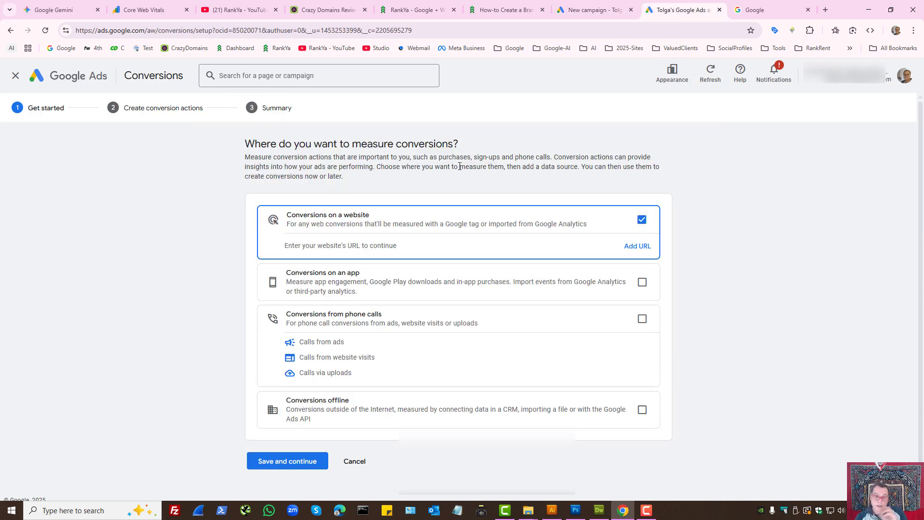
click(593, 9)
click(696, 469)
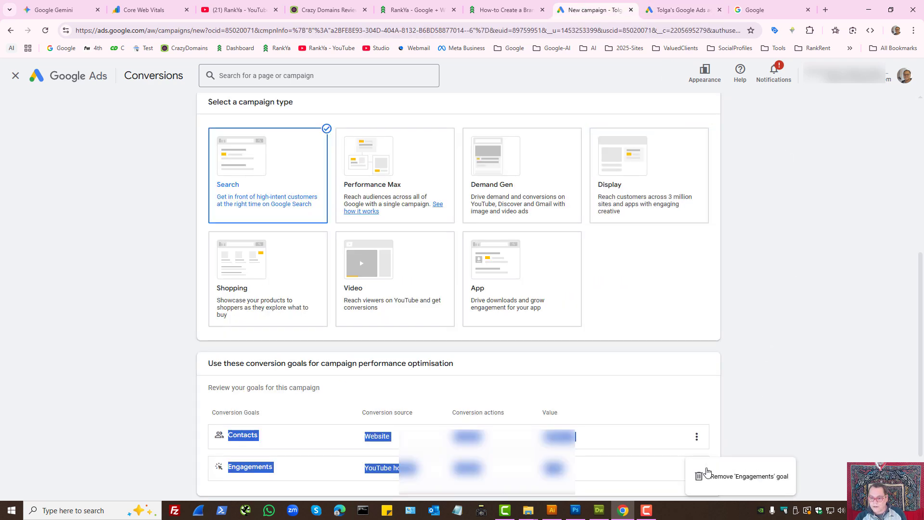
click(714, 480)
click(557, 310)
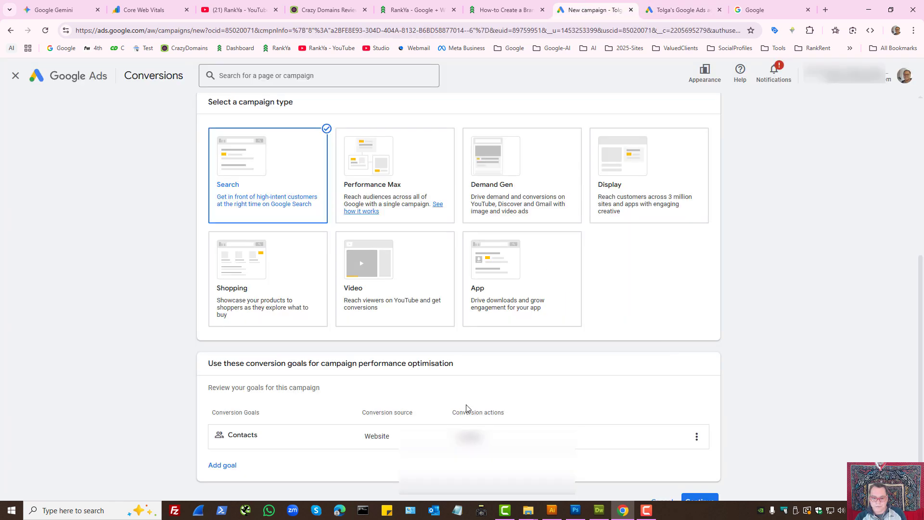
scroll(354, 423, down, 1)
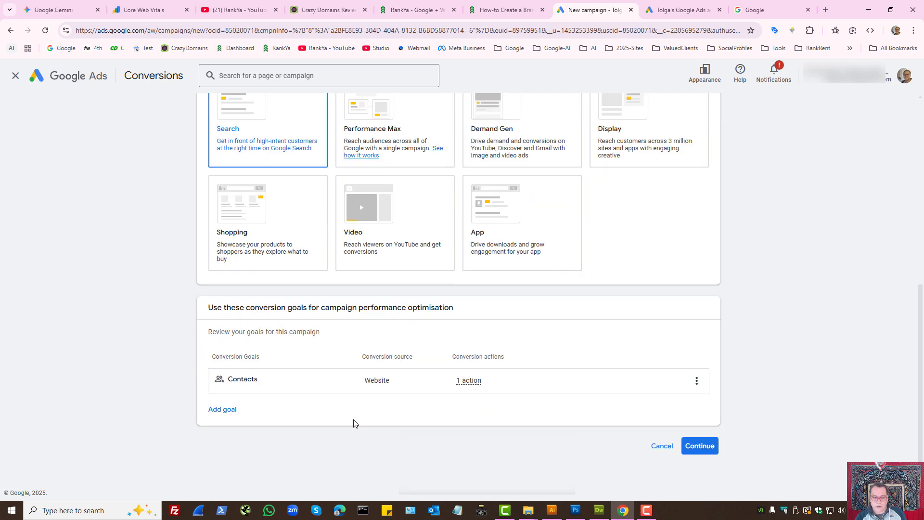
click(709, 450)
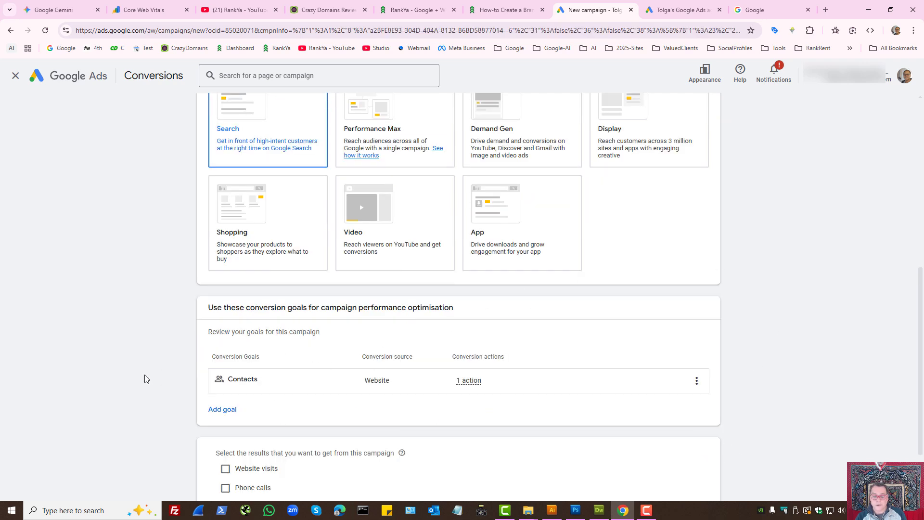
scroll(144, 377, down, 2)
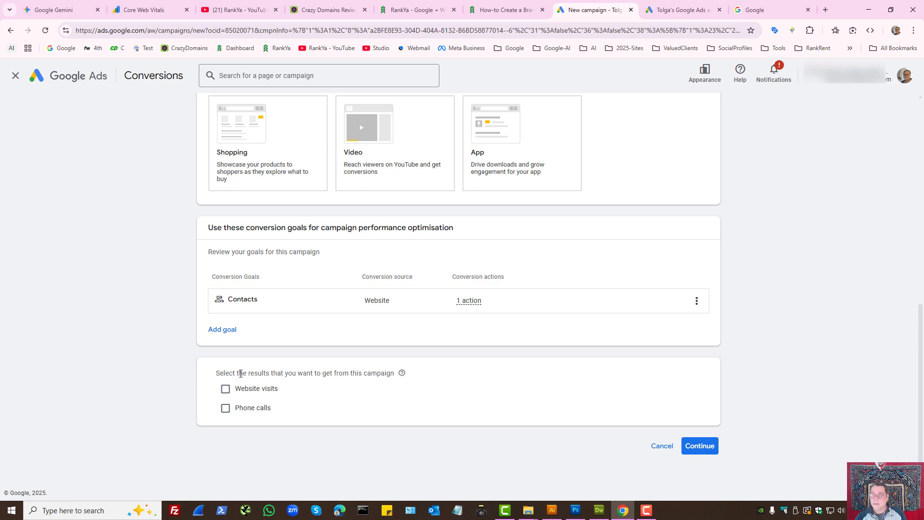
click(225, 388)
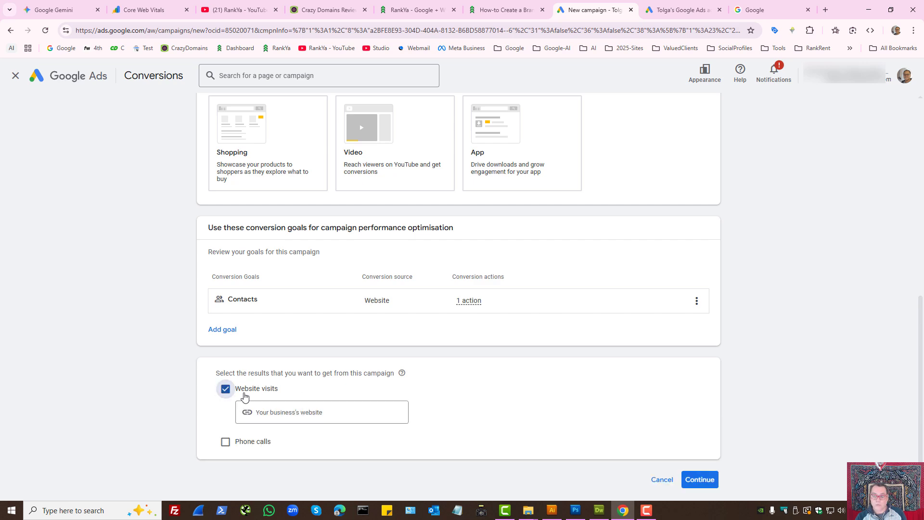
click(419, 9)
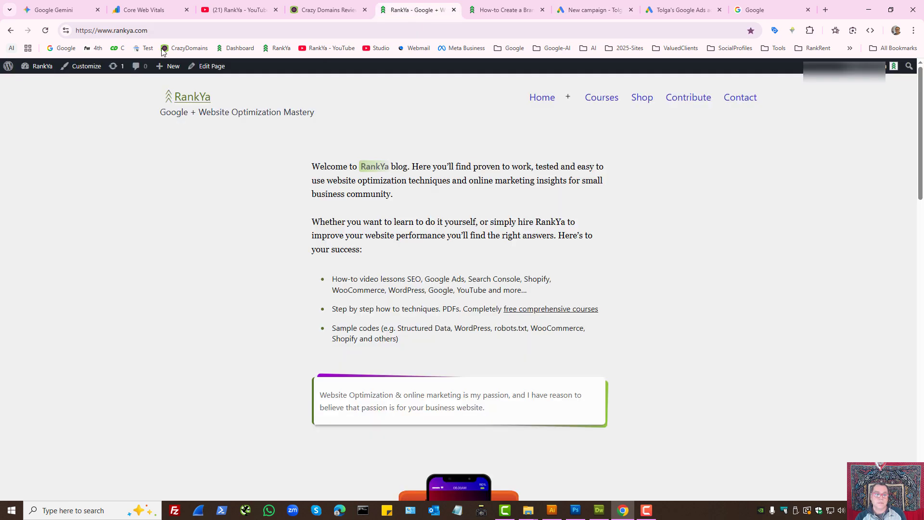
click(127, 30)
right_click(117, 35)
click(138, 120)
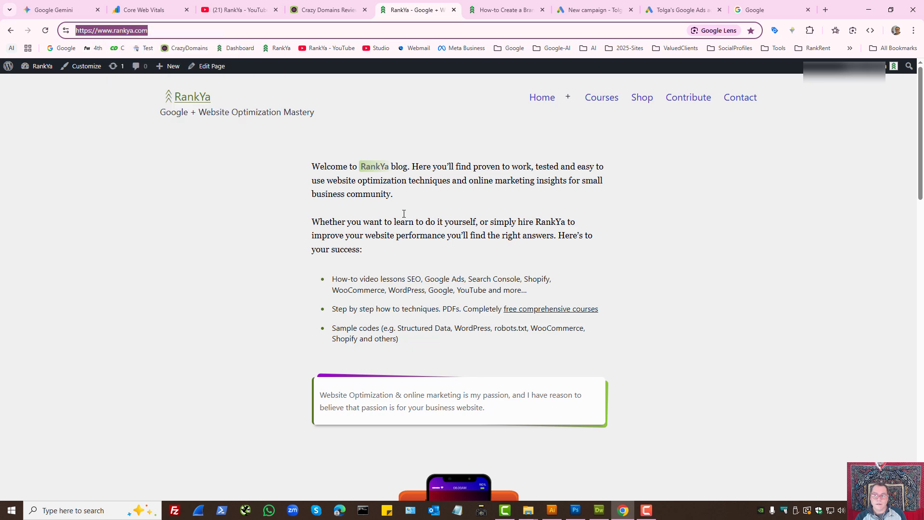
click(607, 3)
click(272, 410)
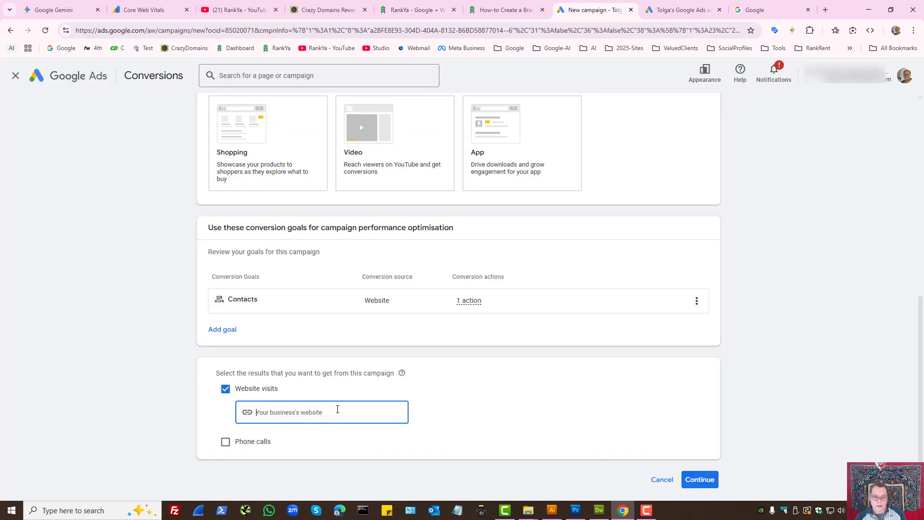
key(ctrl+v)
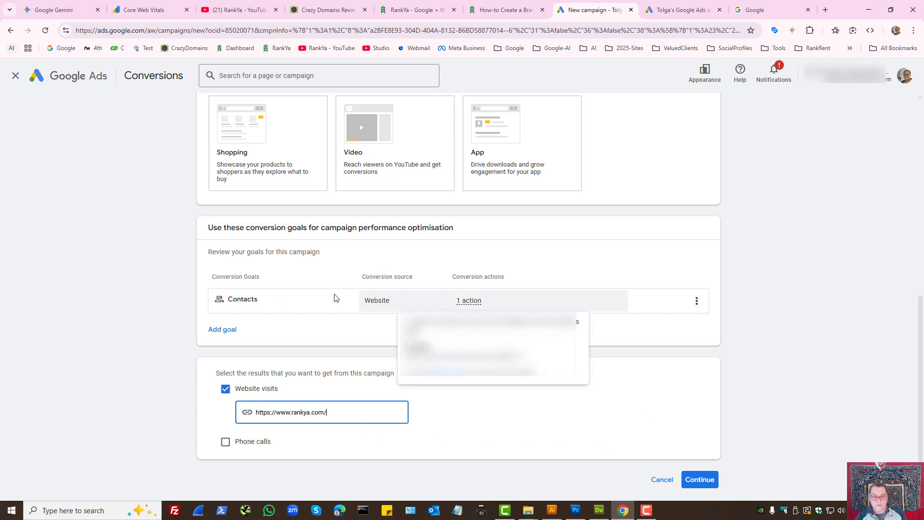
Review the chosen campaign type, the business website entry and the help explanation of the campaign results selection
scroll(346, 240, up, 3)
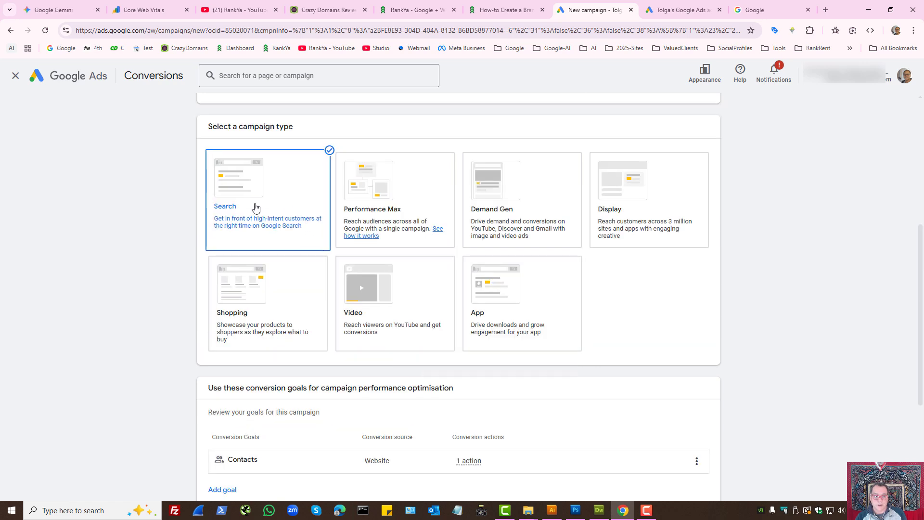
scroll(147, 275, down, 4)
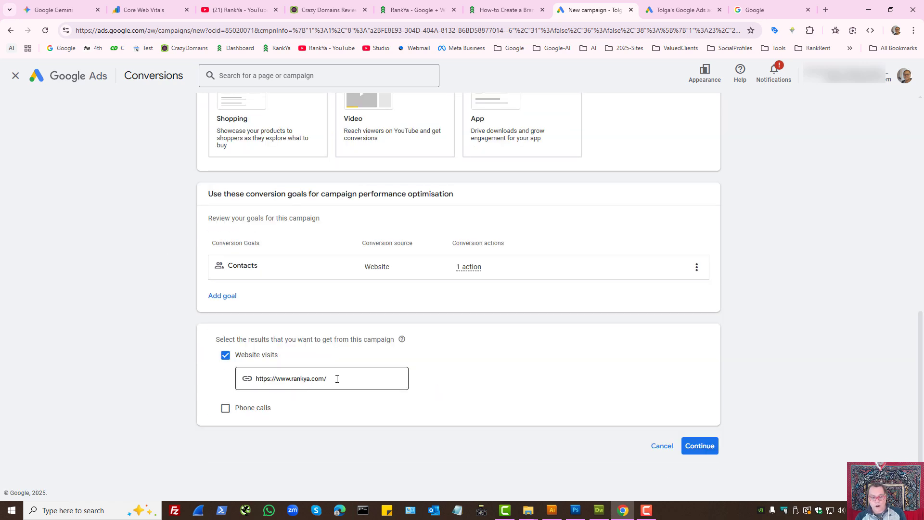
drag(337, 379, 250, 377)
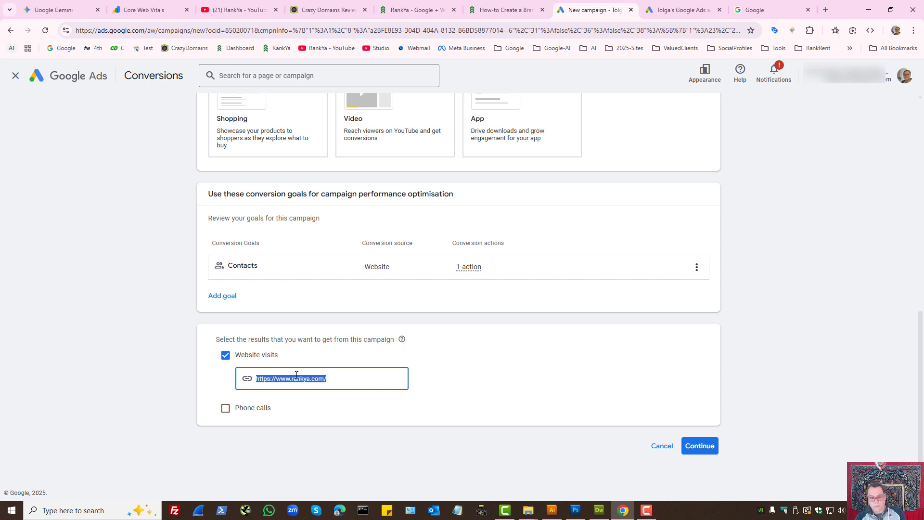
click(336, 376)
drag(341, 378, 243, 381)
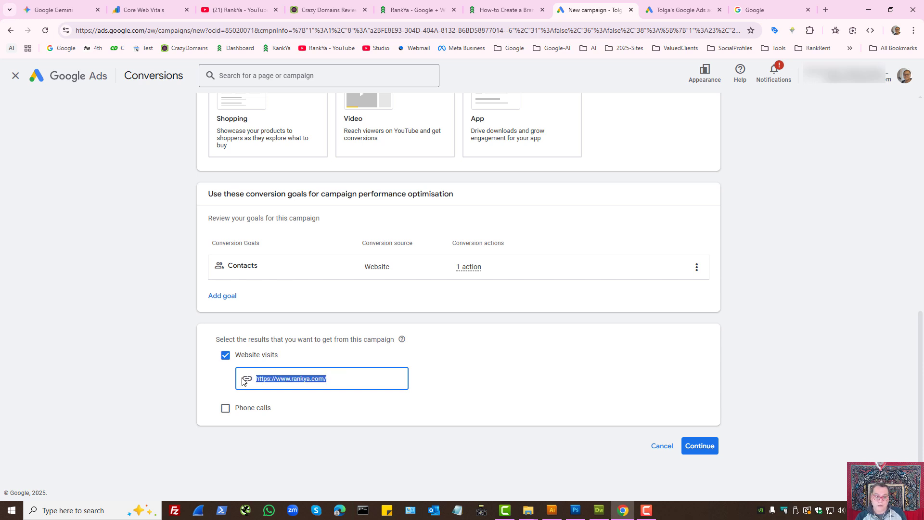
click(357, 379)
click(402, 340)
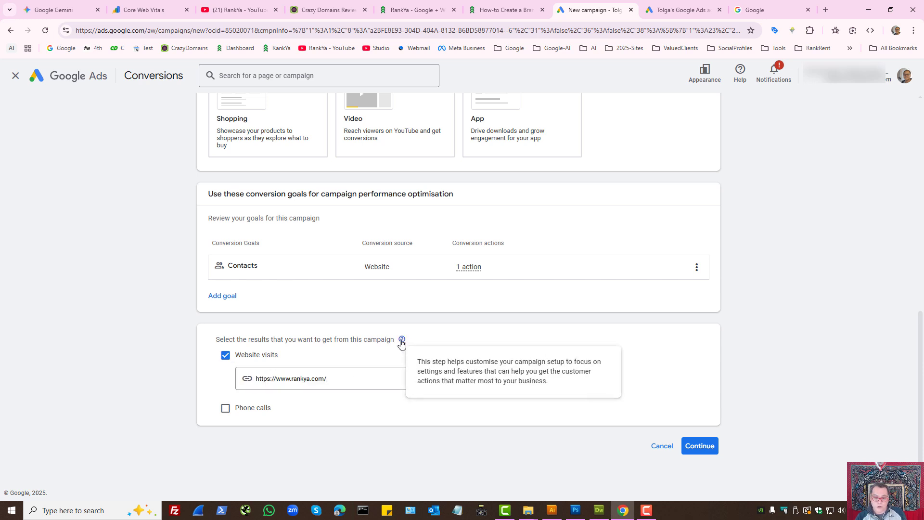
click(419, 320)
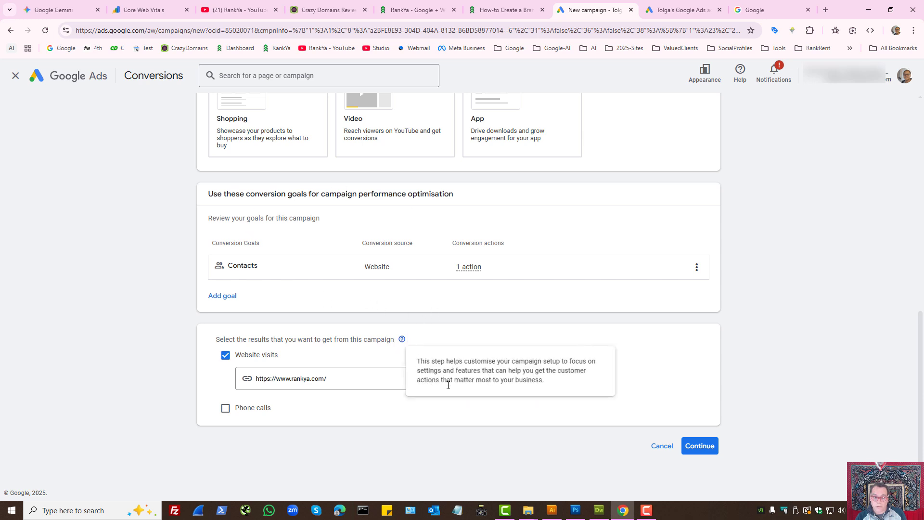
Try Phone calls in place of Website visits as the desired campaign result, and switch back to Website visits
click(228, 360)
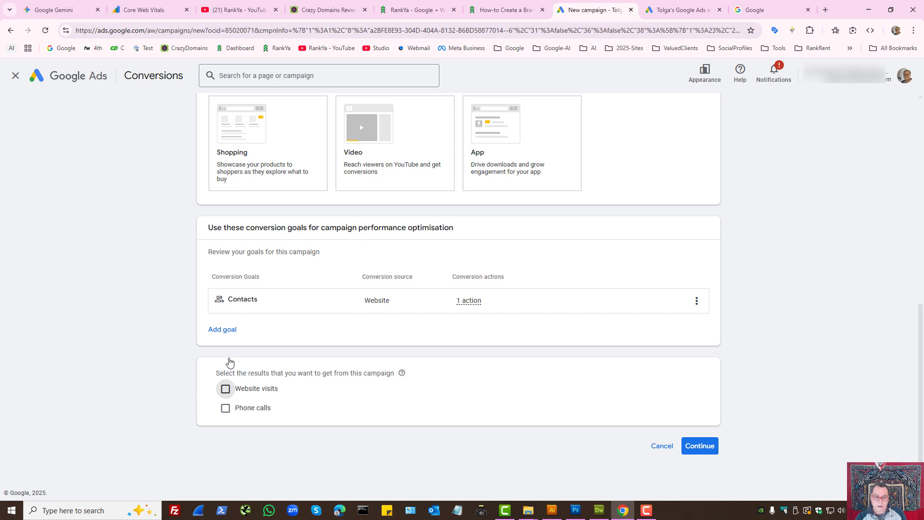
click(227, 408)
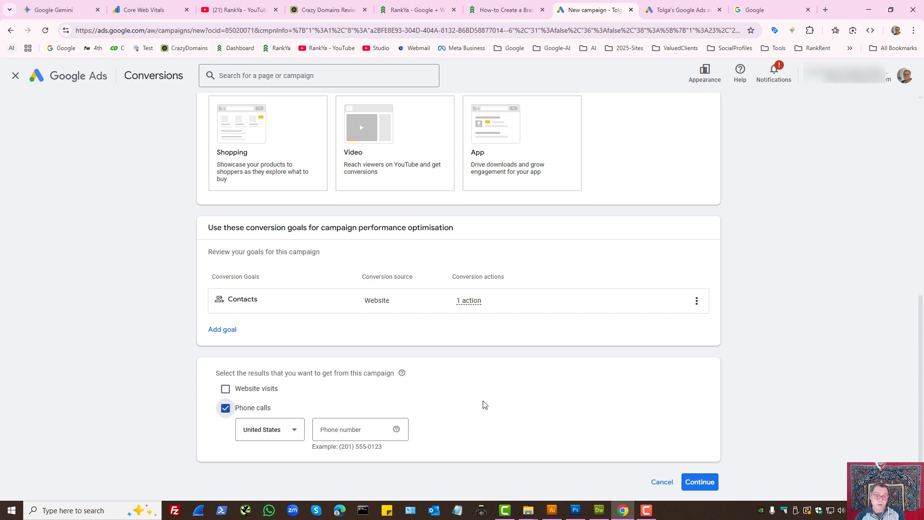
click(225, 409)
click(226, 388)
Confirm the campaign results selection and name the campaign New 2025 AUG Campaign
click(700, 483)
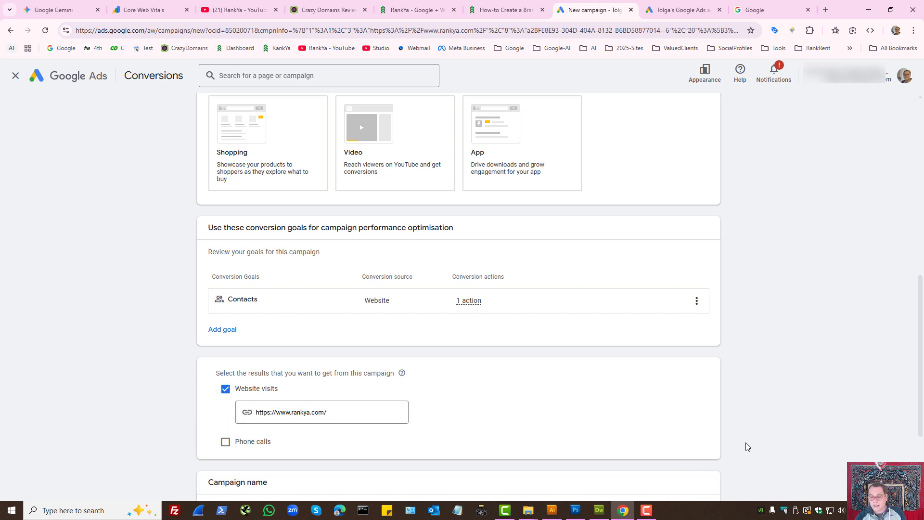
scroll(130, 375, down, 3)
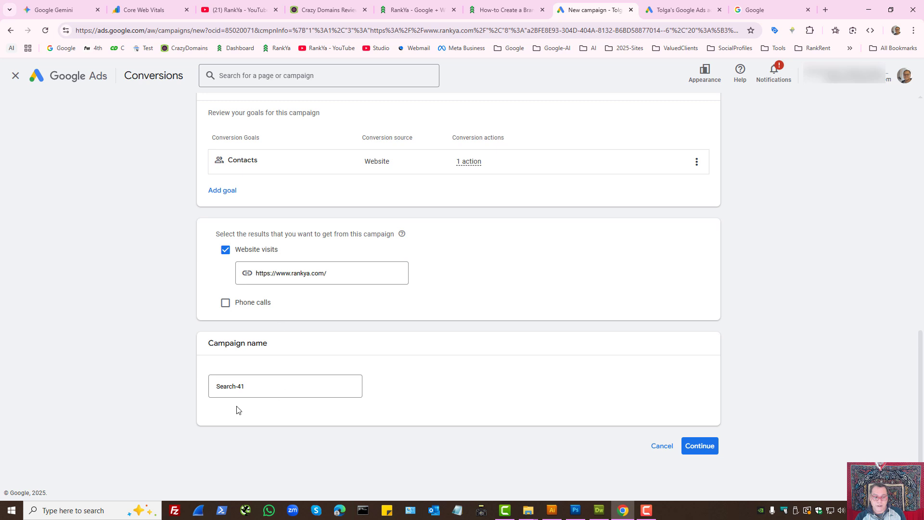
drag(247, 386, 190, 389)
drag(270, 388, 199, 390)
key(BackSpace)
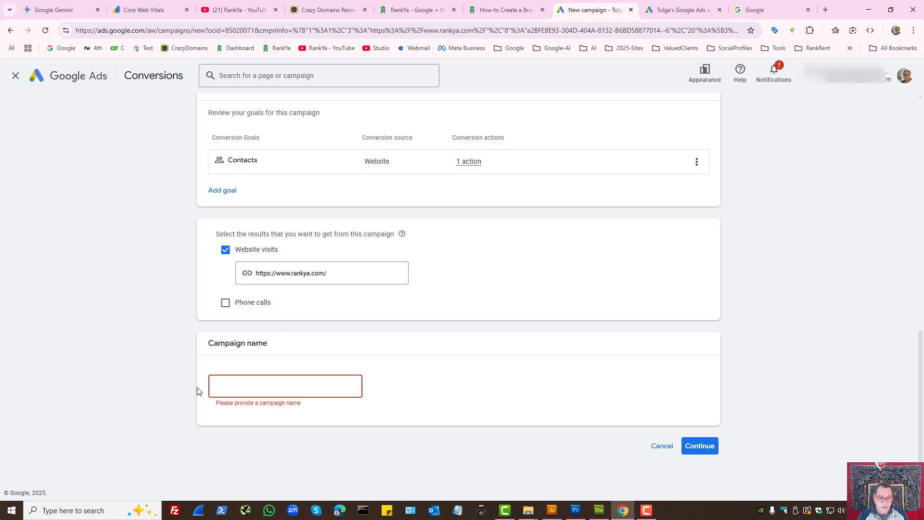
text(New 2025 AUG Campaign)
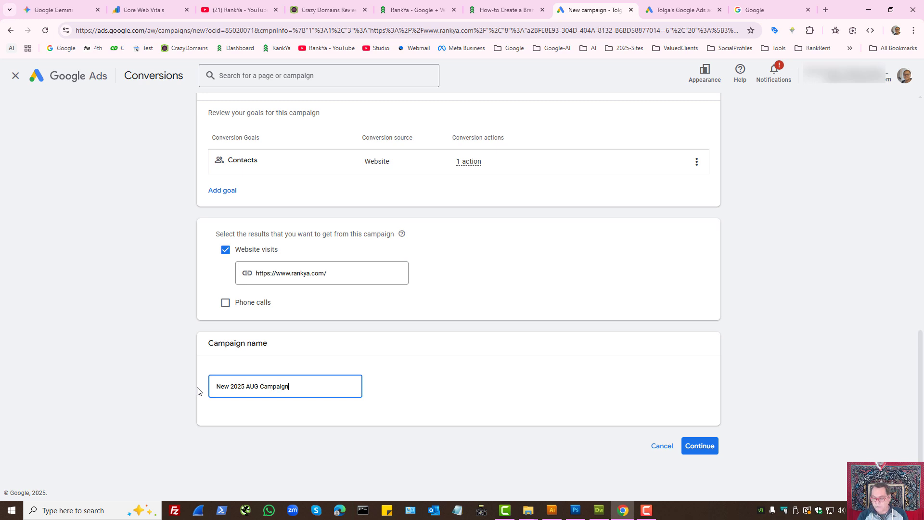
Continue with the named campaign and start a new one instead of finishing the saved draft
click(701, 446)
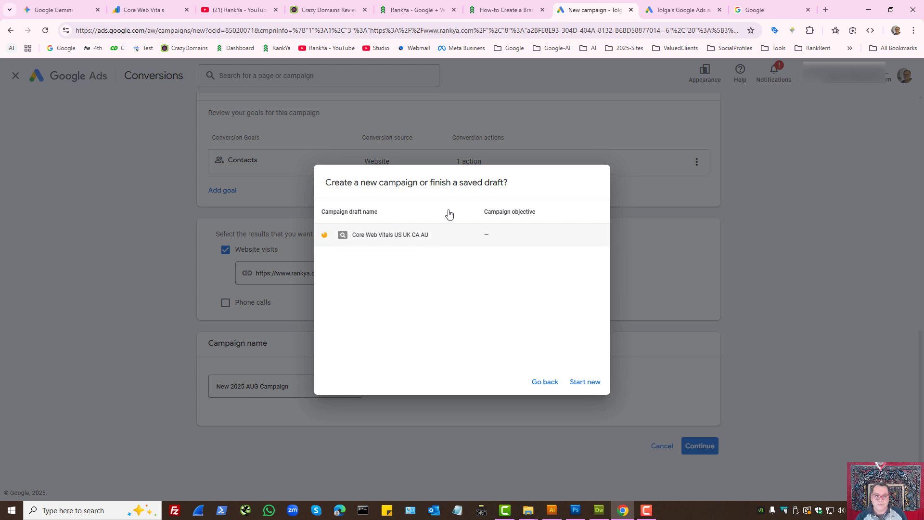
drag(359, 183, 516, 183)
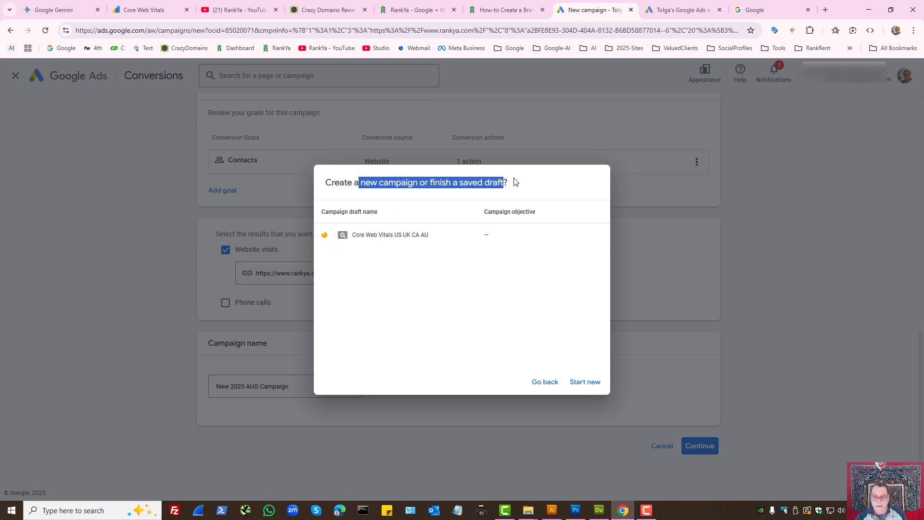
click(525, 187)
click(585, 383)
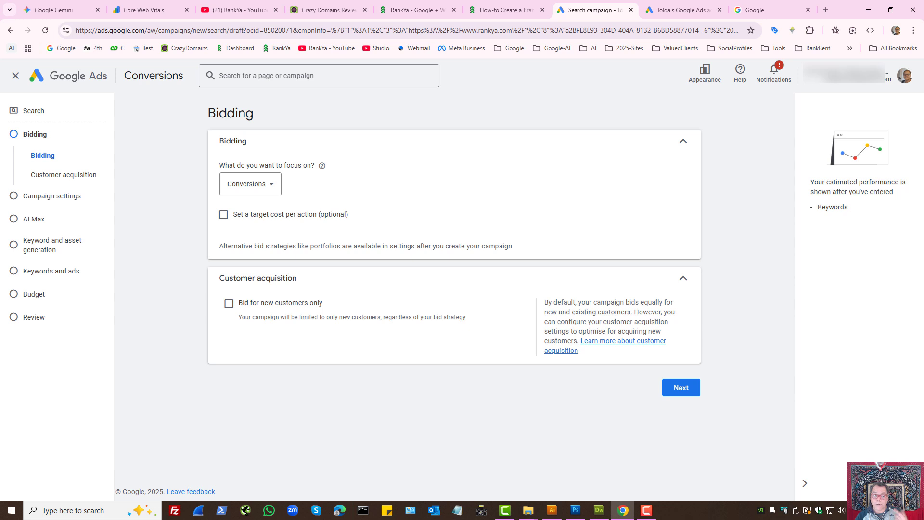
Try Clicks and Conversions as the campaign's bidding focus, and settle on Clicks
drag(235, 164, 297, 166)
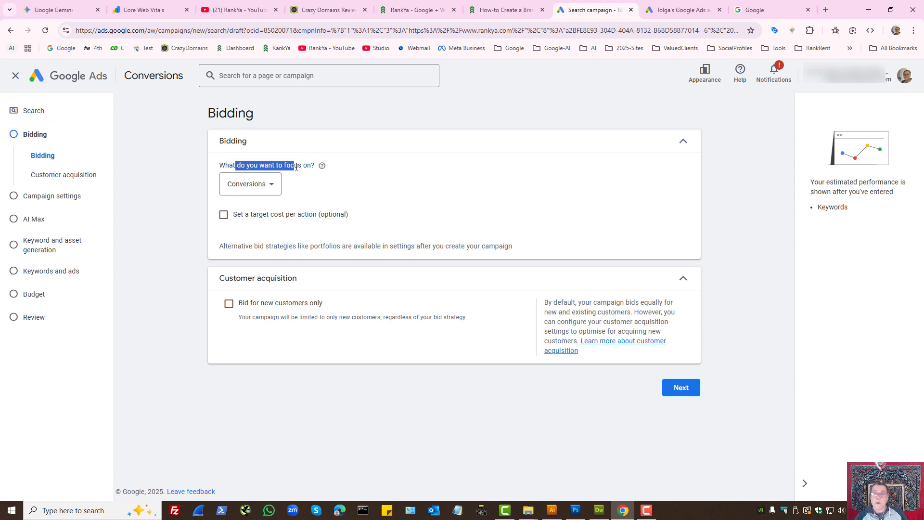
click(268, 187)
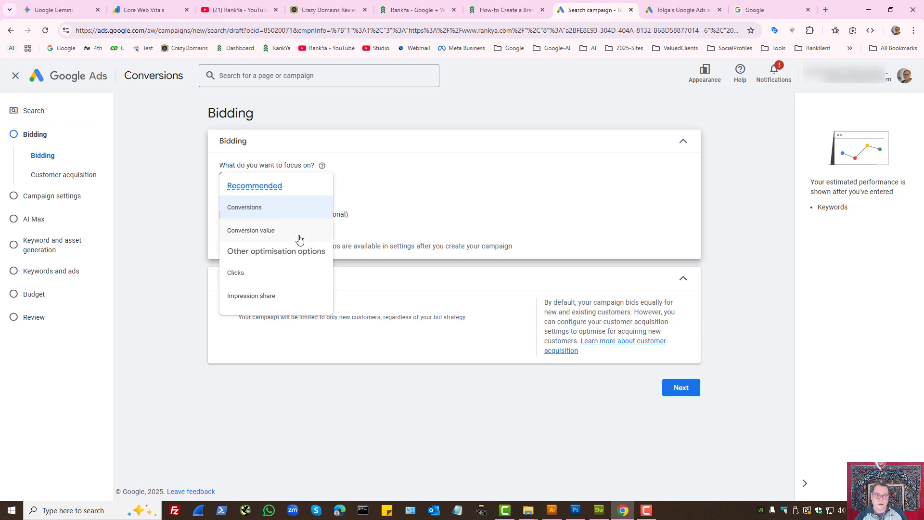
click(251, 277)
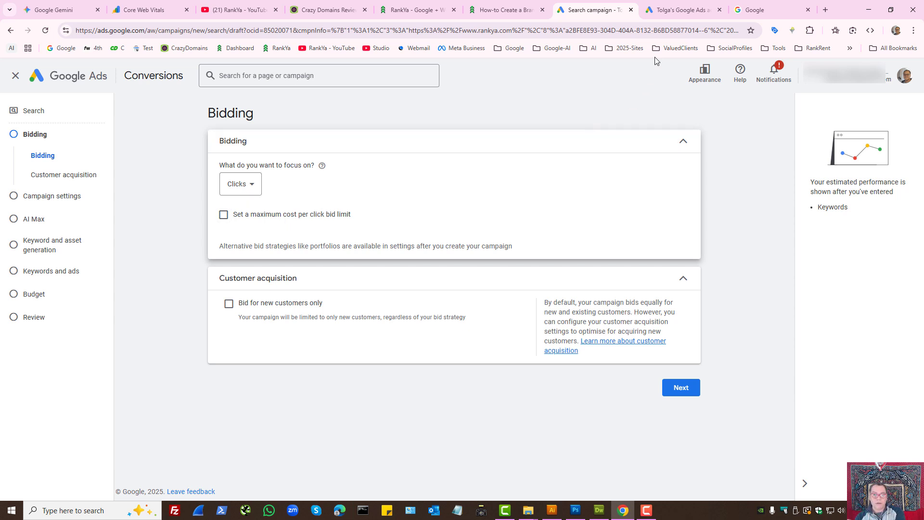
click(249, 193)
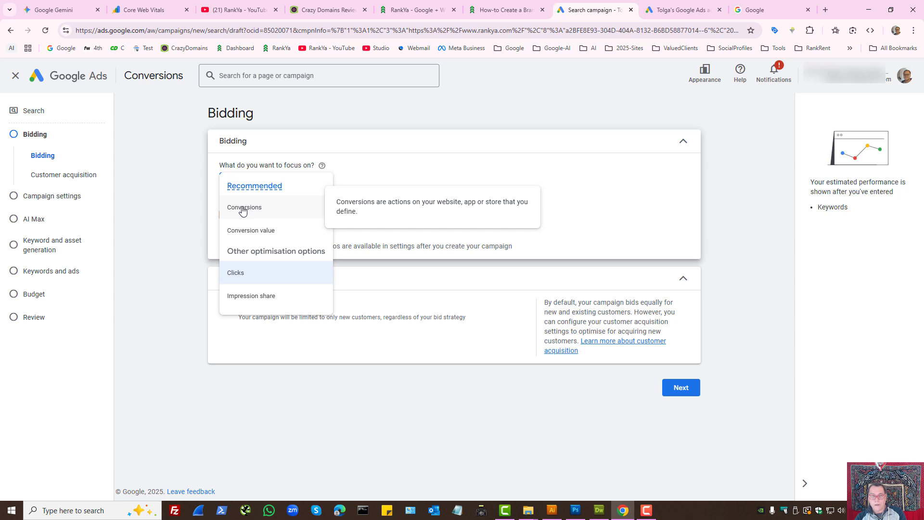
click(243, 208)
click(266, 185)
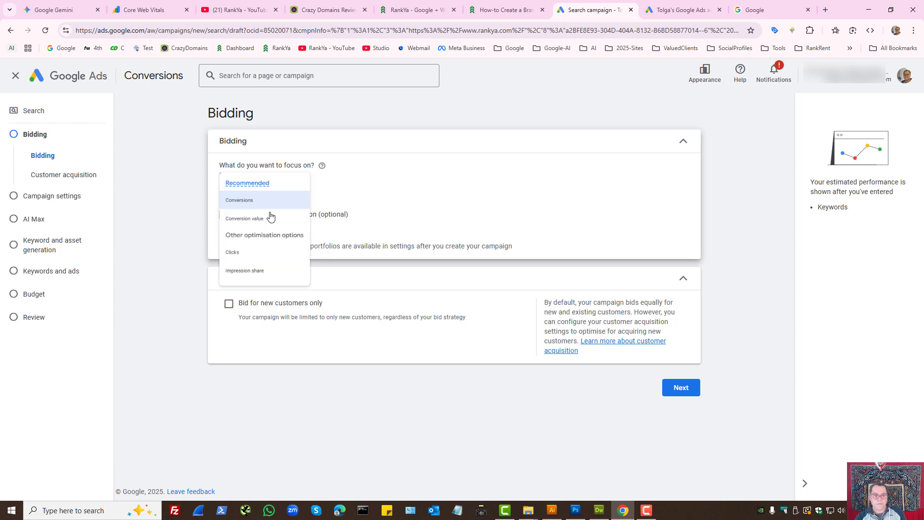
click(241, 272)
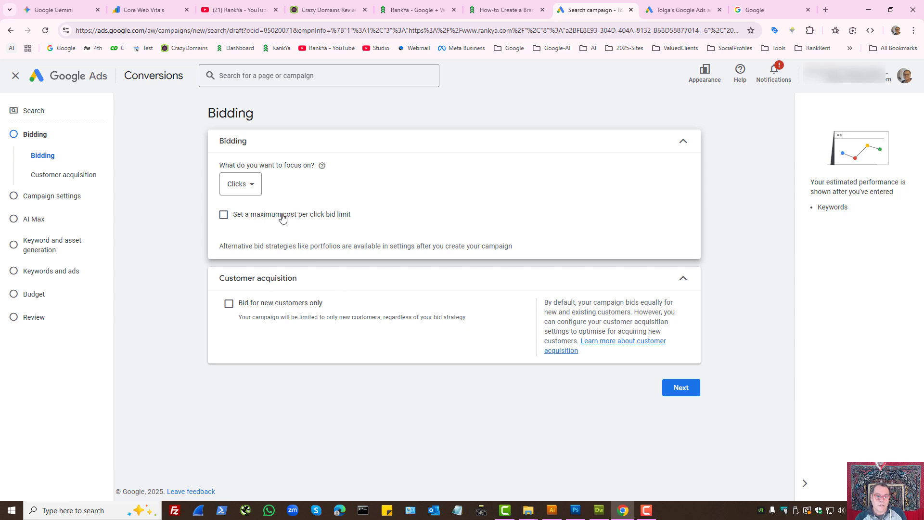
Try setting a maximum cost per click bid limit for the Clicks bidding, and turn the limit off again
click(233, 220)
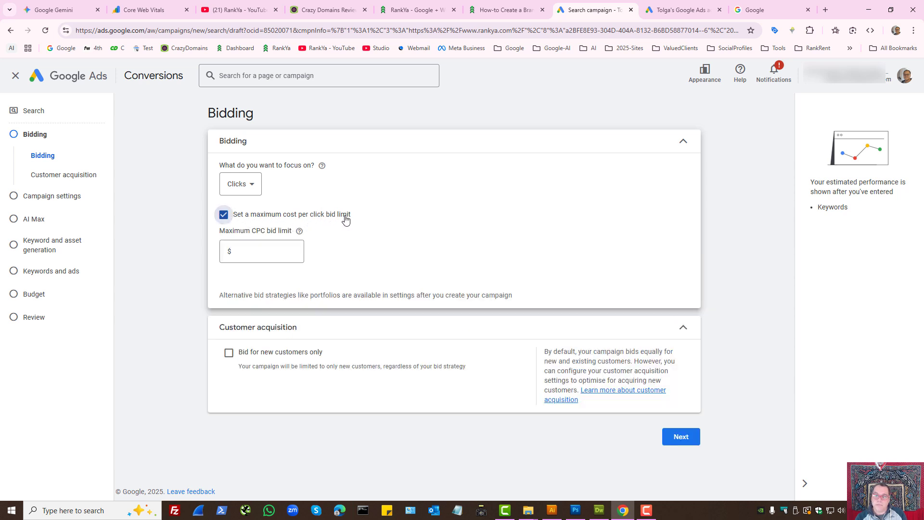
click(223, 215)
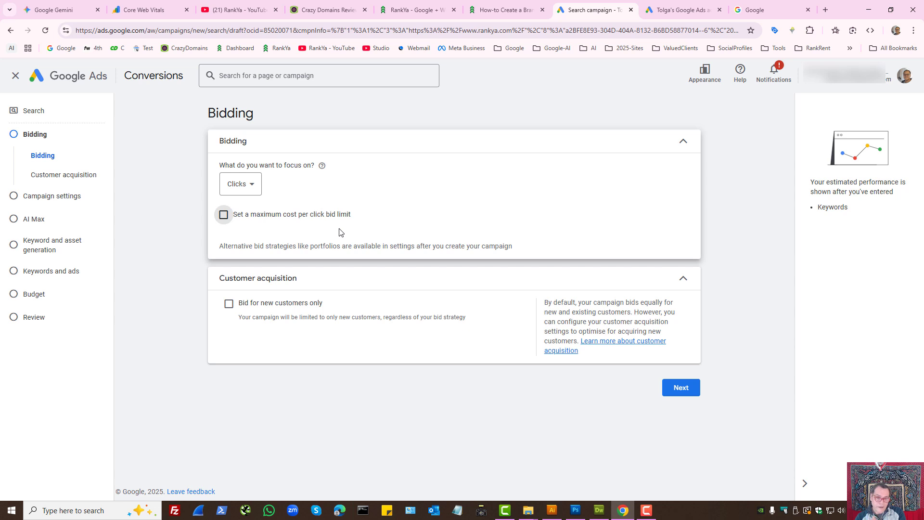
click(223, 215)
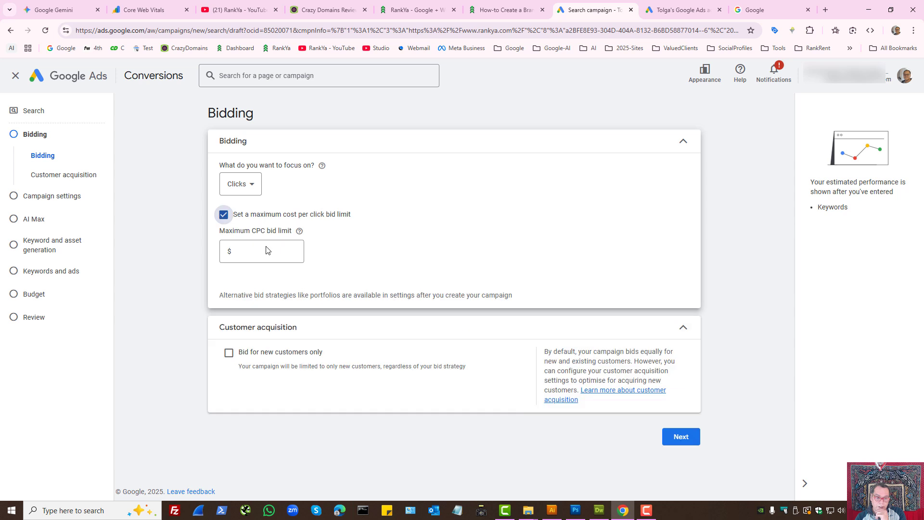
click(264, 251)
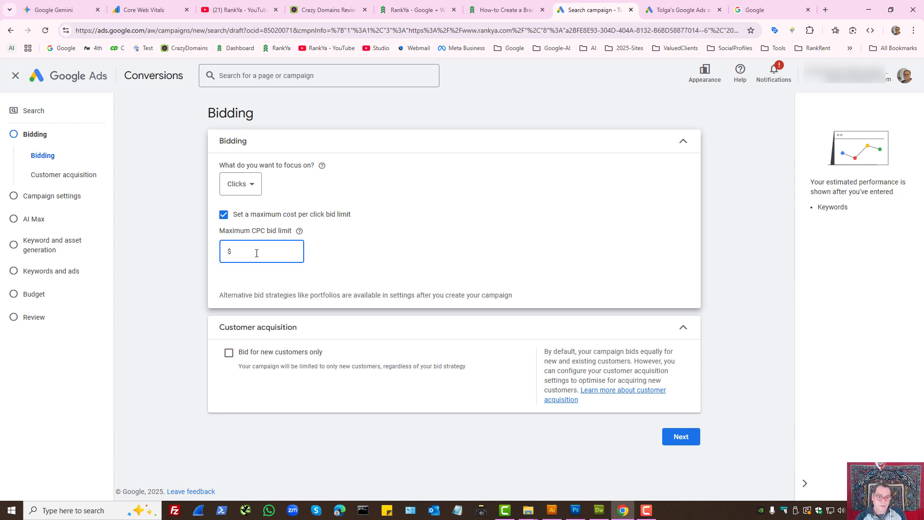
click(223, 215)
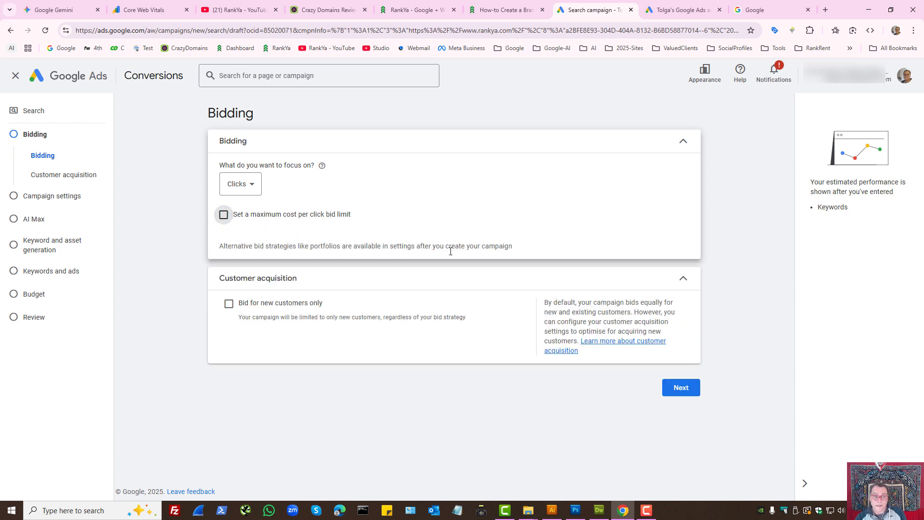
Turn on bidding for new customers only in the customer acquisition settings
click(408, 308)
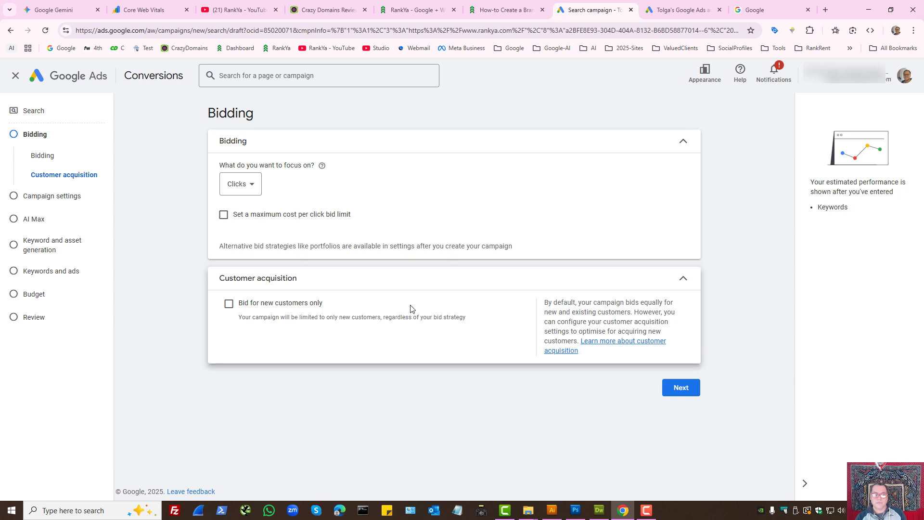
click(229, 304)
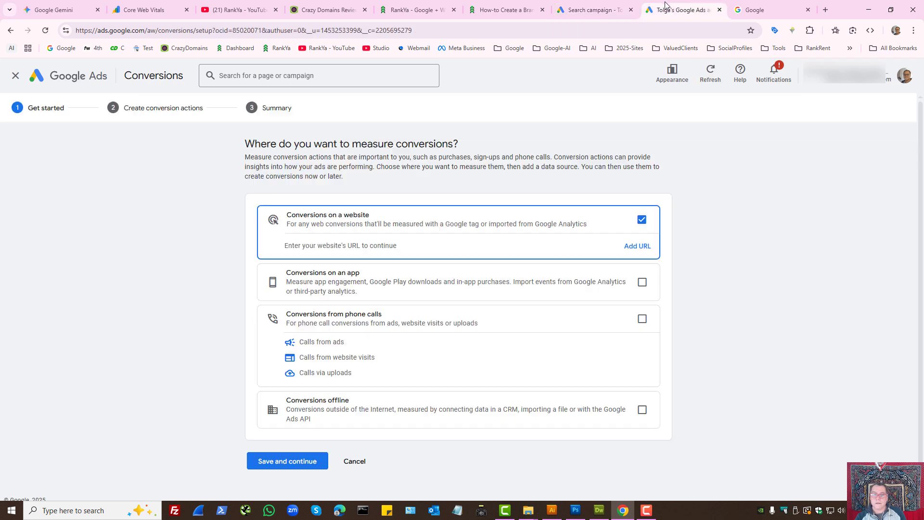
View the conversions setup page, and open the Google Analytics Admin page in a separate browser tab
click(667, 6)
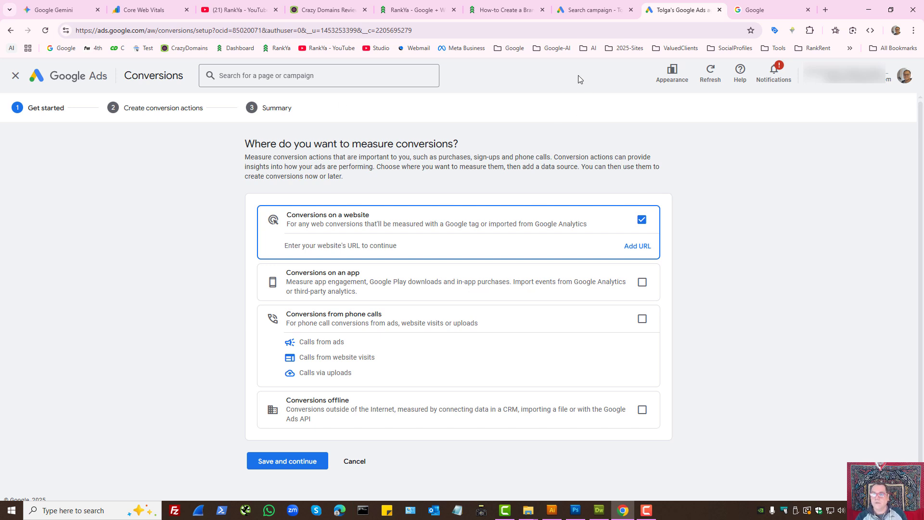
click(562, 49)
mouse_move(511, 49)
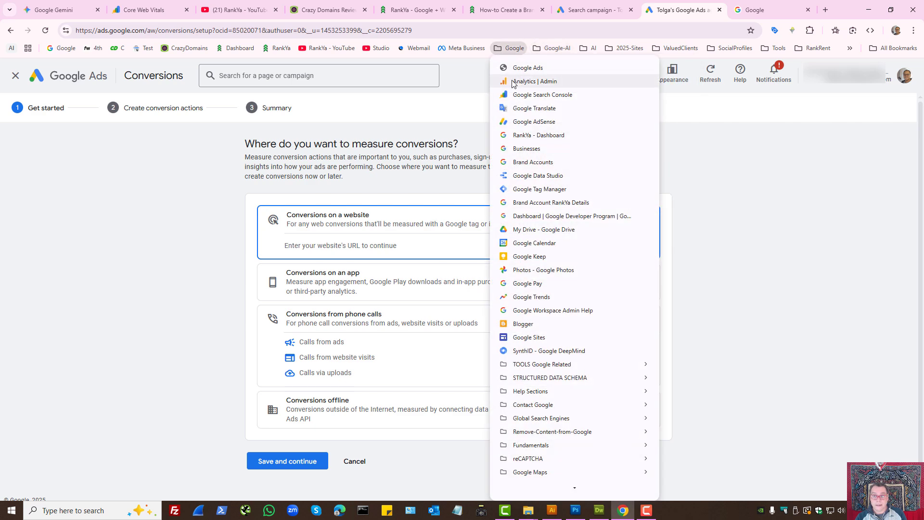
middle_click(513, 81)
click(772, 7)
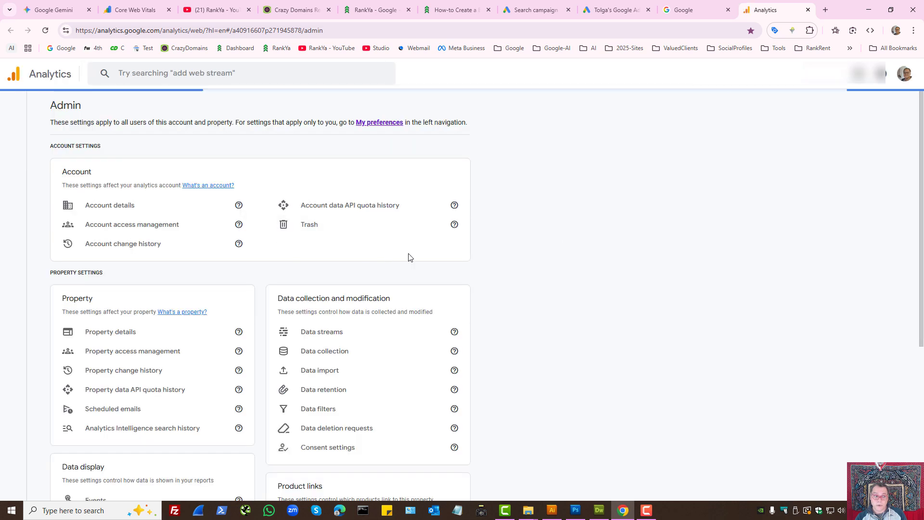
Return to the Search campaign draft, turn off bidding for new customers only, and continue to the campaign settings
click(547, 11)
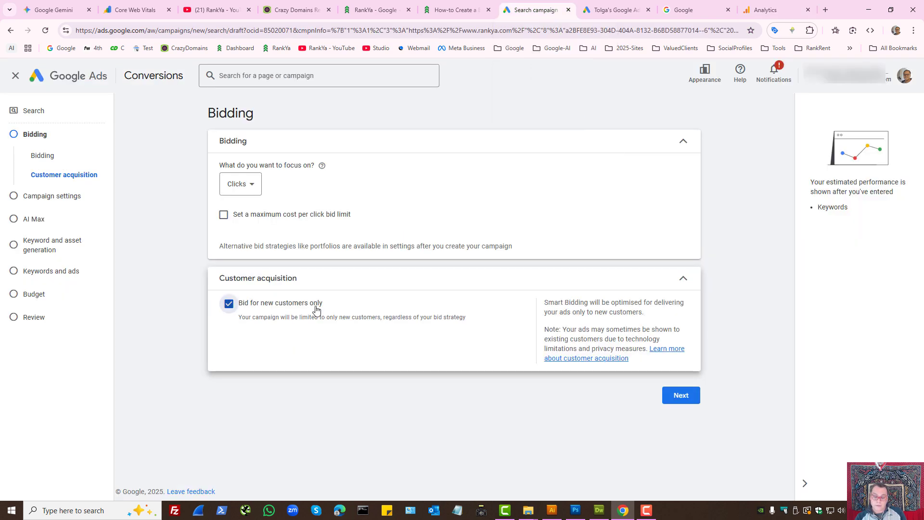
click(229, 305)
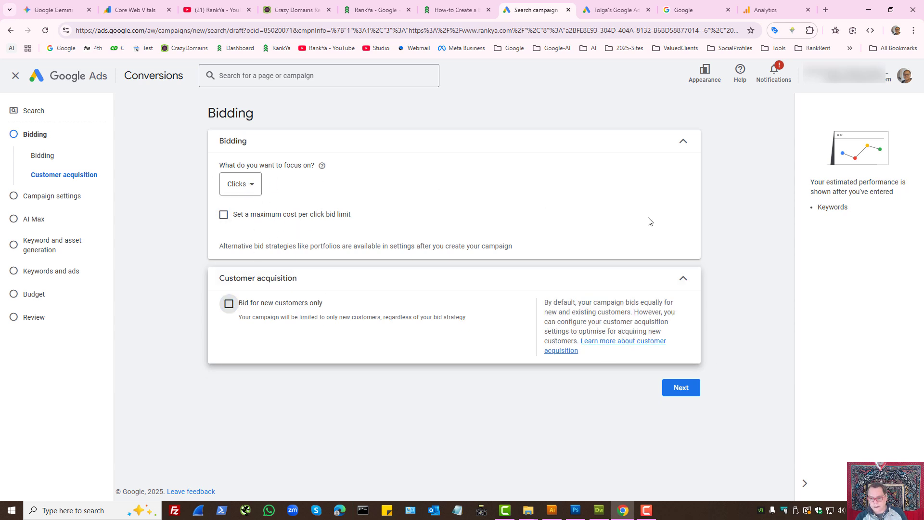
click(683, 391)
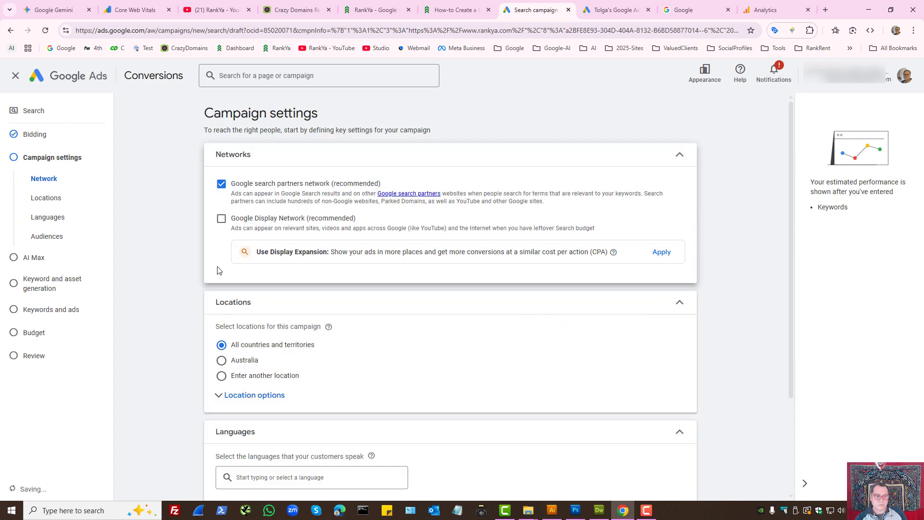
Review the draft's Bidding, Customer acquisition and Campaign settings sections, ending on Campaign settings
click(37, 138)
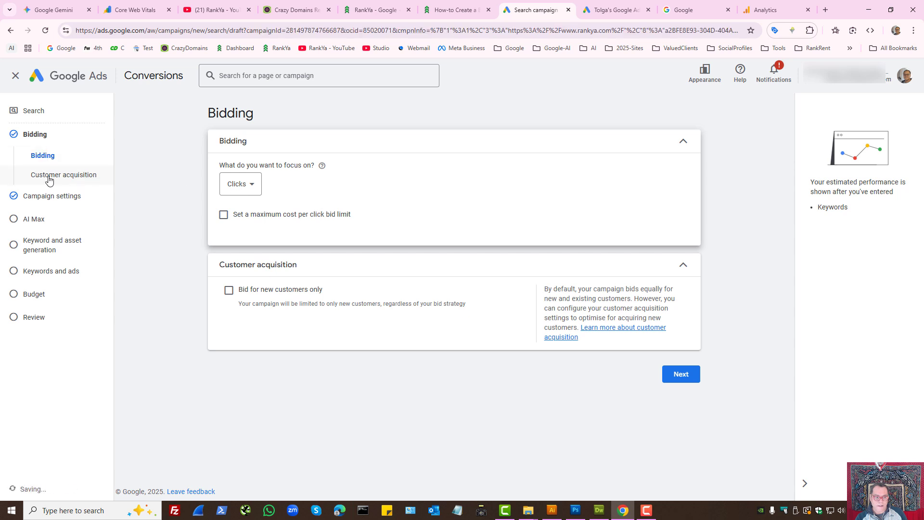
click(49, 179)
click(38, 158)
click(43, 197)
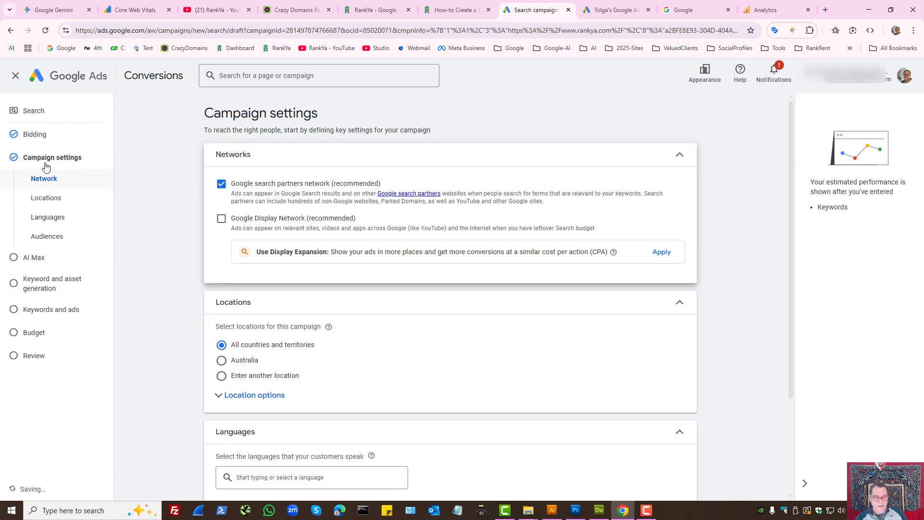
click(41, 137)
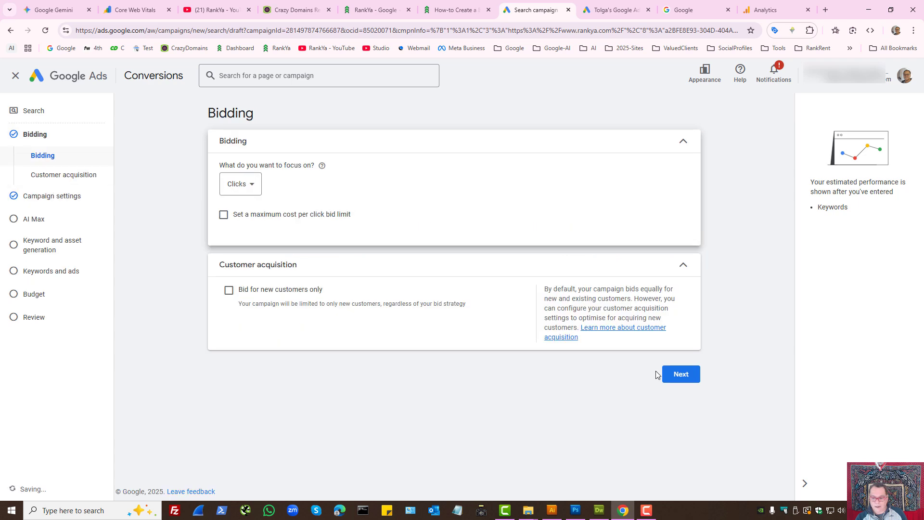
click(679, 376)
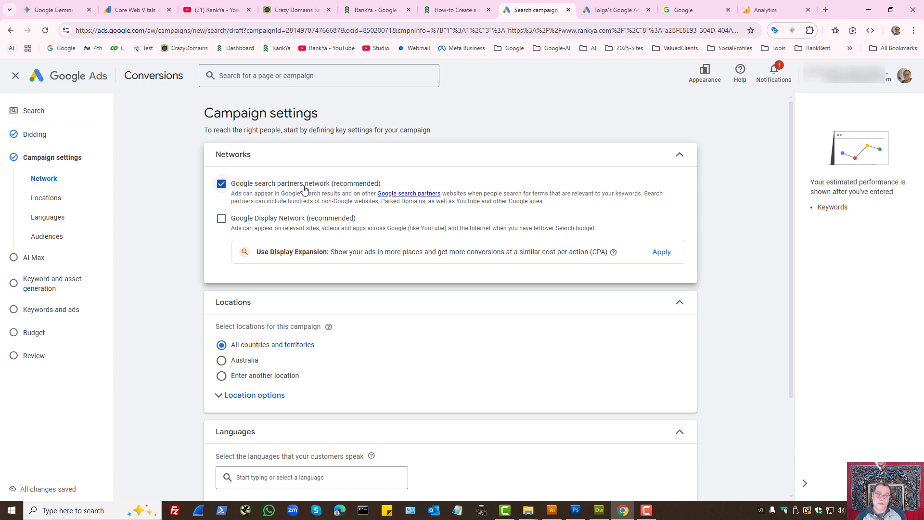
Exclude the Google search partners network from the campaign, and briefly view the Google search home page
click(222, 185)
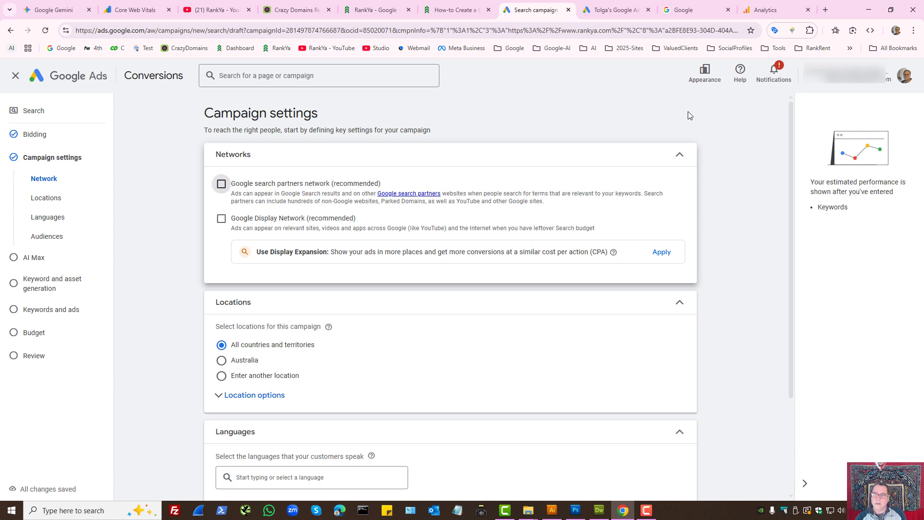
click(688, 9)
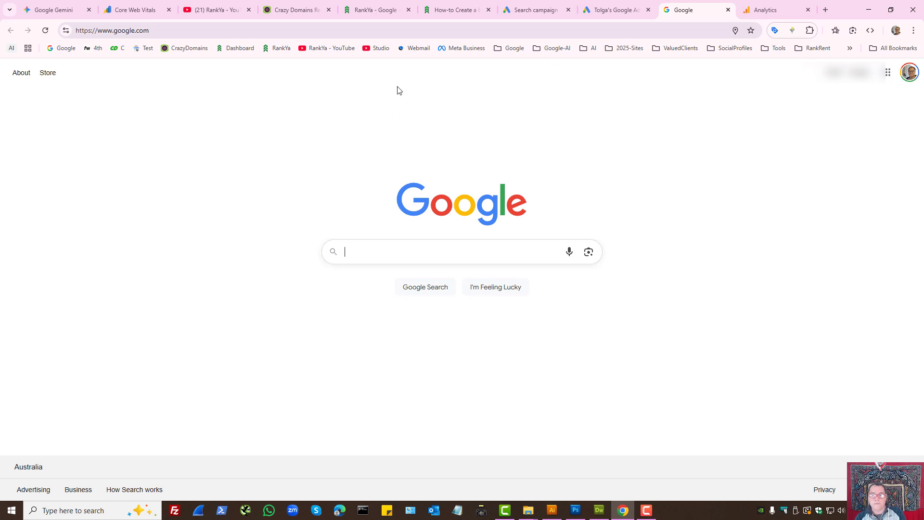
click(541, 4)
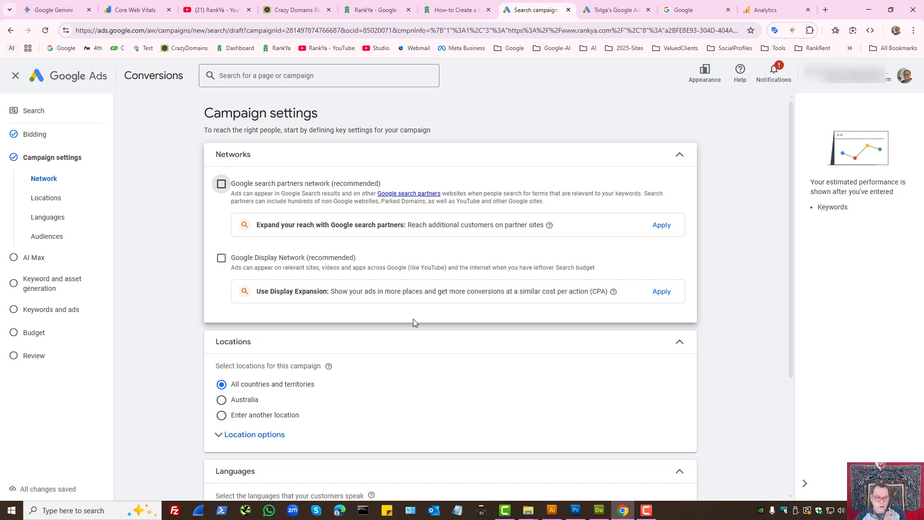
Set the campaign's locations to Enter another location and open the advanced location search
scroll(413, 319, down, 3)
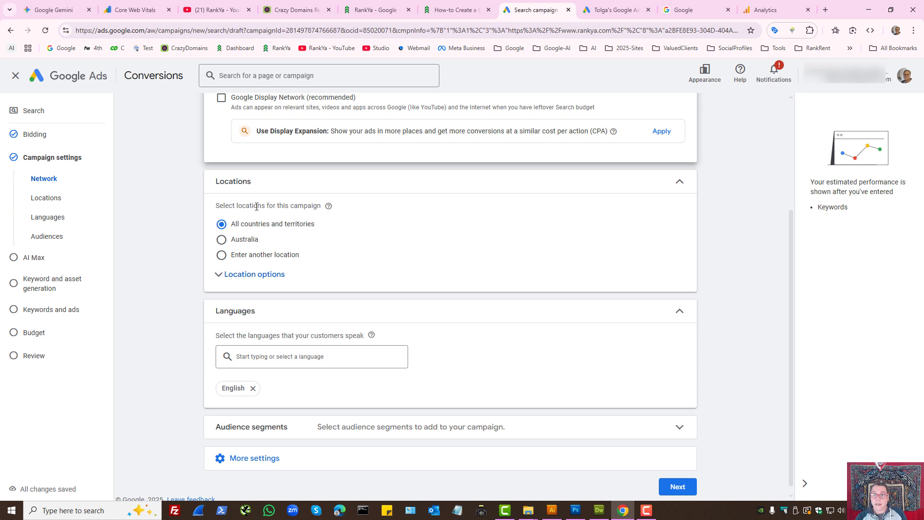
click(221, 255)
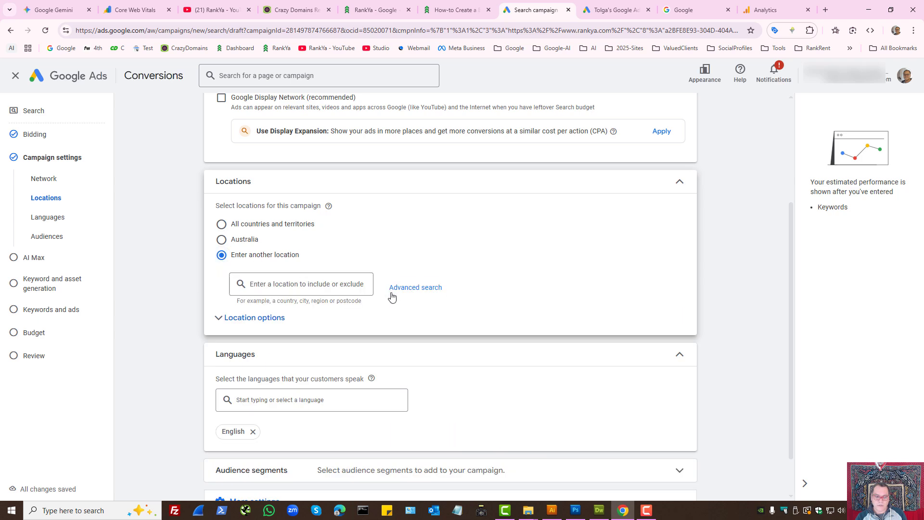
click(415, 287)
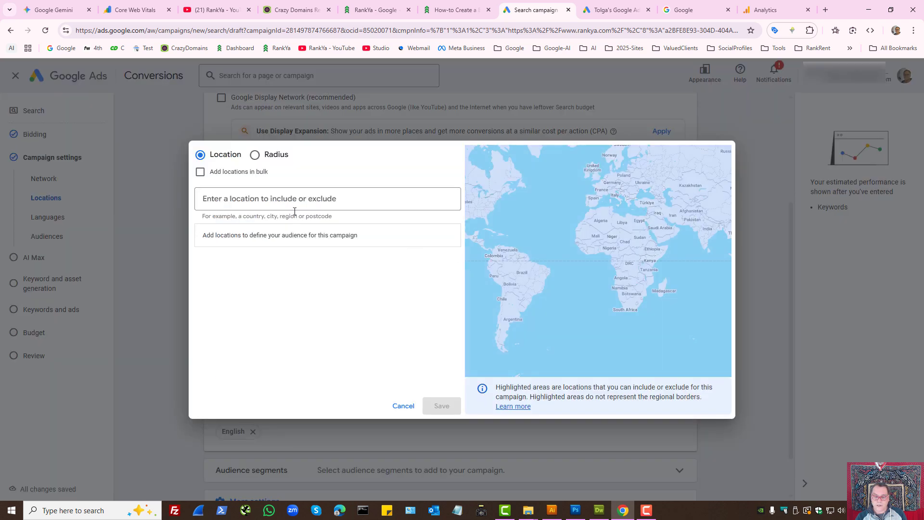
Look up australia and victoria as locations, and include Victoria, Australia state
click(235, 199)
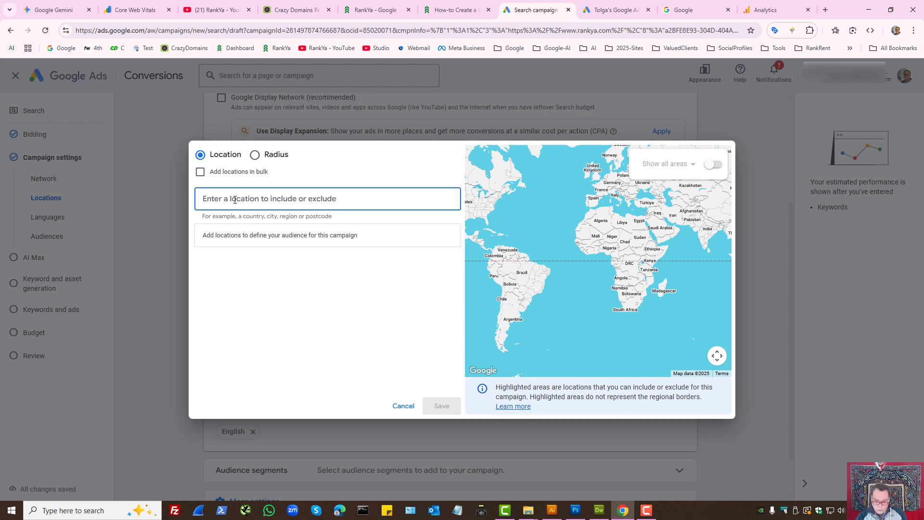
text(australia)
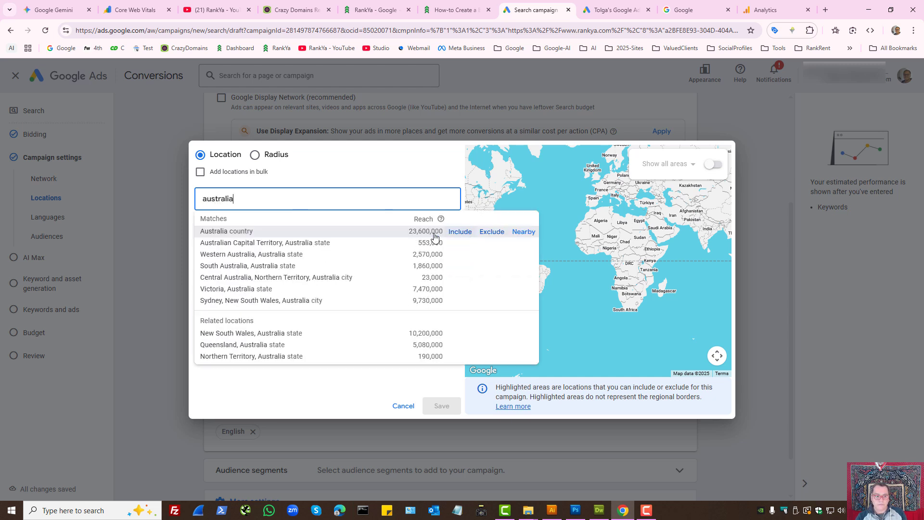
double_click(213, 200)
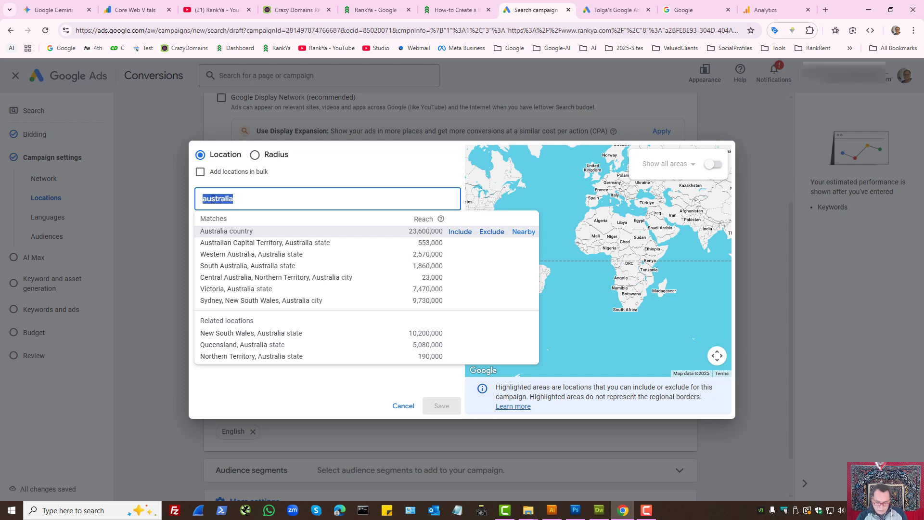
text(victoria)
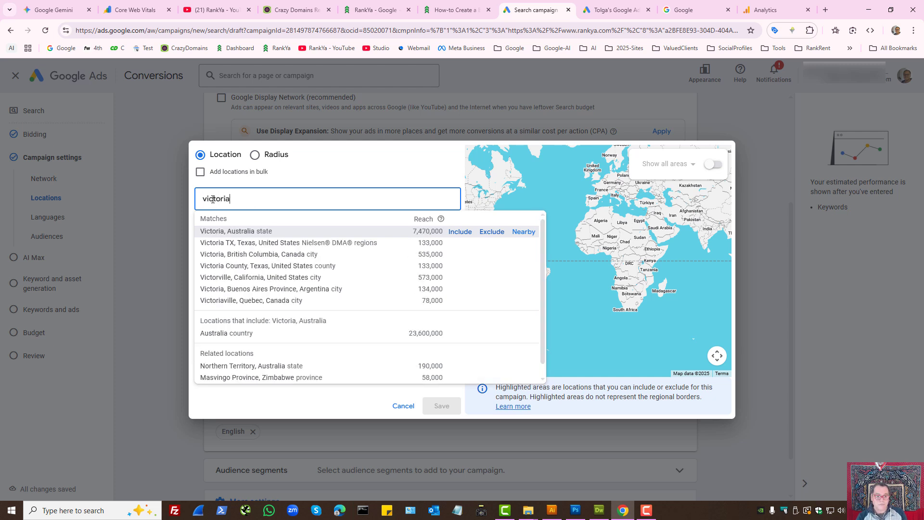
click(460, 232)
Try excluding New South Wales, Australia state, and remove both the included and the excluded location
click(232, 194)
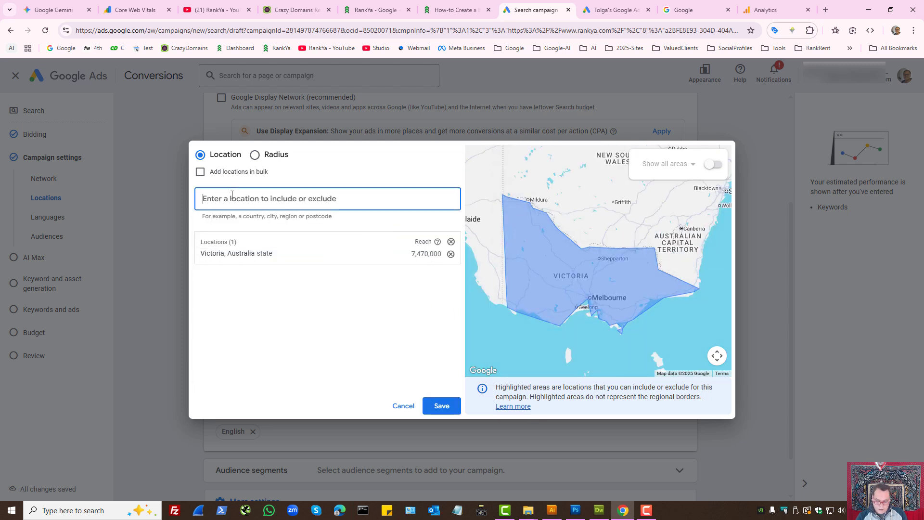
text(new sou)
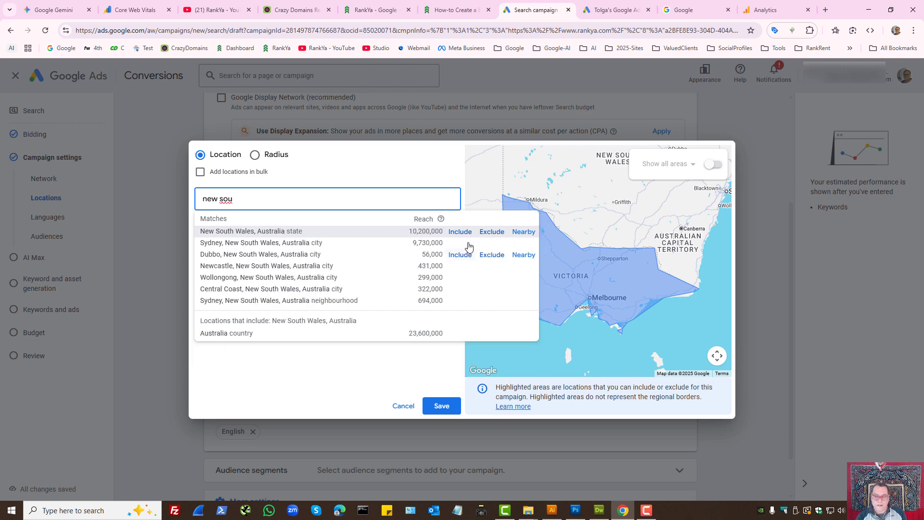
click(489, 232)
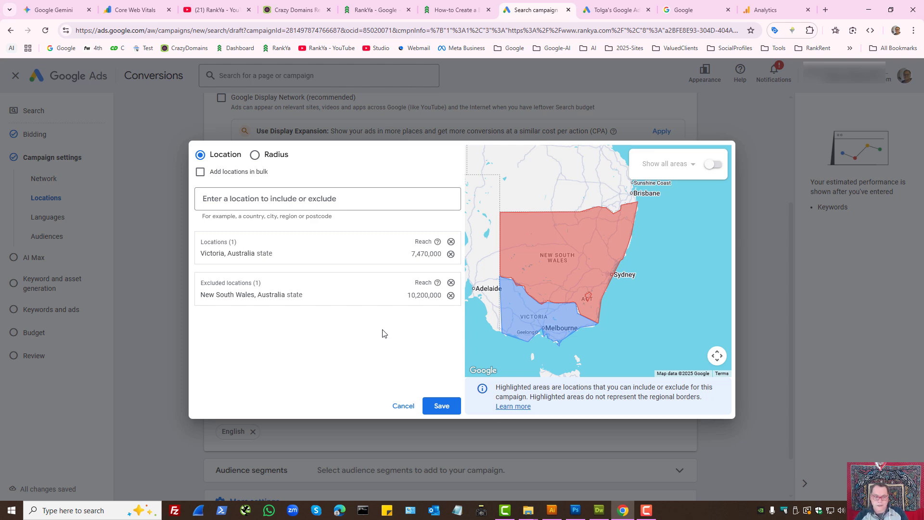
click(451, 254)
click(451, 295)
Try including Australia country as a target location, and remove it again
click(216, 197)
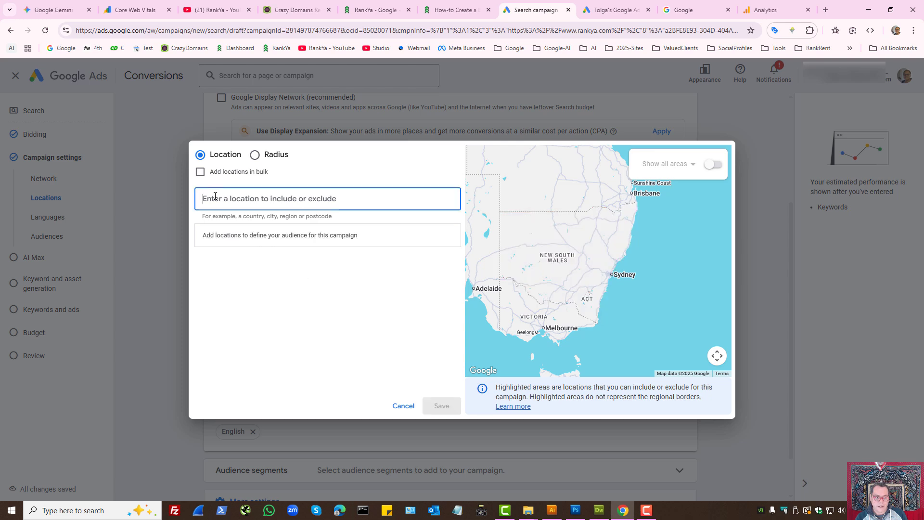
text(Australia)
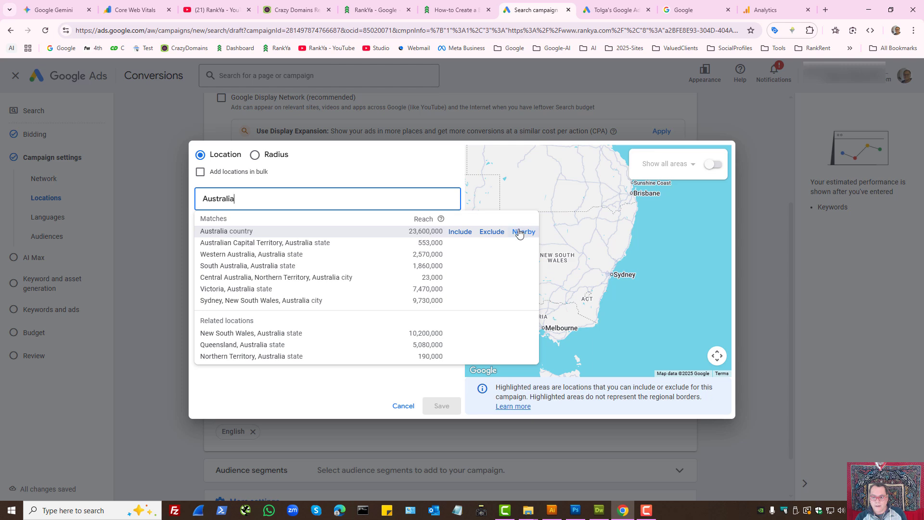
click(453, 233)
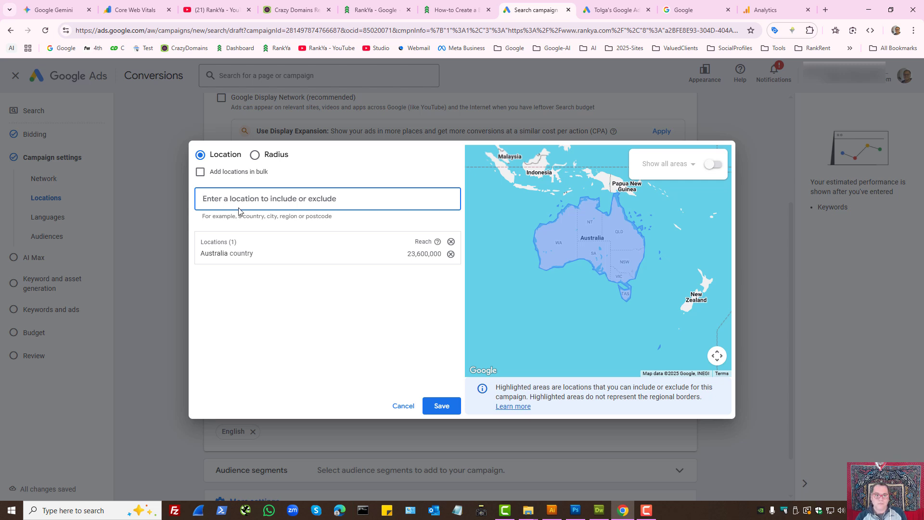
click(450, 254)
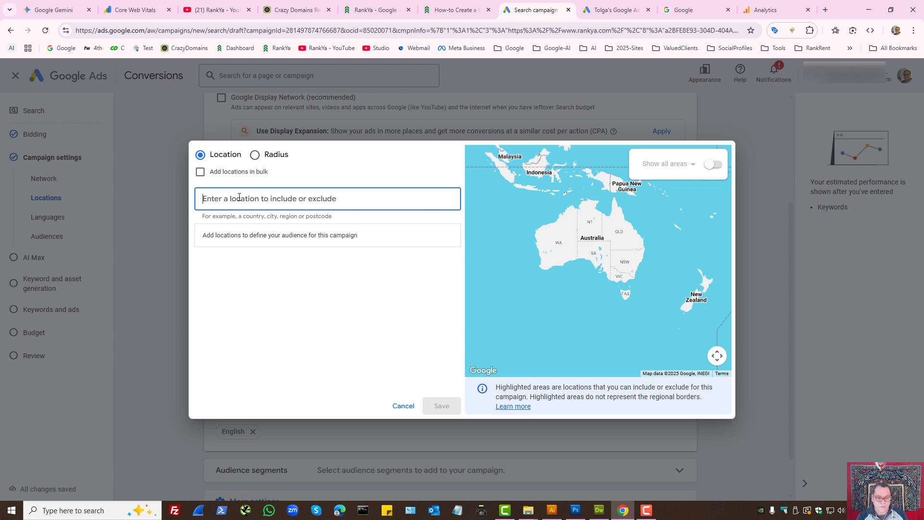
Look up melbourne as a location and view the locations near Melbourne, Victoria, Australia city
text(melbourne)
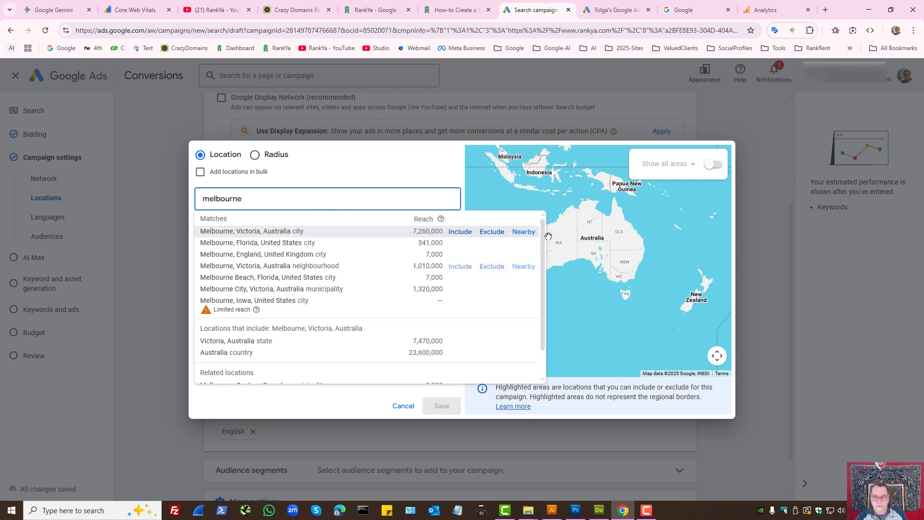
click(524, 231)
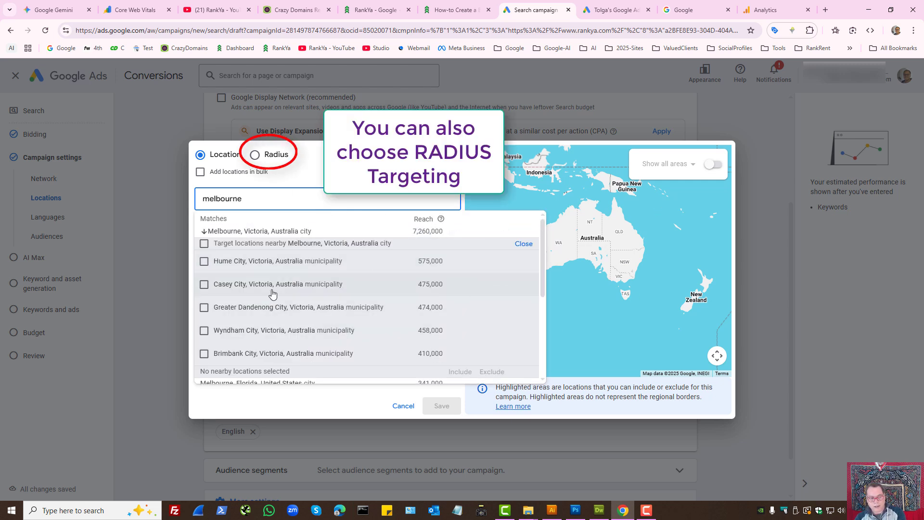
click(524, 244)
Look up Australia and include Australia country as a target location
double_click(218, 200)
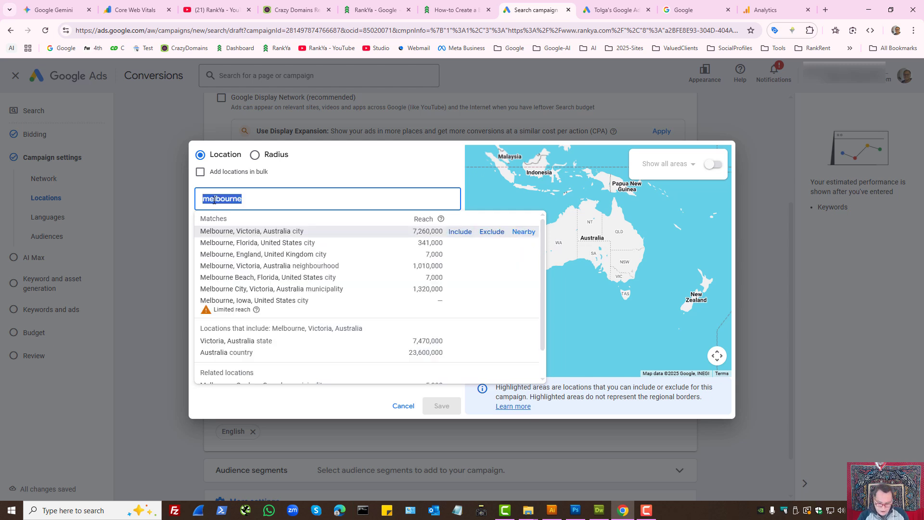
text(Australia)
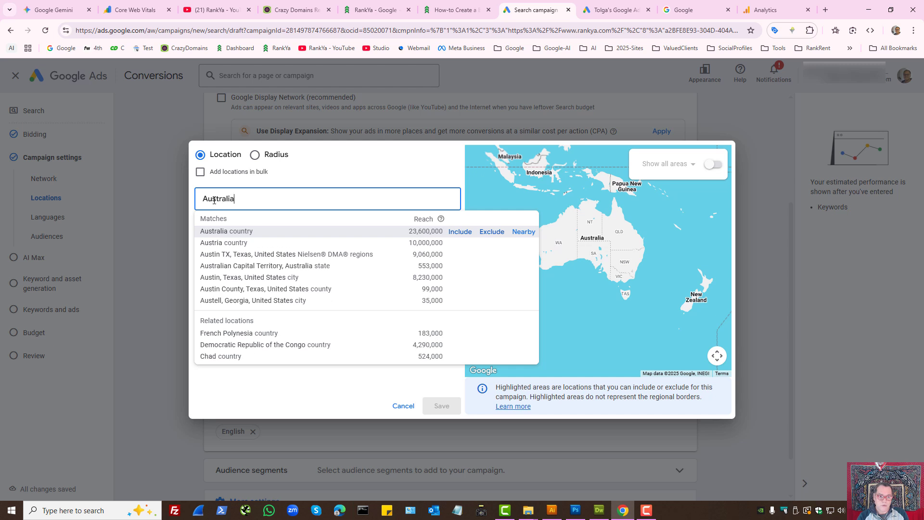
click(459, 232)
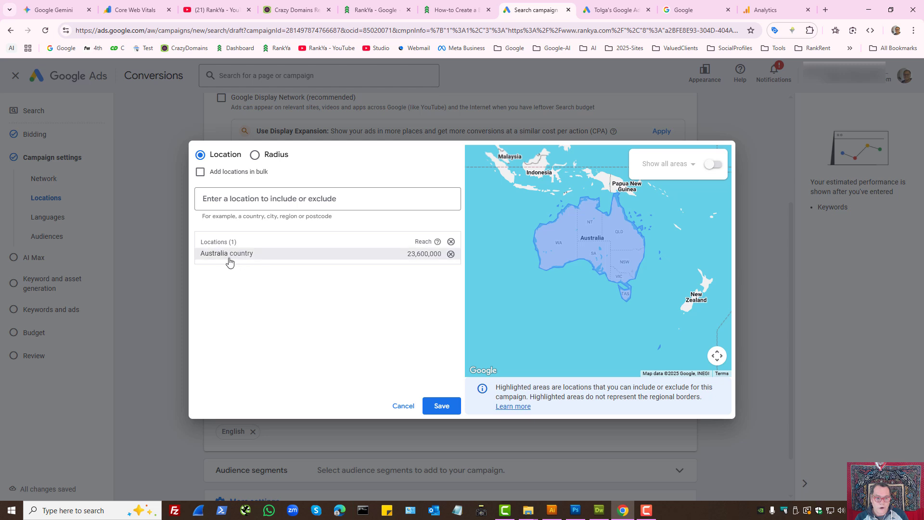
Look up United kingdom and include United Kingdom country as a target location
click(209, 201)
text(Uni)
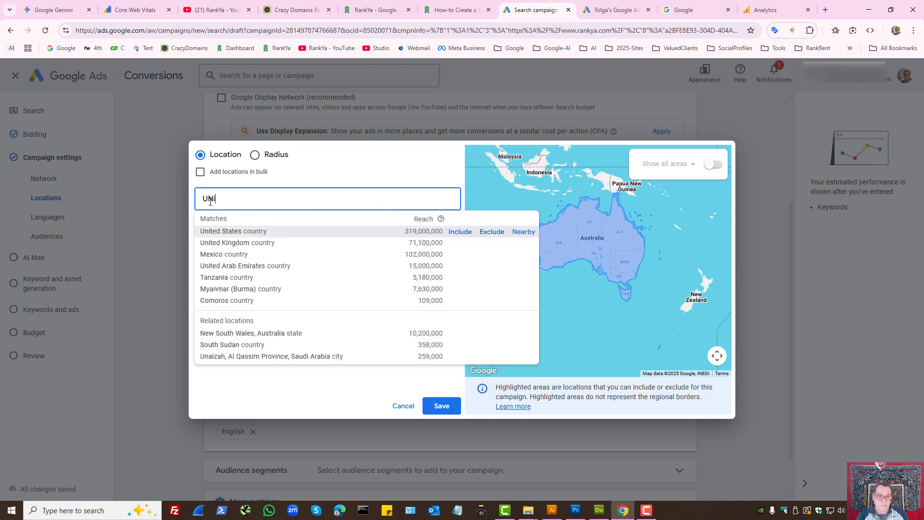
text(ted)
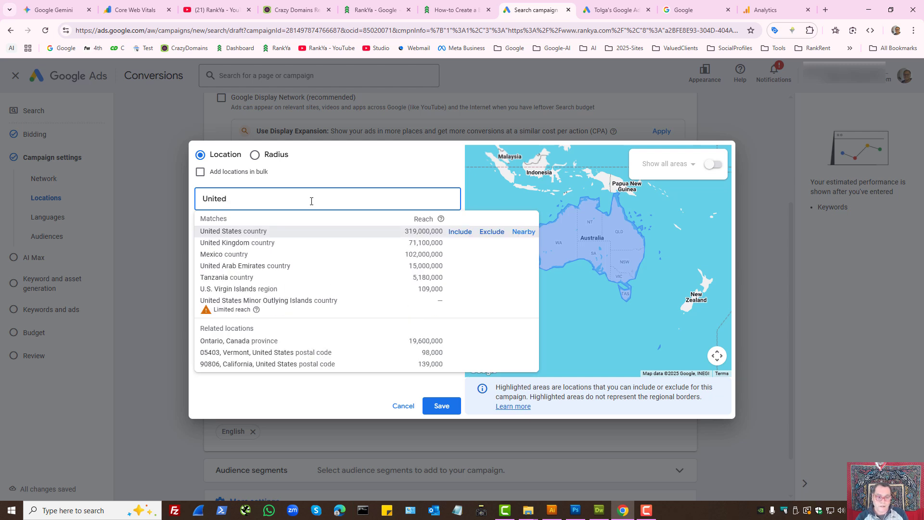
text( kingdom)
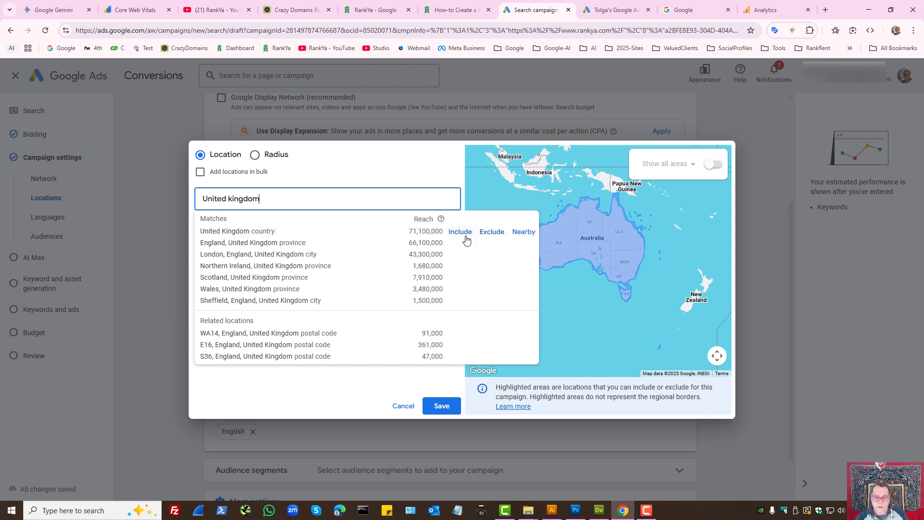
click(464, 233)
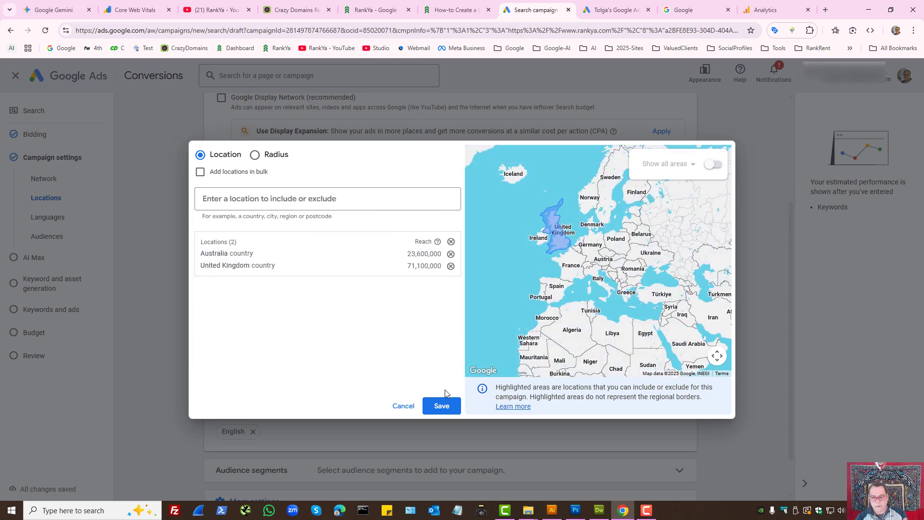
Include Canada country as a target location and save the campaign's list of locations
click(211, 199)
text(c)
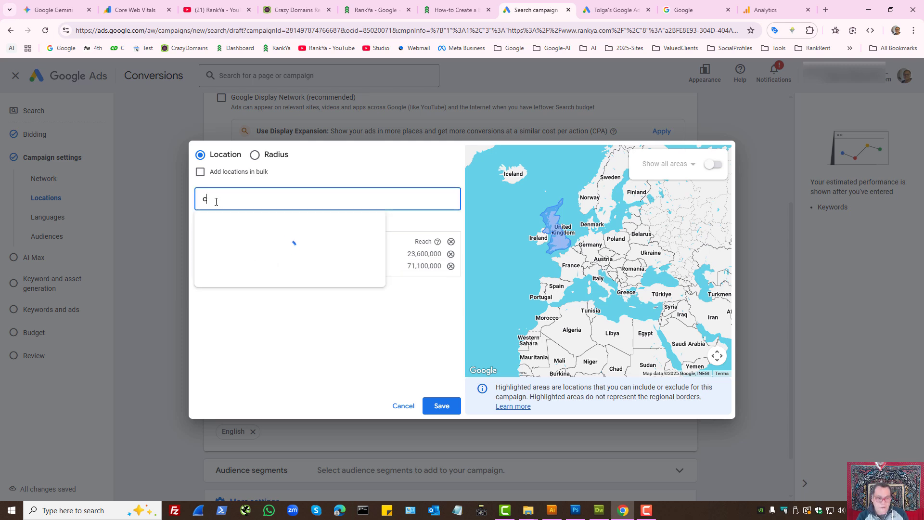
text(anad)
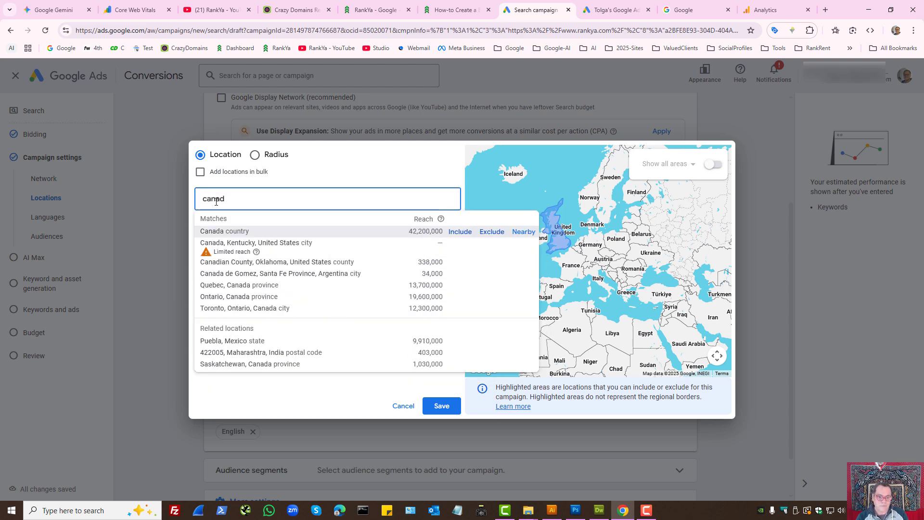
click(460, 232)
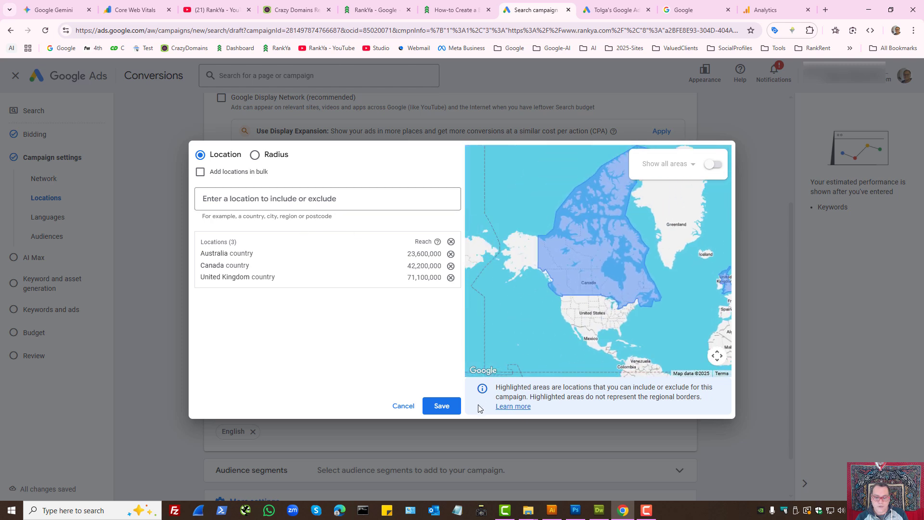
click(448, 407)
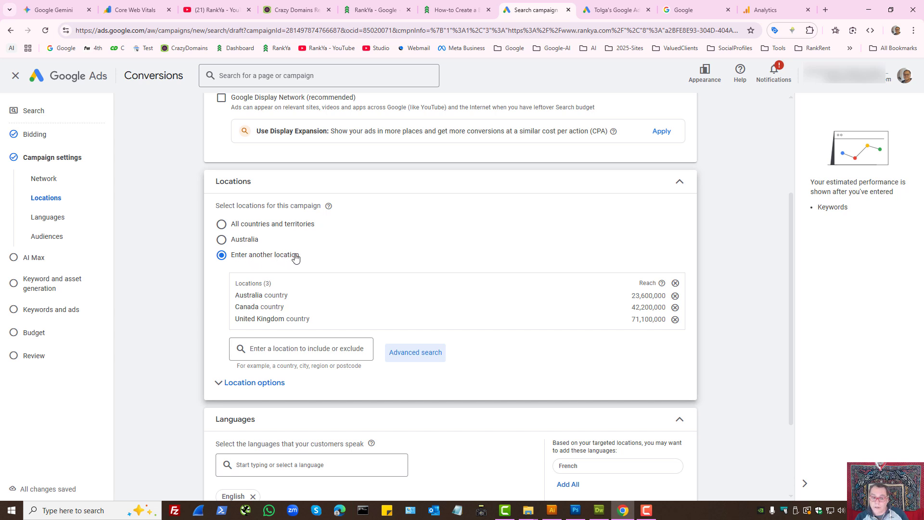
Set the campaign's location options to Presence: People in or regularly in your included locations
click(234, 383)
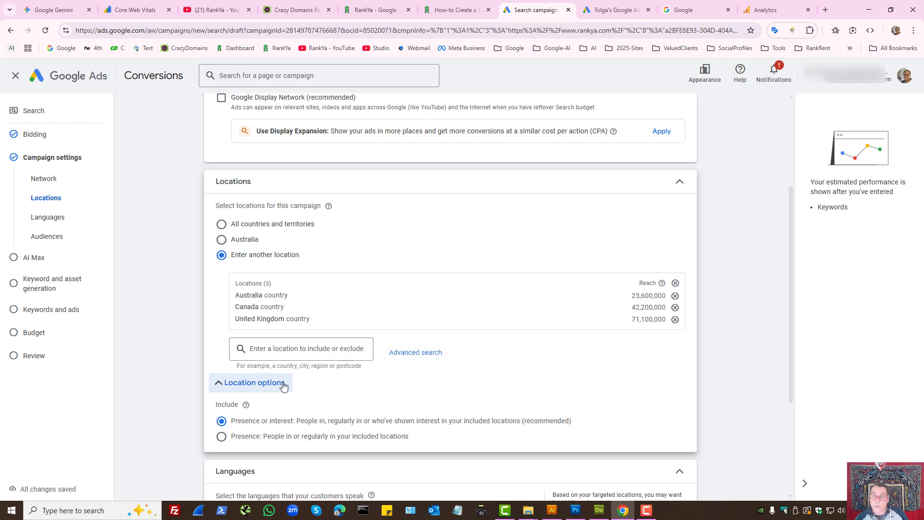
scroll(416, 337, down, 3)
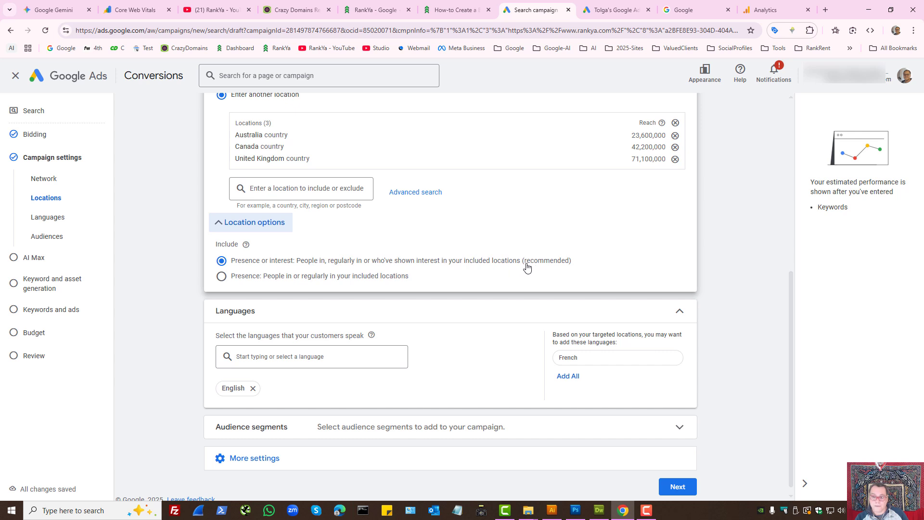
click(221, 281)
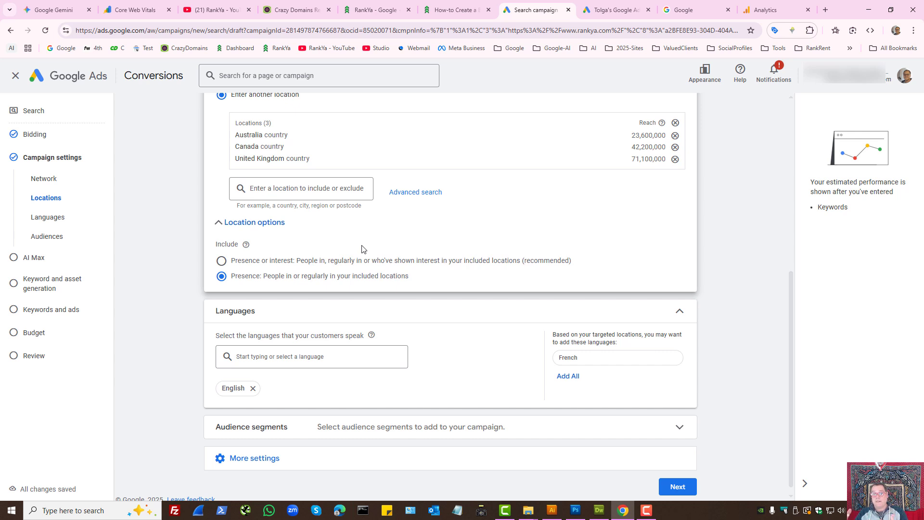
click(221, 260)
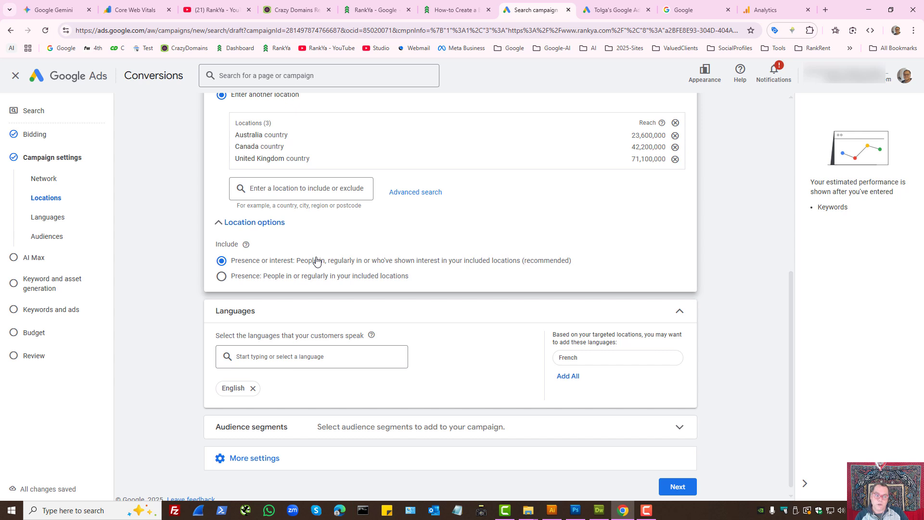
click(222, 277)
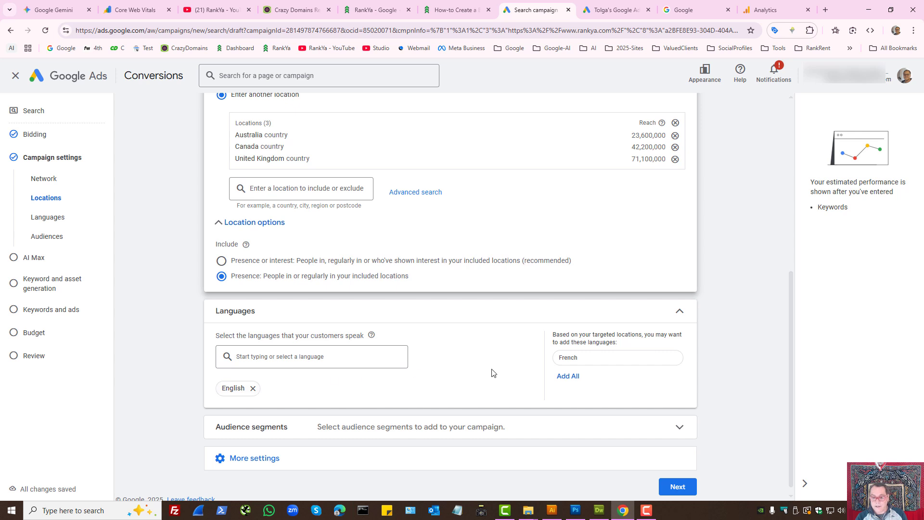
Open the campaign's audience segments, look at the Google Analytics admin page of G4 RankYa.com 2025, and return to Google Ads
click(570, 362)
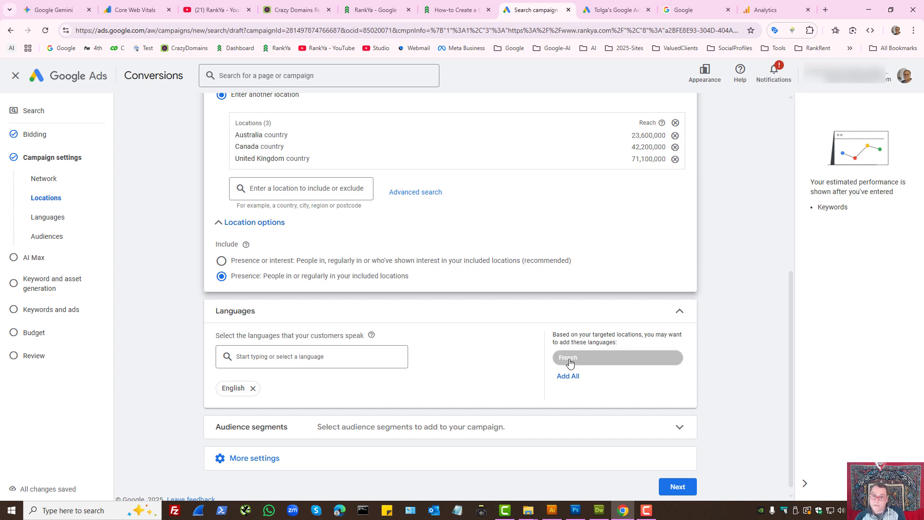
scroll(411, 364, down, 1)
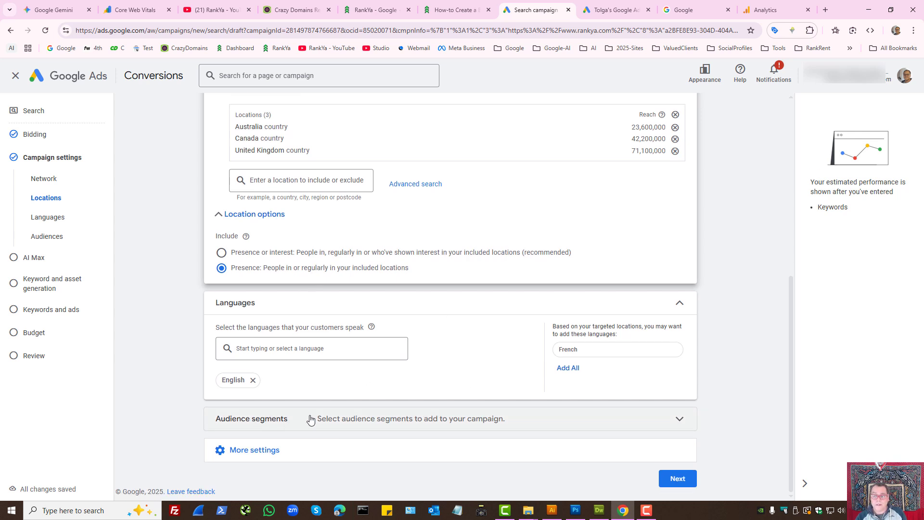
click(380, 420)
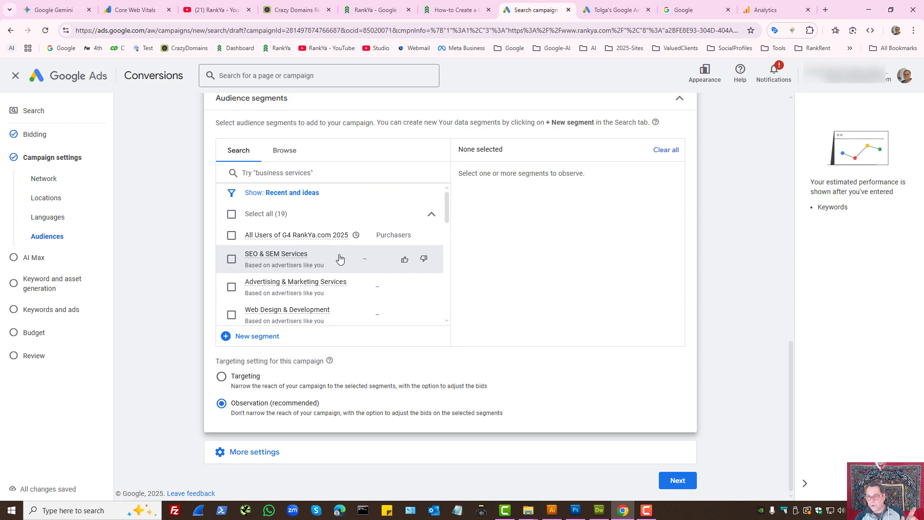
click(769, 7)
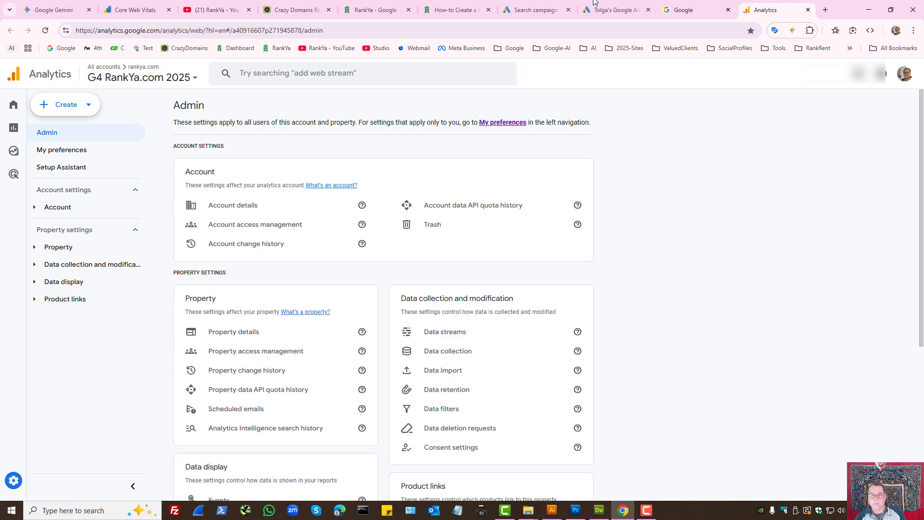
click(522, 5)
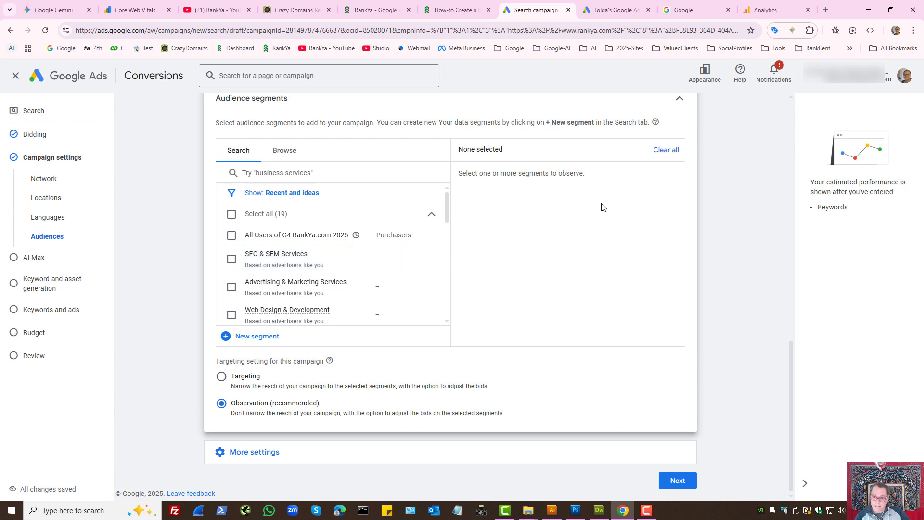
Browse the Who they are (Detailed demographics) audience segments and set the campaign's targeting setting to Observation (recommended)
click(284, 150)
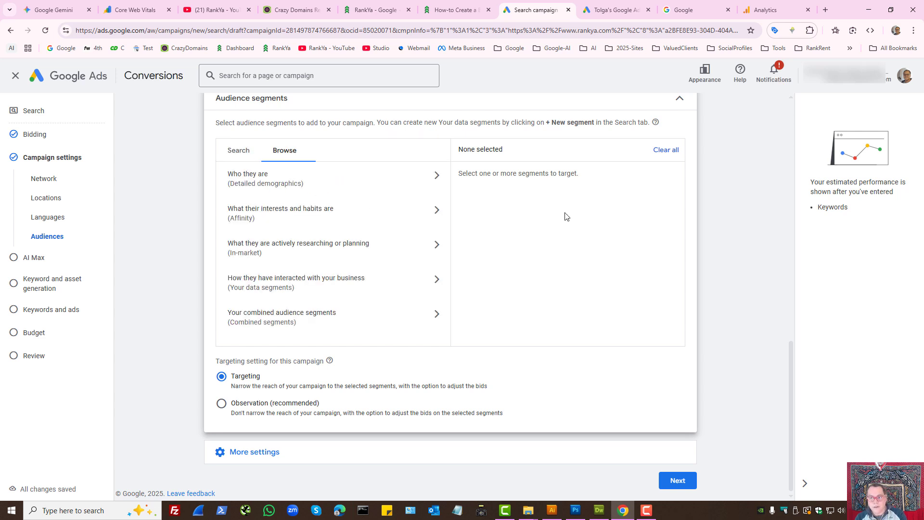
click(256, 182)
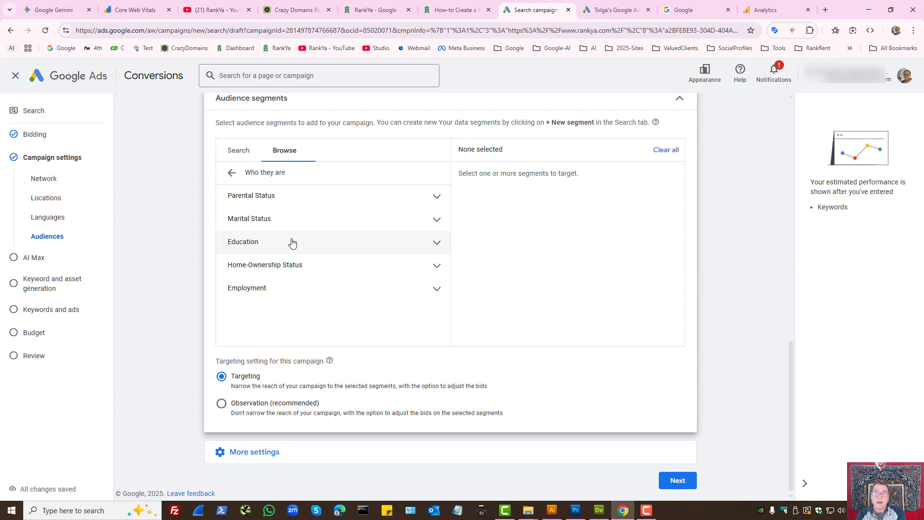
click(222, 403)
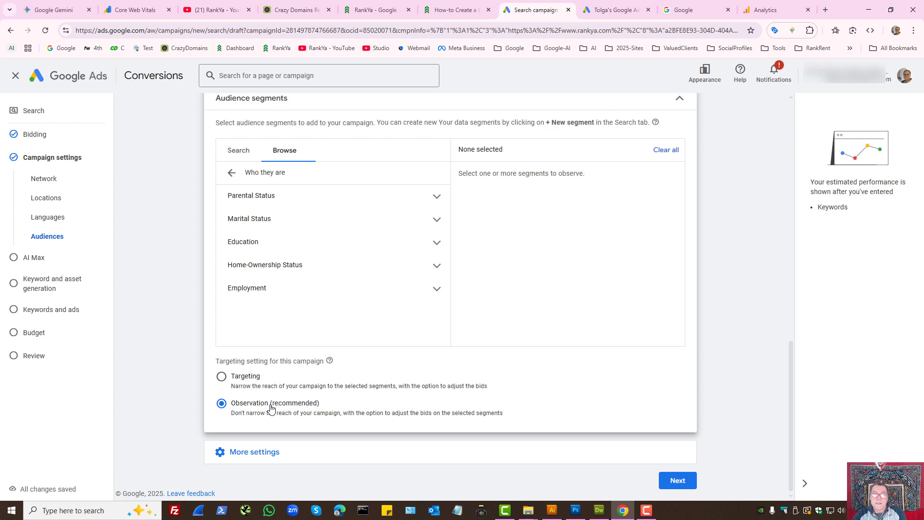
Open the campaign's additional settings and view the ad rotation options
click(268, 452)
scroll(373, 344, down, 3)
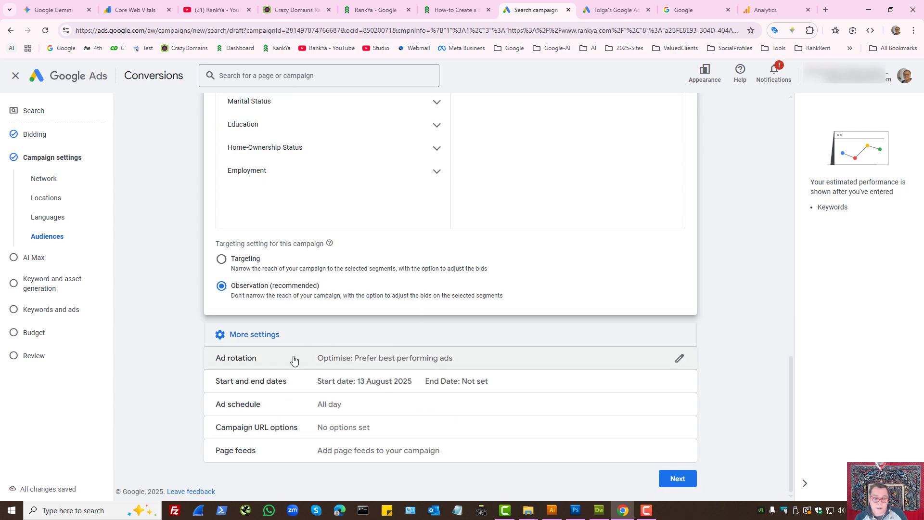
click(439, 362)
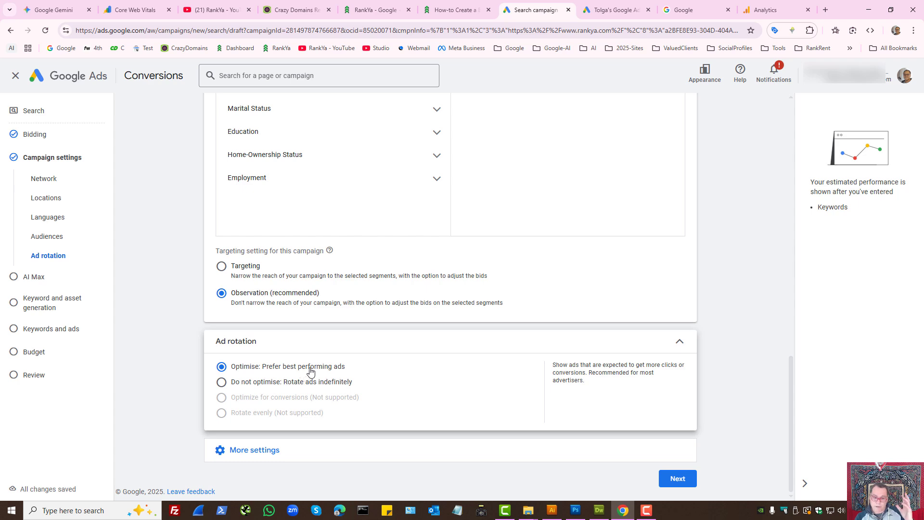
Open the campaign's start and end dates and set the end date to 28 Aug 2025
click(278, 451)
scroll(378, 417, down, 2)
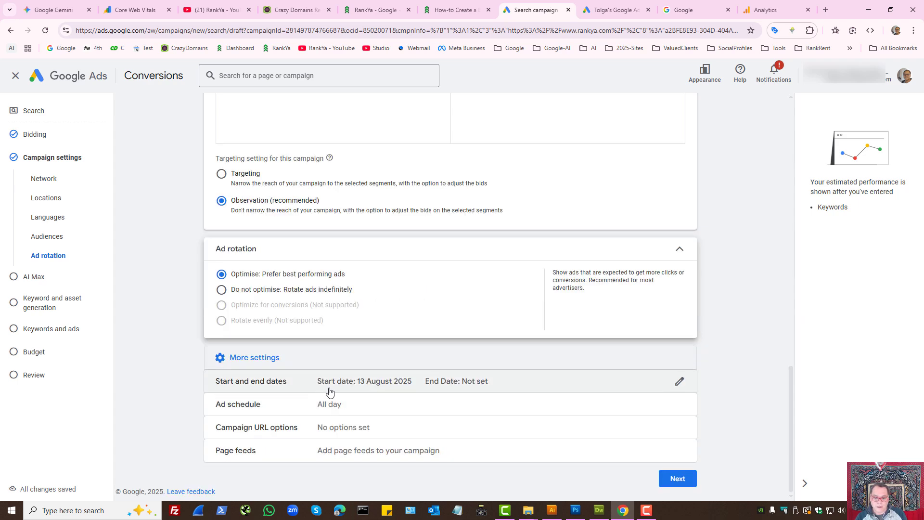
click(496, 385)
scroll(502, 401, down, 2)
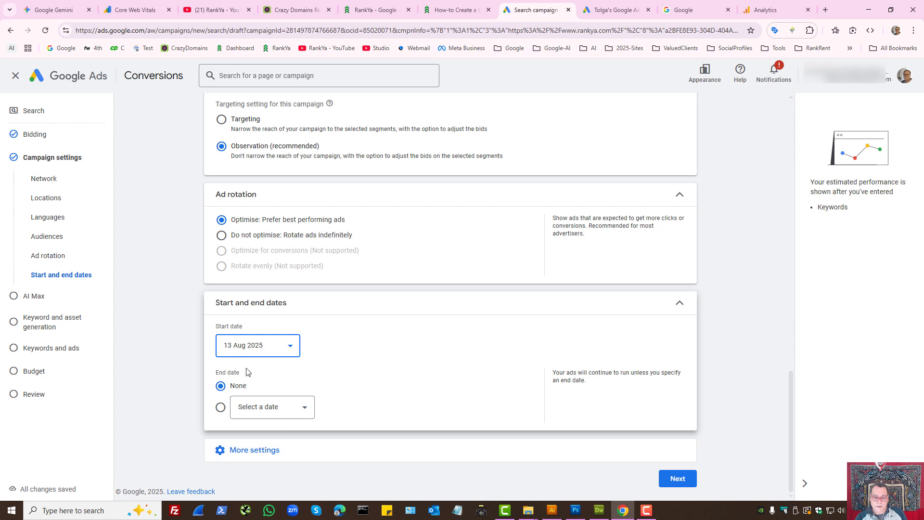
click(220, 408)
click(277, 411)
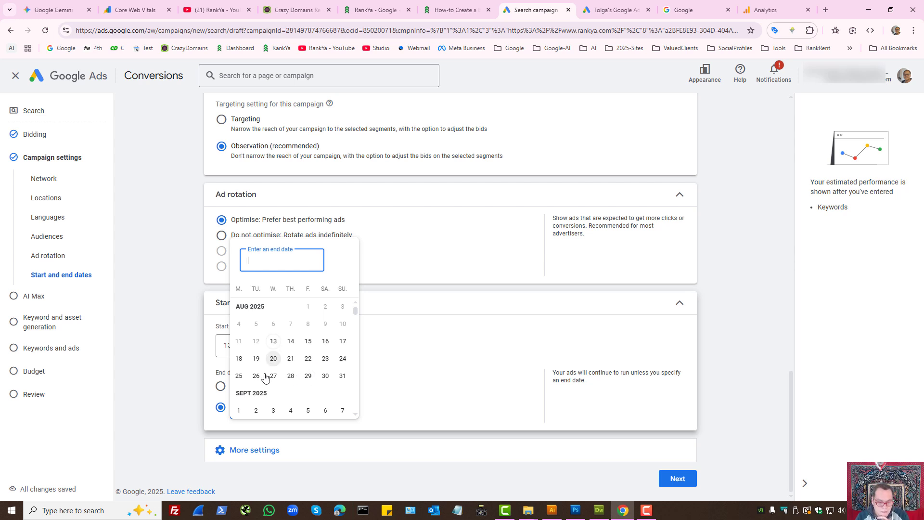
click(289, 377)
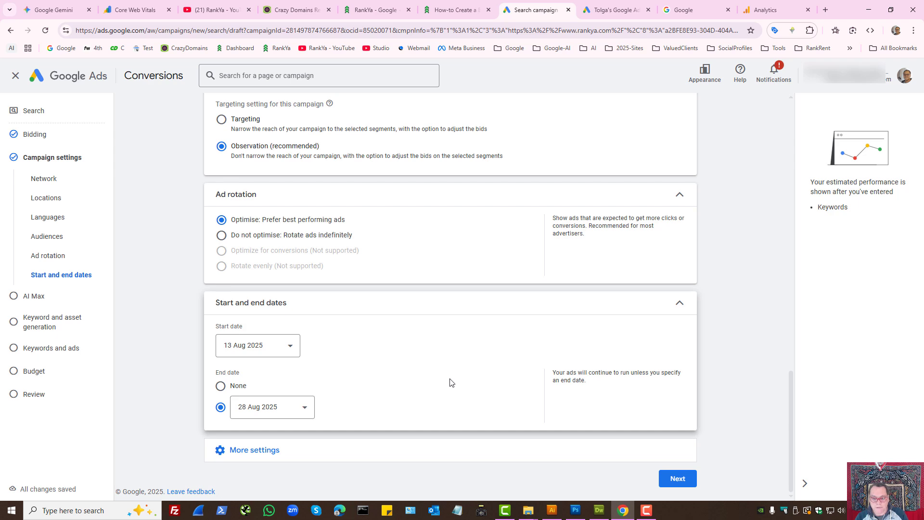
Open the campaign's ad schedule with its day options and review the targeted locations set above it
click(282, 448)
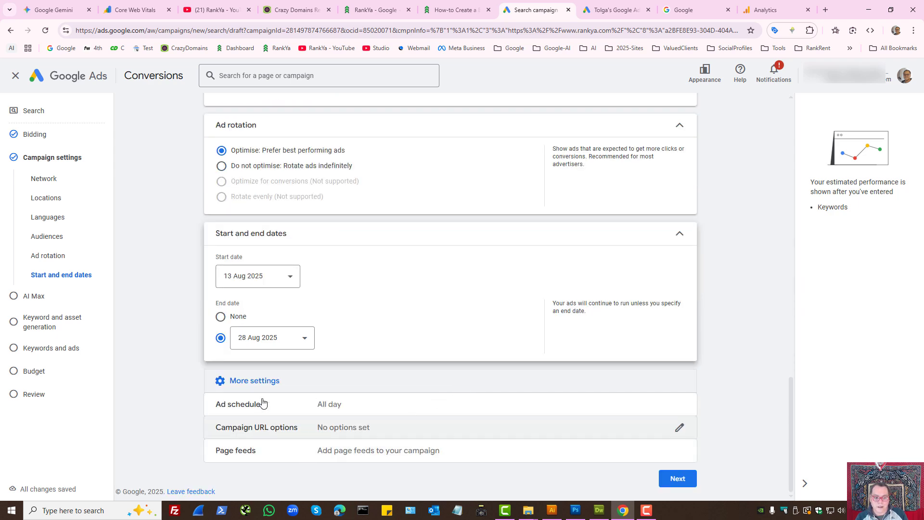
click(502, 395)
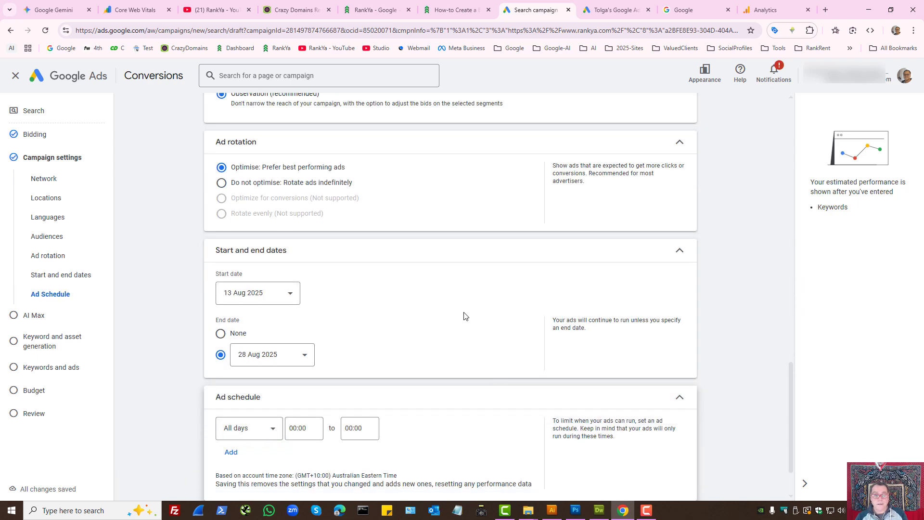
scroll(465, 316, down, 2)
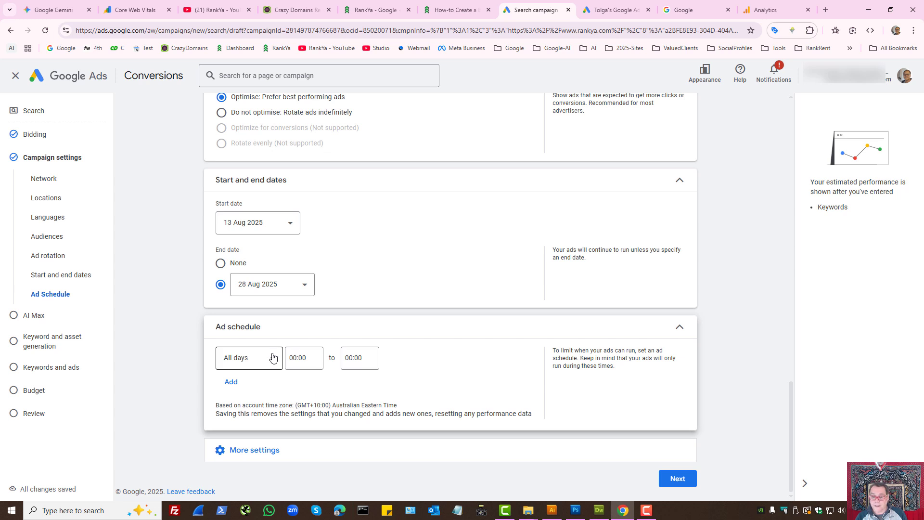
click(273, 359)
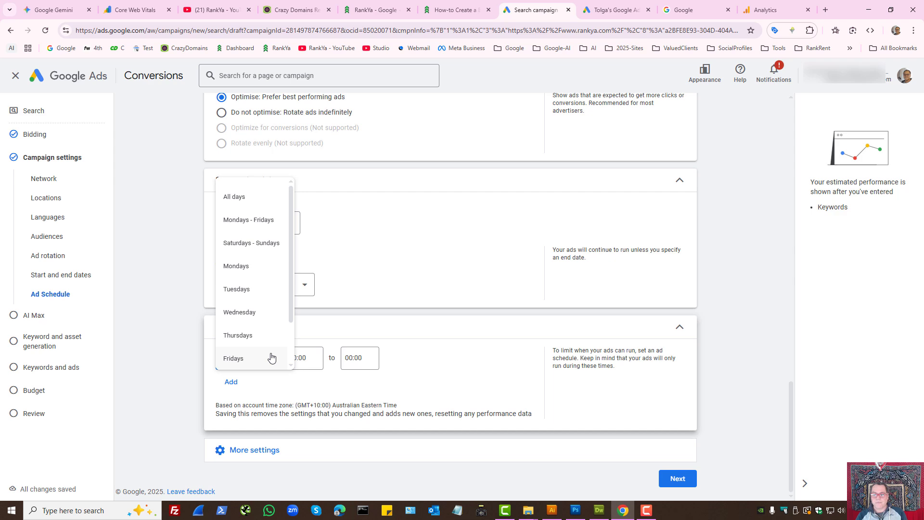
scroll(264, 188, up, 7)
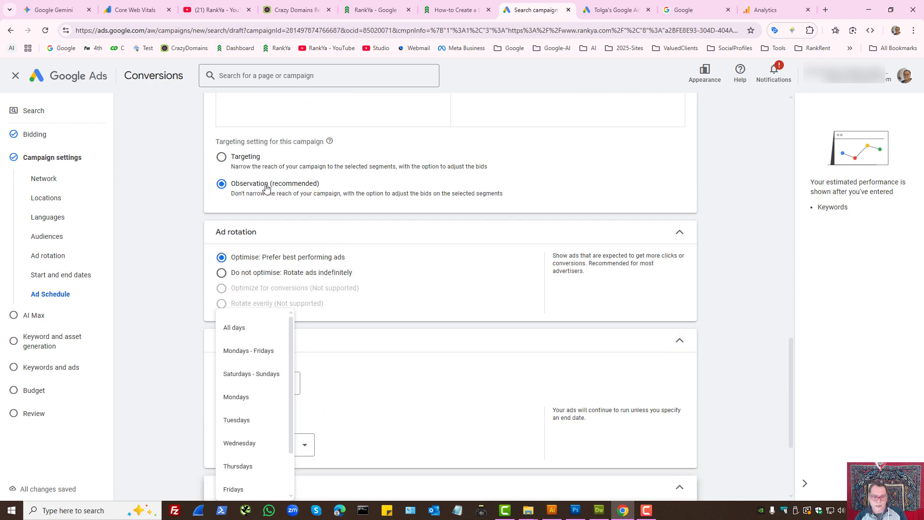
scroll(273, 171, up, 3)
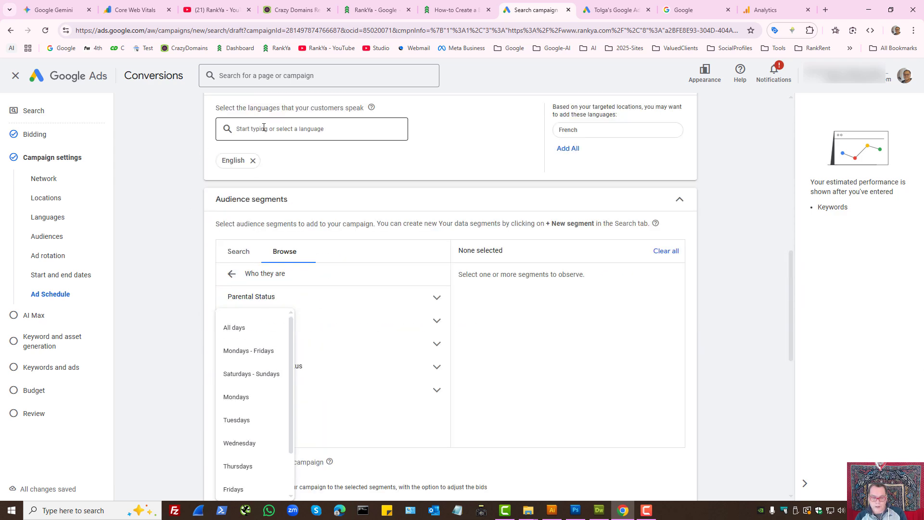
scroll(295, 190, up, 6)
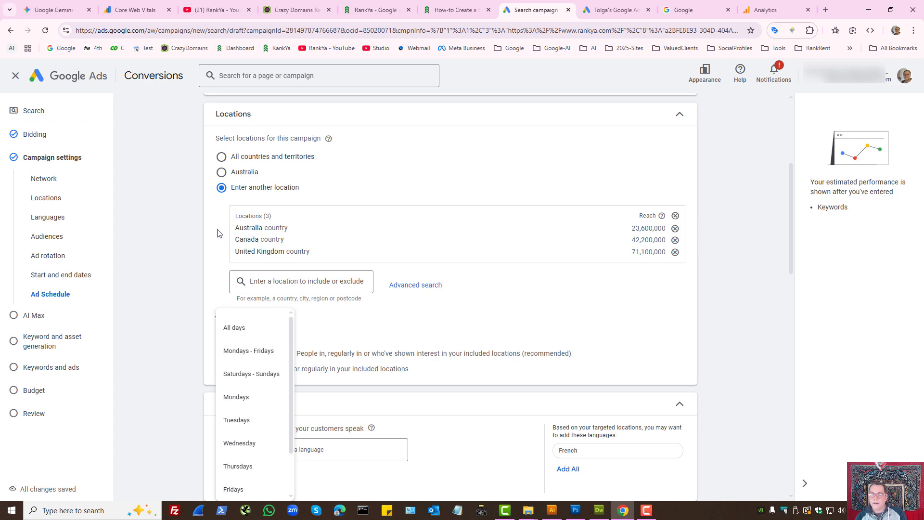
scroll(174, 229, down, 10)
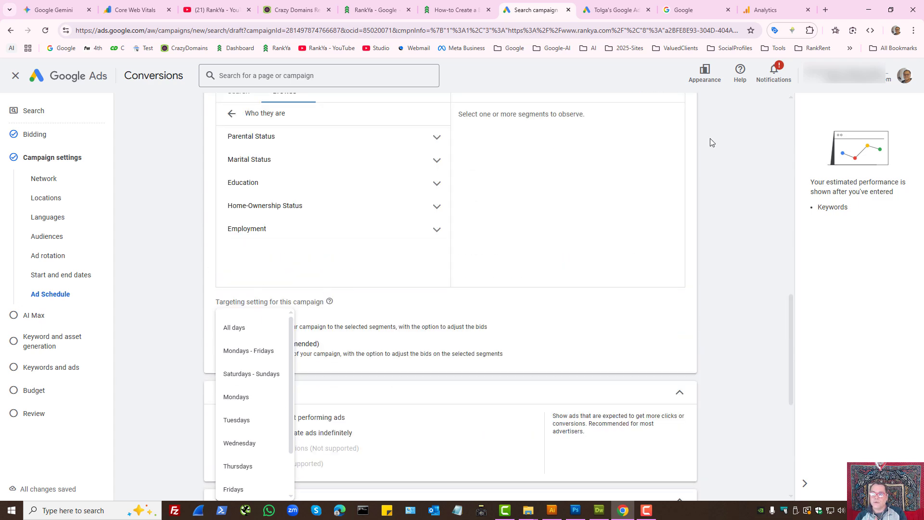
Set the day of the ad schedule entry to Mondays
click(693, 10)
click(413, 349)
scroll(384, 374, down, 3)
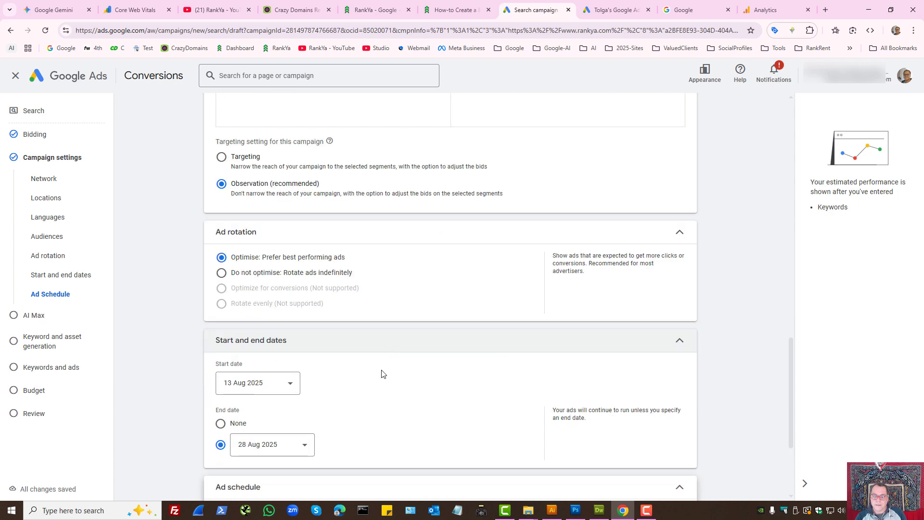
scroll(345, 361, down, 3)
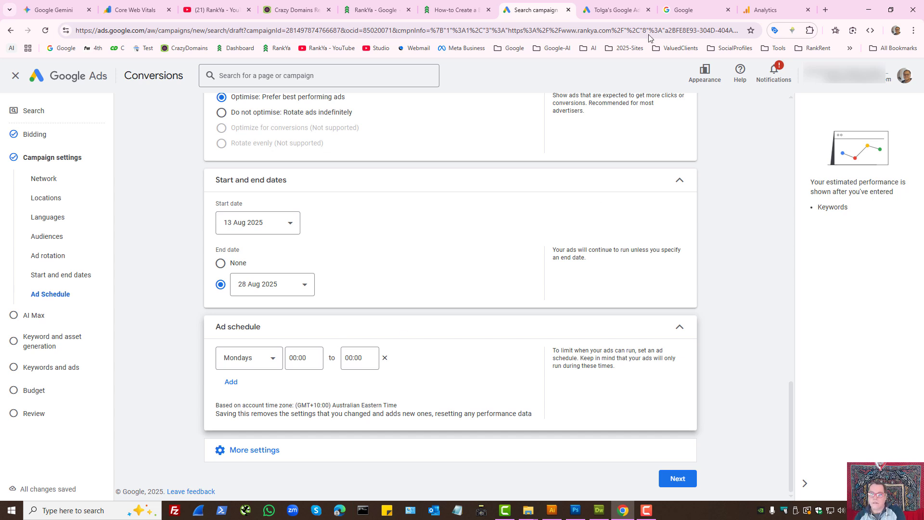
Look at the Google home page, return to the campaign, and remove the Mondays entry from the ad schedule
click(682, 9)
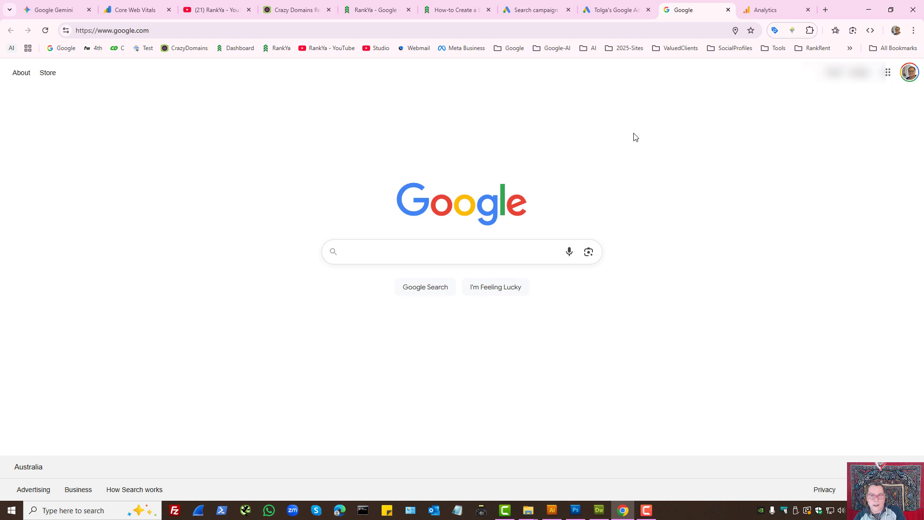
mouse_move(603, 2)
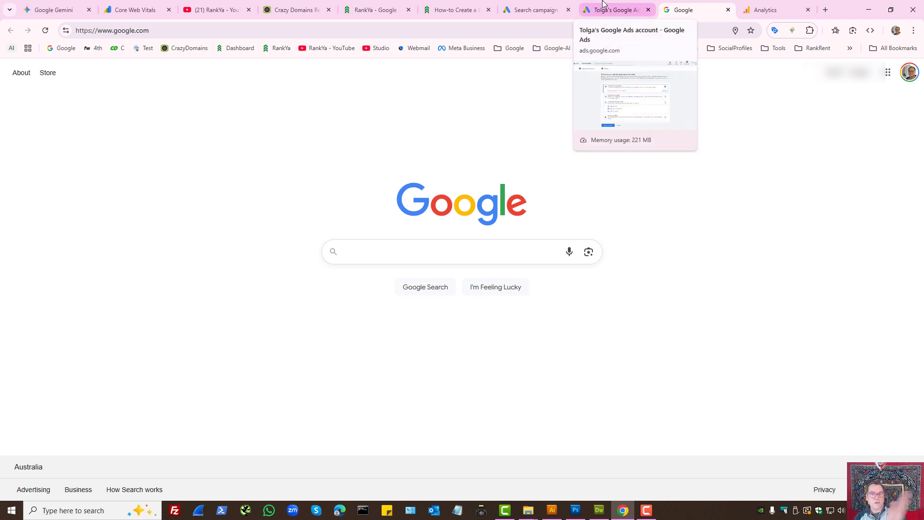
click(541, 9)
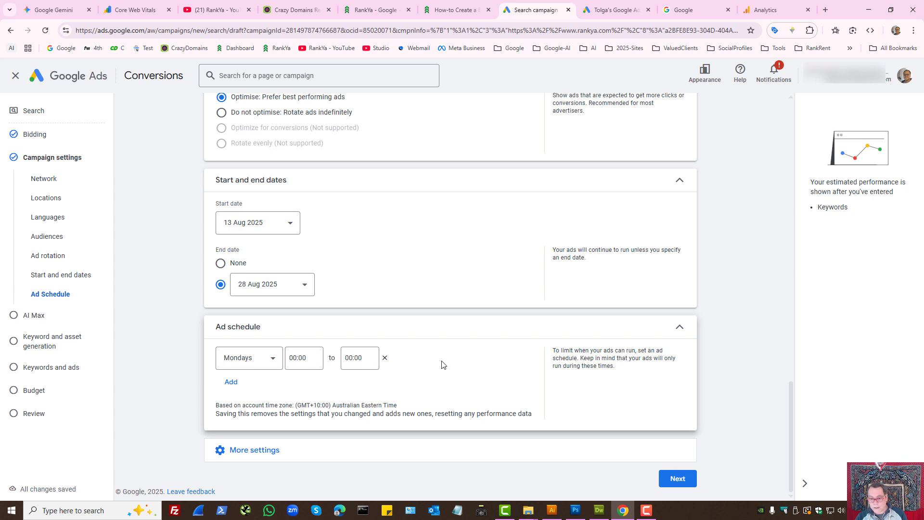
click(387, 359)
click(680, 327)
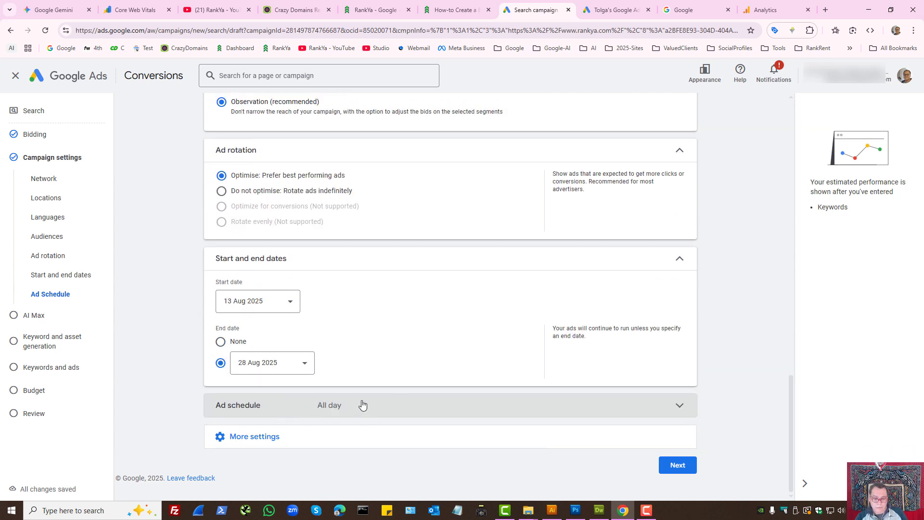
Open the Campaign URL options, look at the Tracking template help article, and return to the campaign
click(311, 432)
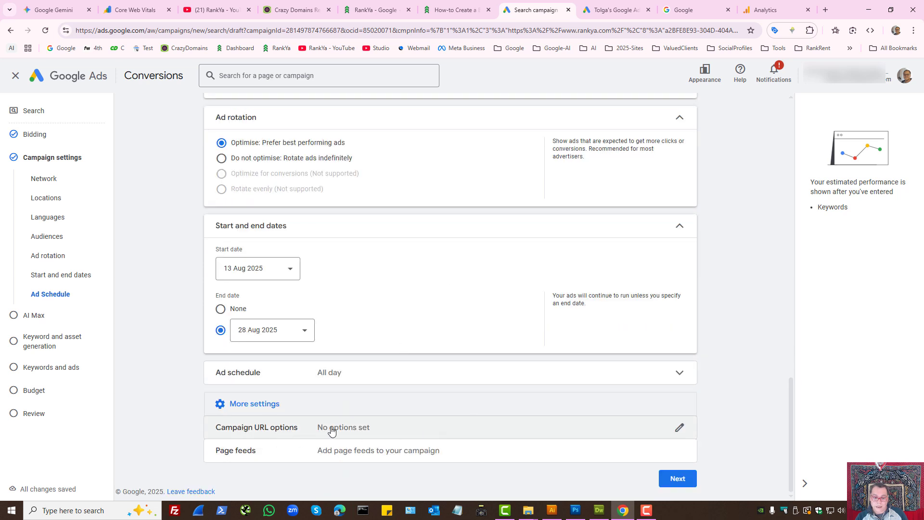
click(368, 425)
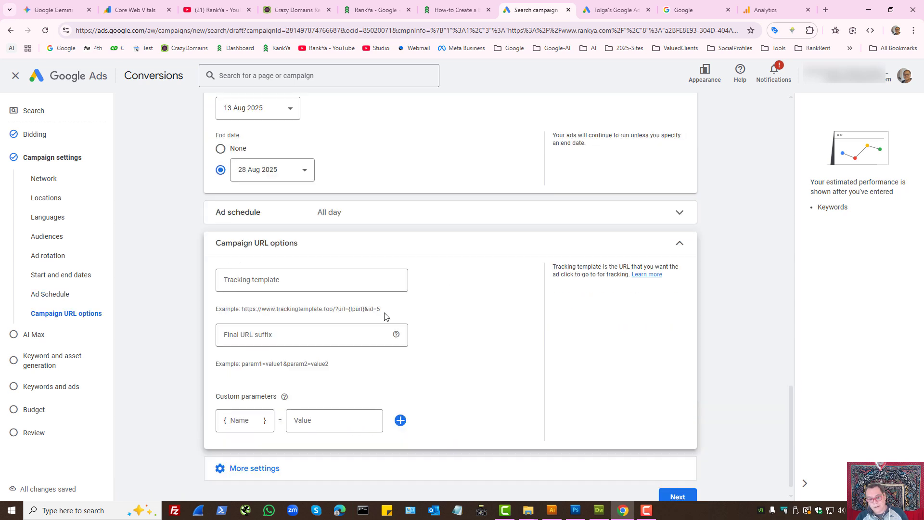
click(645, 275)
click(553, 10)
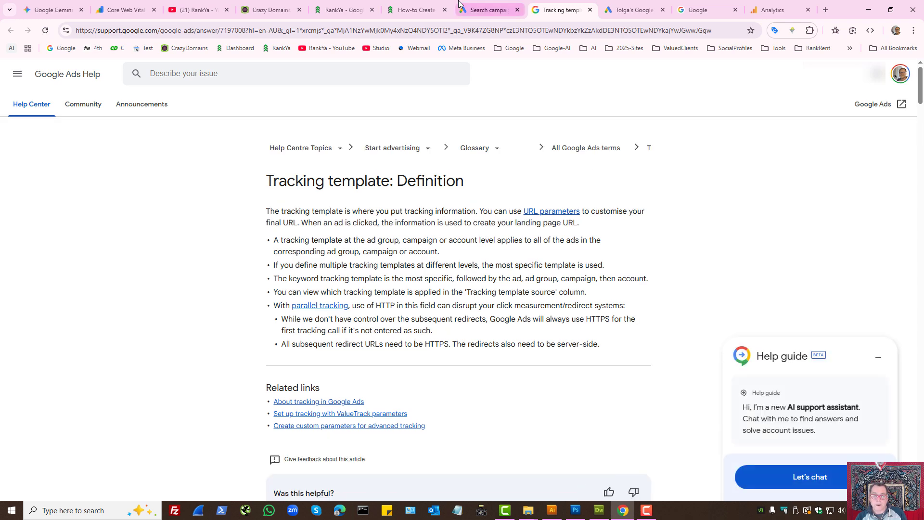
click(489, 9)
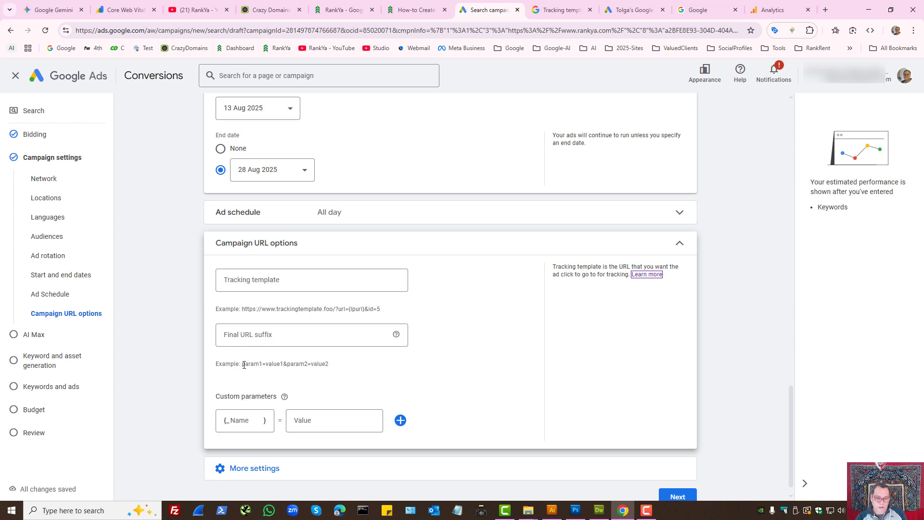
Examine the Final URL suffix example and the Tracking template field, leaving the Campaign URL options empty
drag(242, 364, 335, 368)
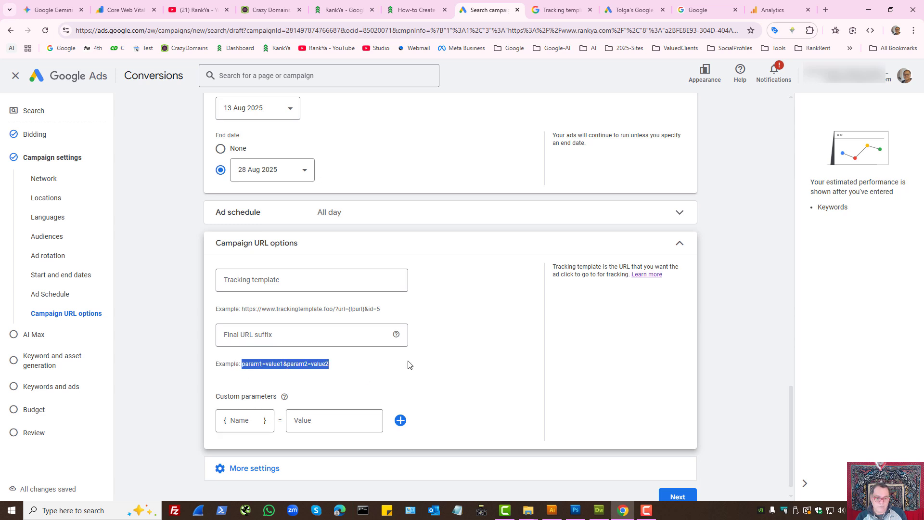
click(260, 336)
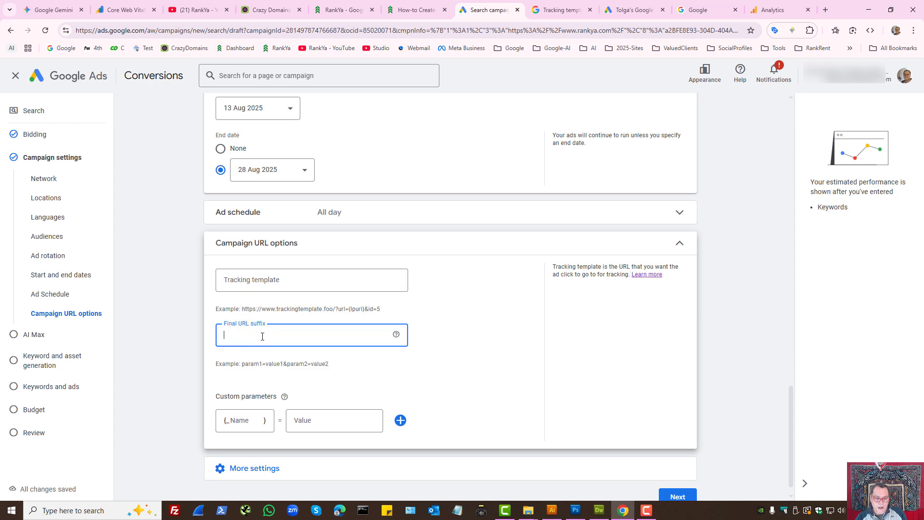
click(395, 337)
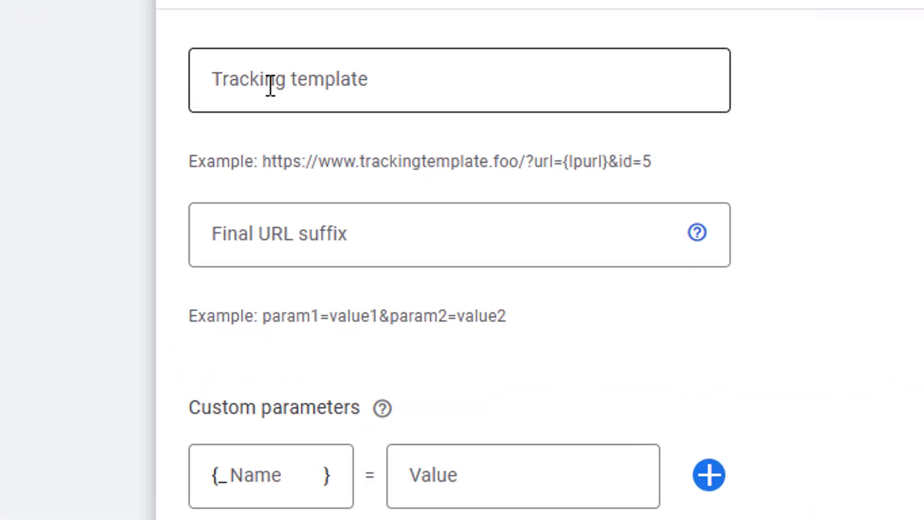
click(244, 278)
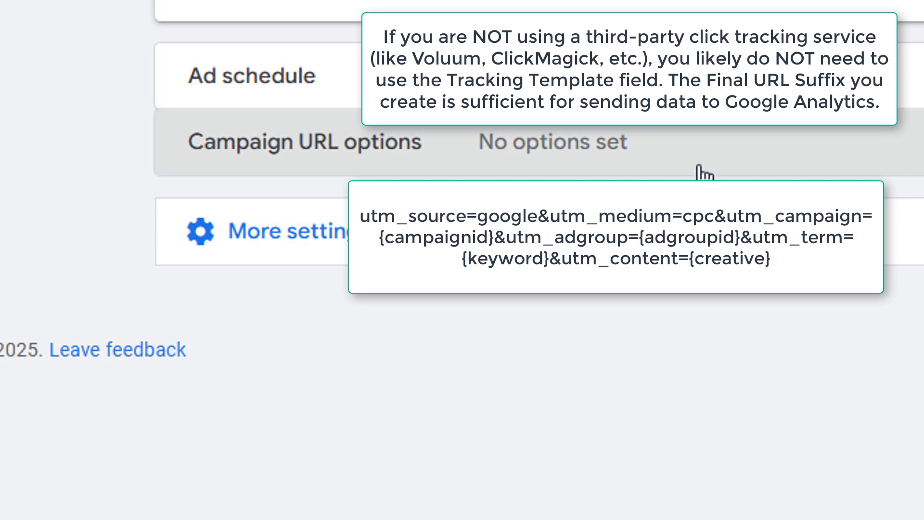
View the campaign's page feeds setting and continue to the AI Max stage
click(922, 245)
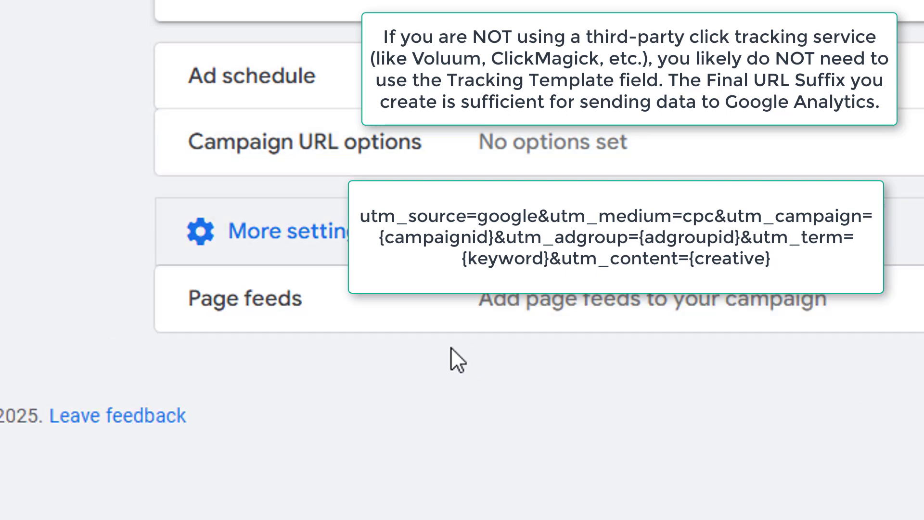
click(578, 313)
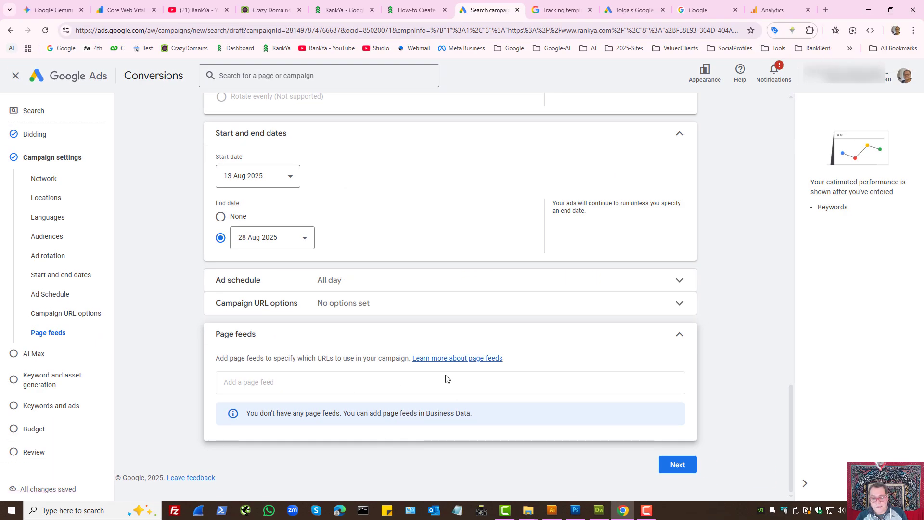
drag(280, 413, 426, 413)
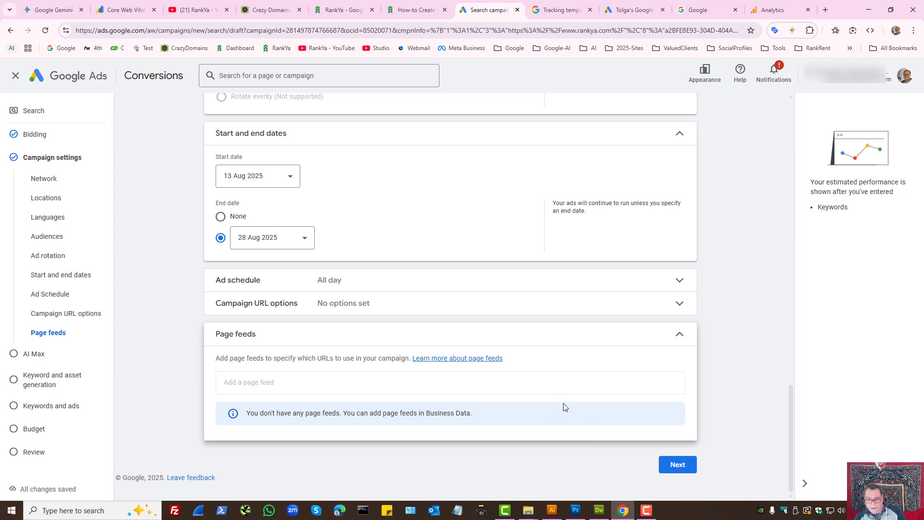
click(675, 472)
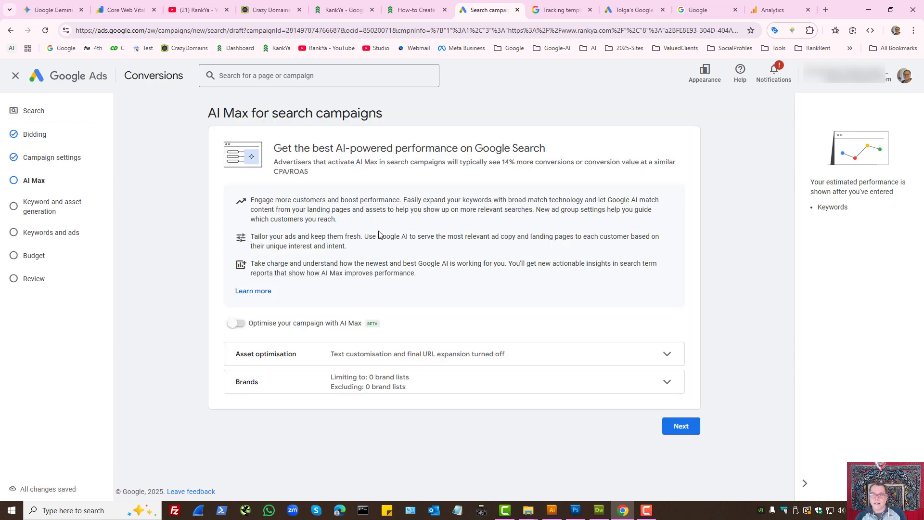
Read the AI Max for search campaigns overview and view the Google-AI bookmarks folder
drag(211, 114, 250, 116)
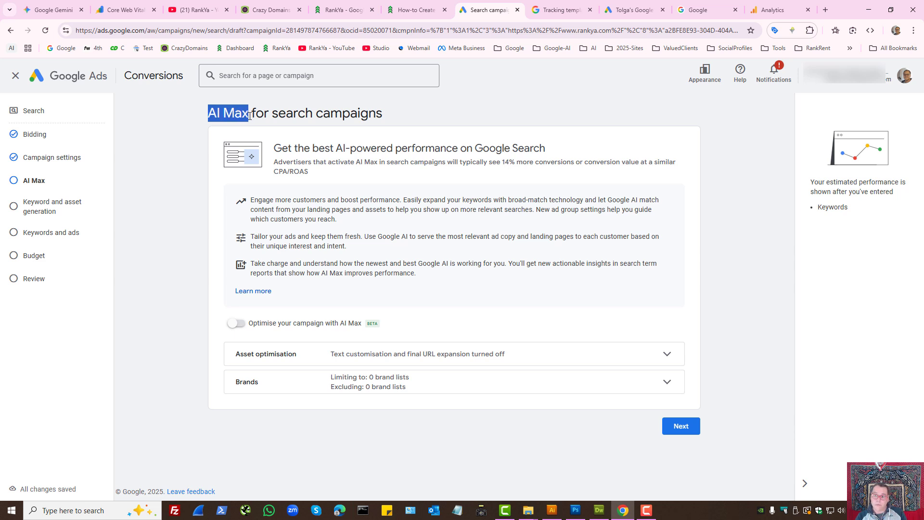
click(547, 49)
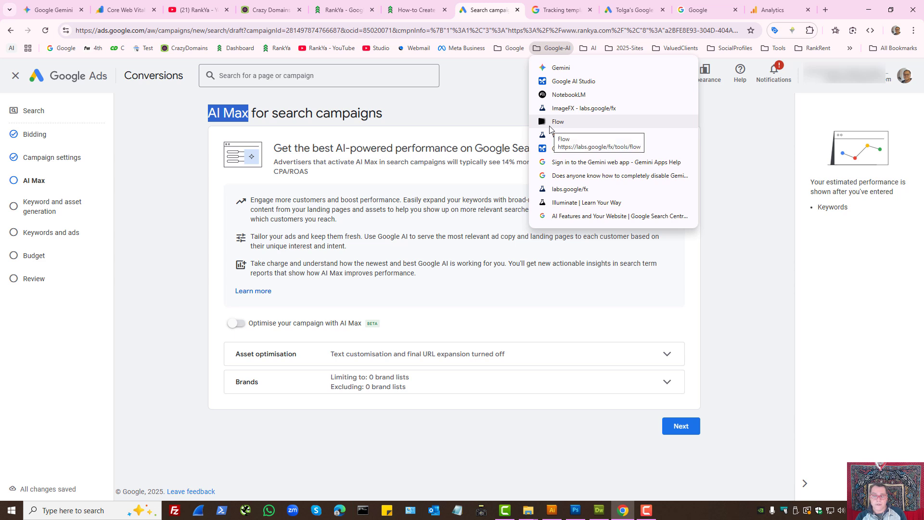
click(459, 102)
click(458, 102)
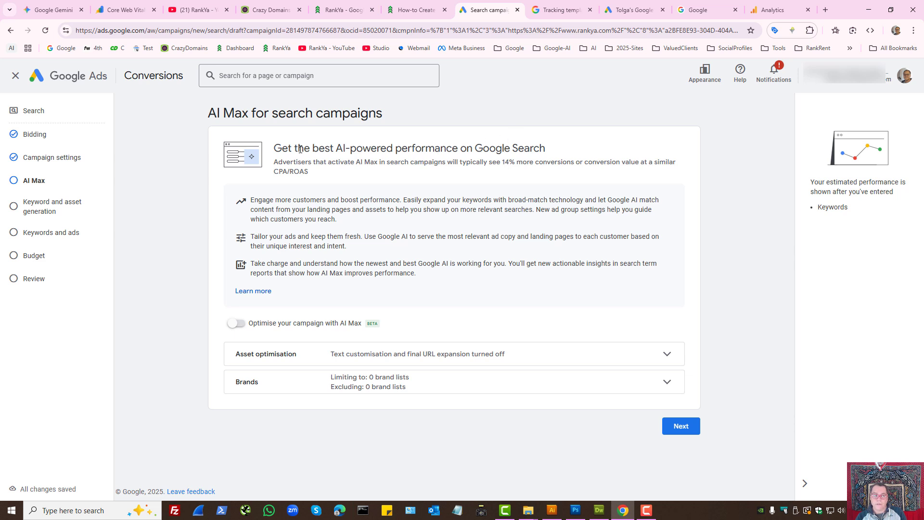
drag(274, 148, 399, 153)
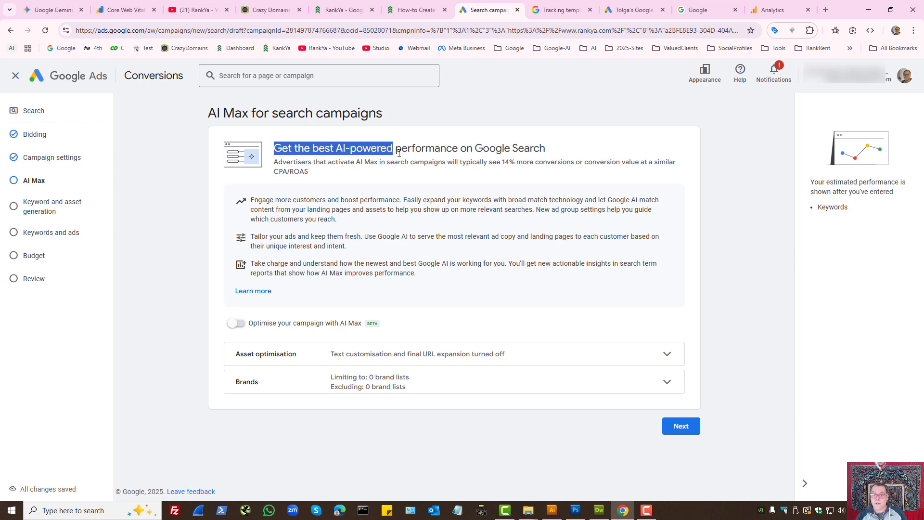
Turn on AI Max to view its asset optimisation options, and turn it off again for this campaign
click(236, 323)
scroll(399, 320, down, 2)
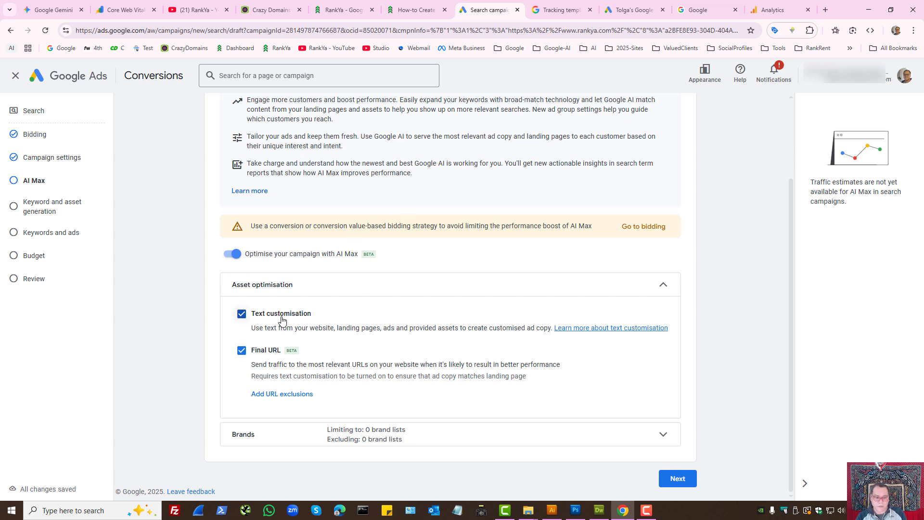
click(234, 255)
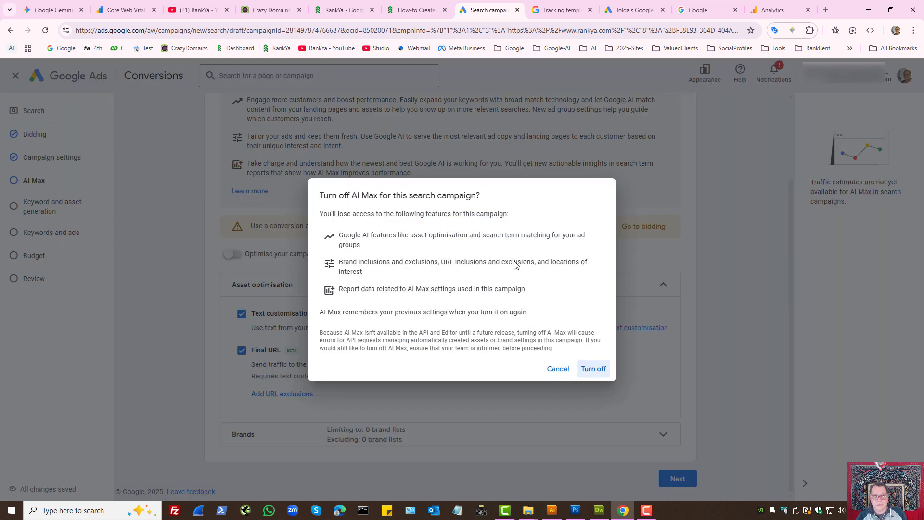
click(592, 369)
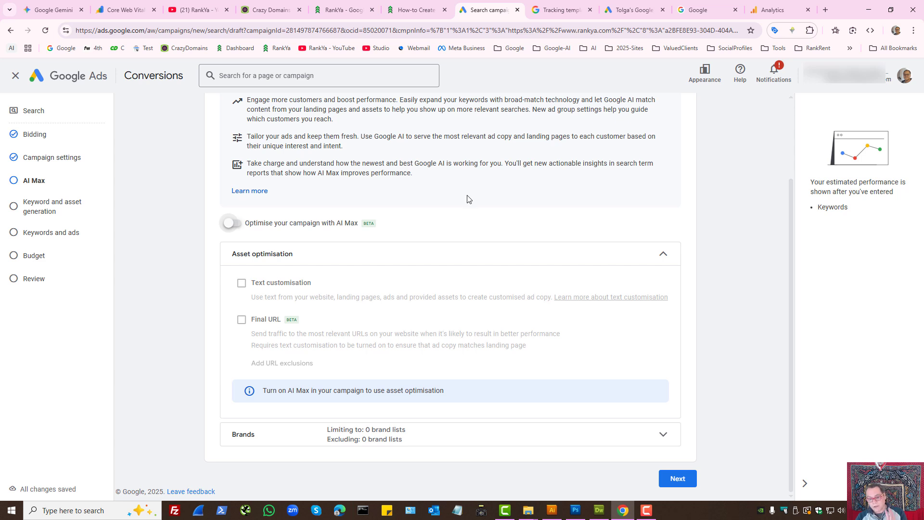
Open the Brands settings and review the brand inclusions, brand exclusions and asset optimisation options
click(374, 432)
scroll(447, 387, down, 3)
scroll(448, 388, down, 2)
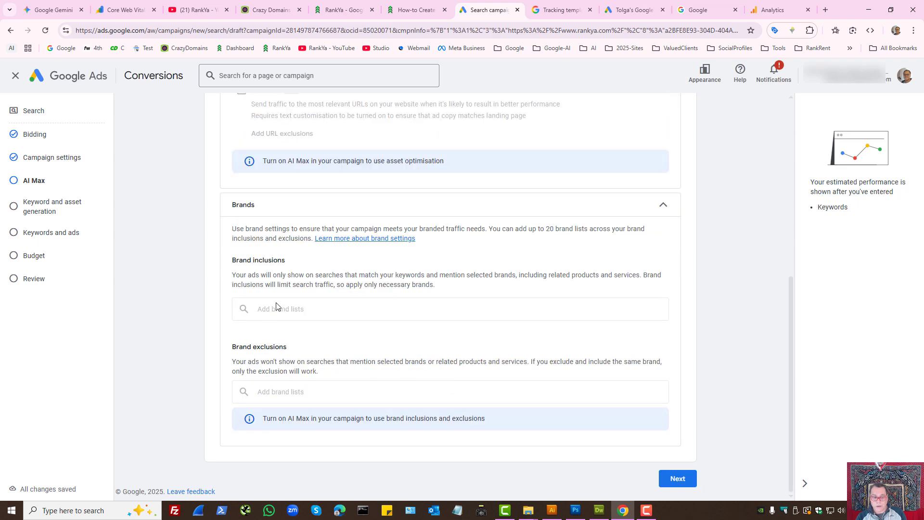
scroll(356, 287, up, 3)
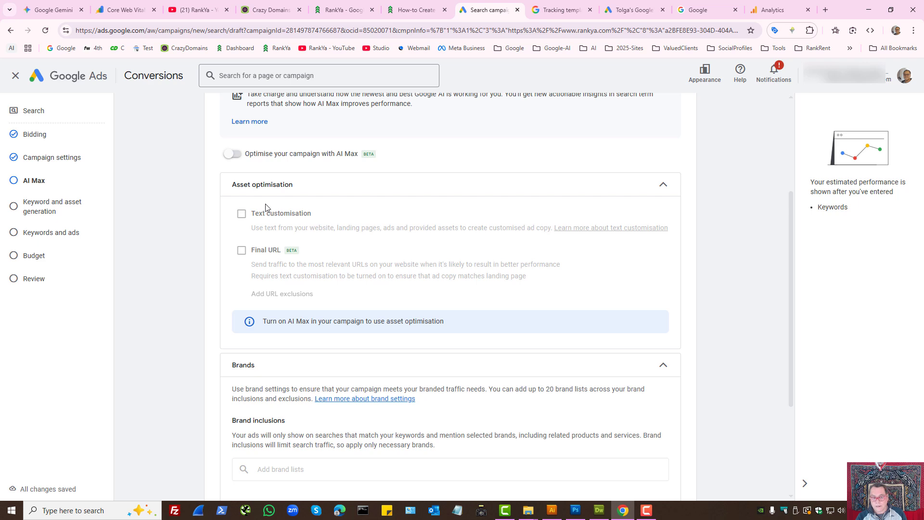
Review the AI Max overview with its help article, and look over the asset optimisation and Brands options
scroll(363, 232, up, 3)
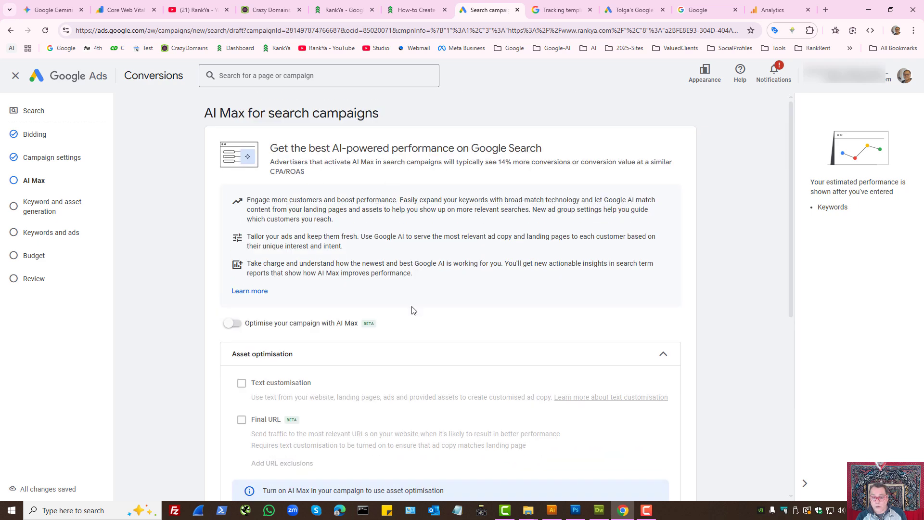
scroll(413, 309, down, 4)
scroll(412, 310, up, 4)
click(244, 292)
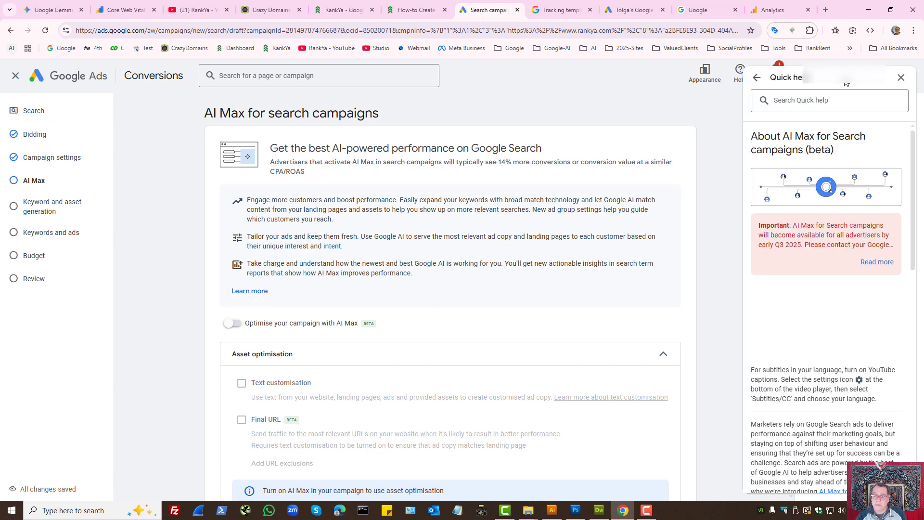
click(901, 78)
scroll(406, 255, down, 3)
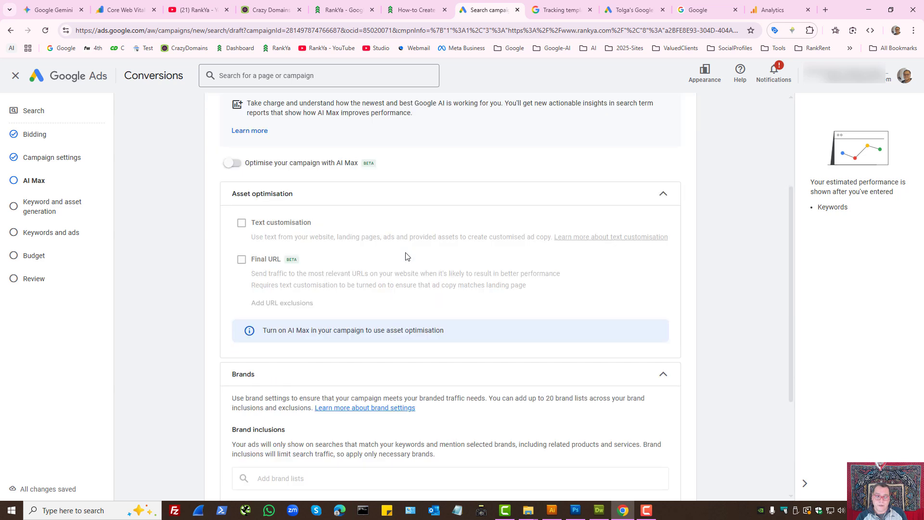
scroll(458, 256, up, 3)
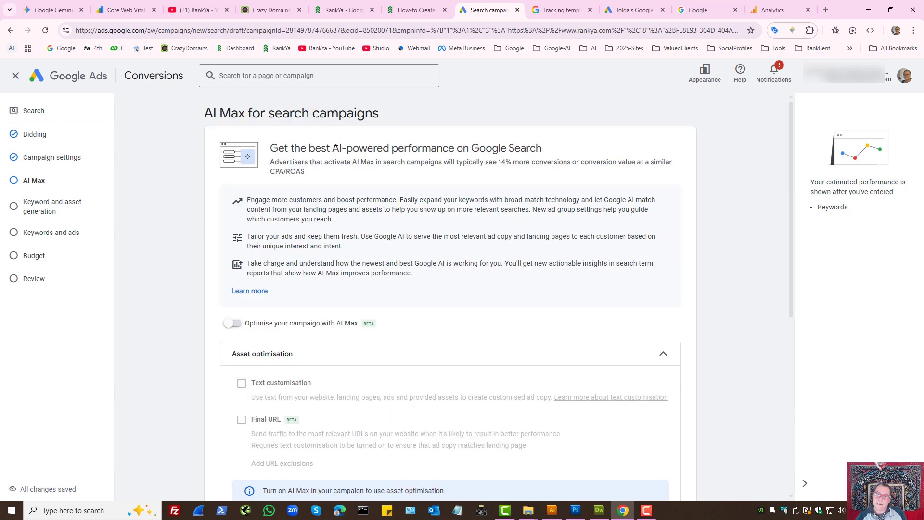
drag(336, 149, 388, 147)
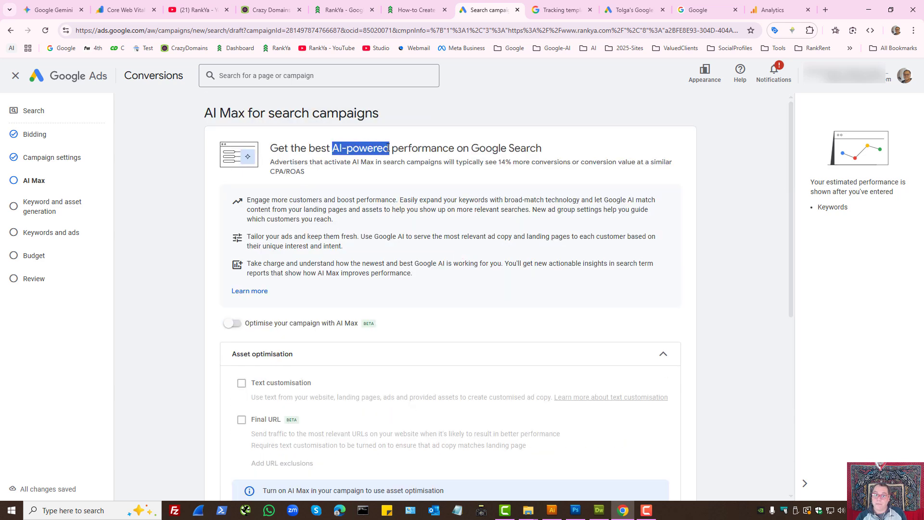
click(418, 147)
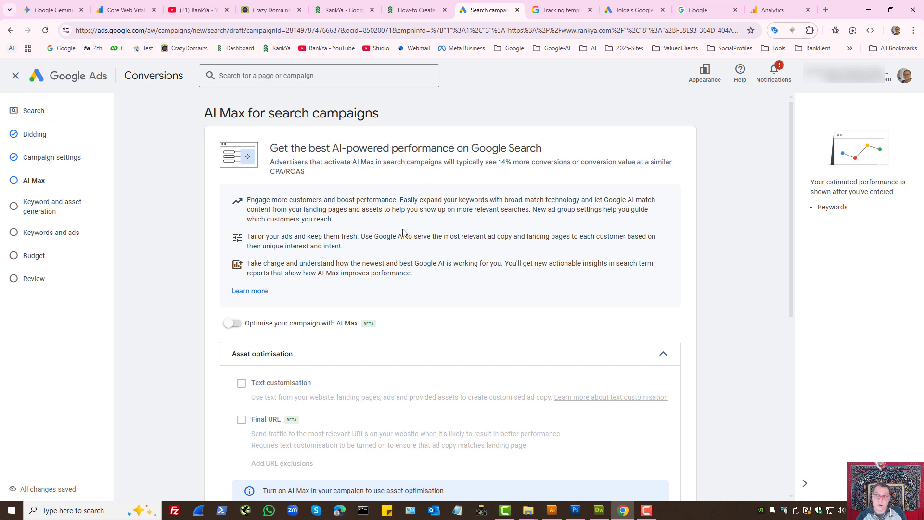
scroll(404, 233, down, 6)
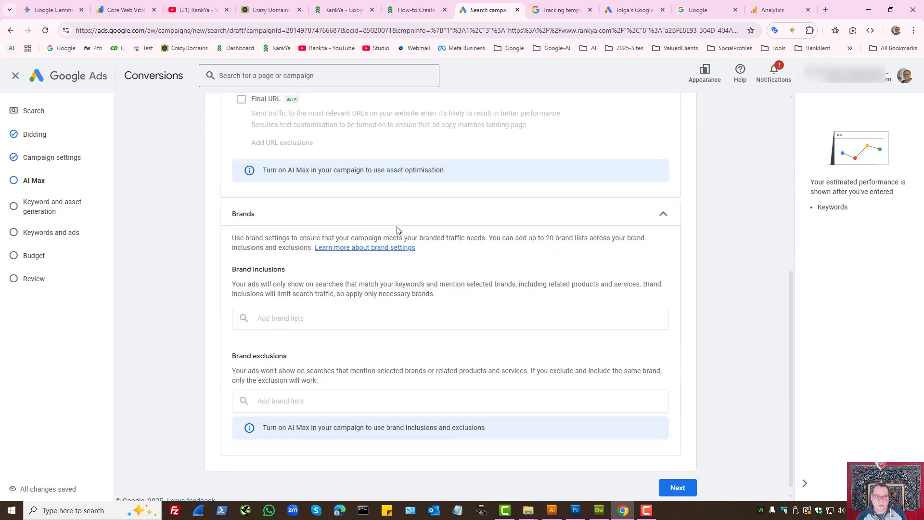
scroll(398, 233, up, 3)
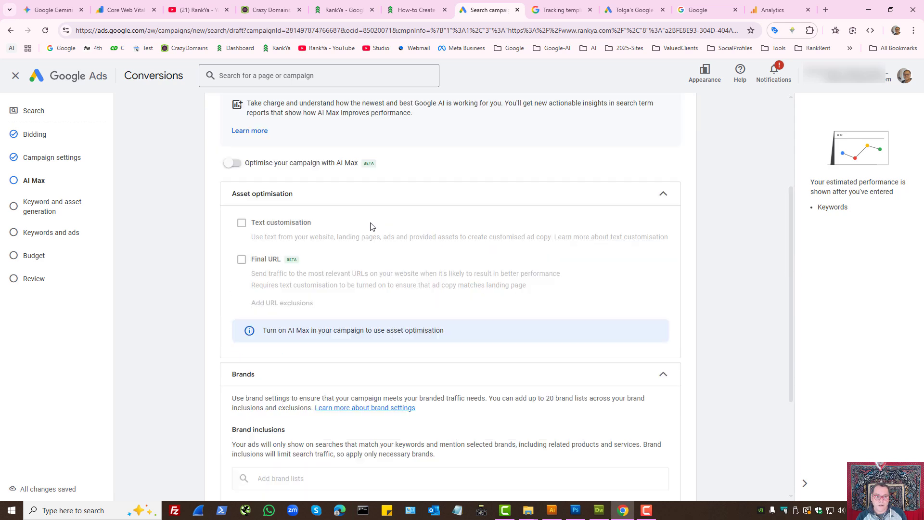
Turn on AI Max, set the campaign's bidding focus to Conversions, and return to the AI Max settings
click(232, 164)
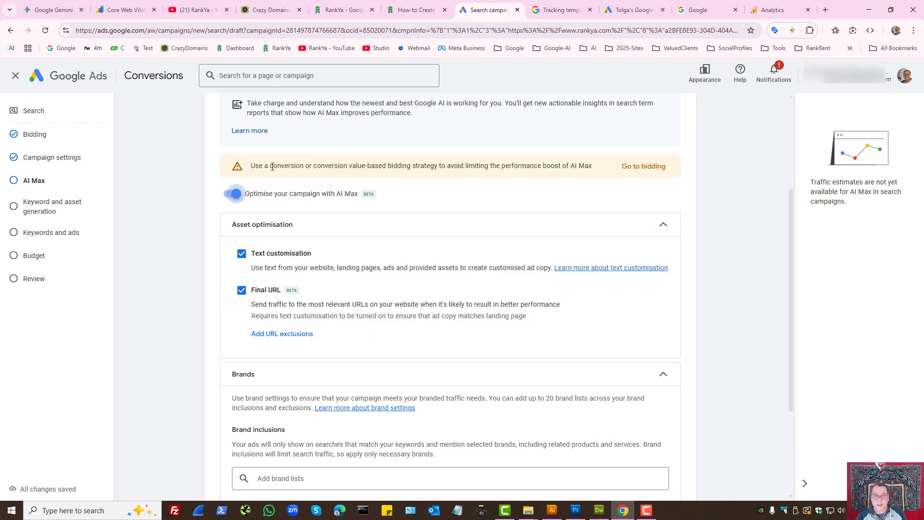
drag(272, 167, 438, 166)
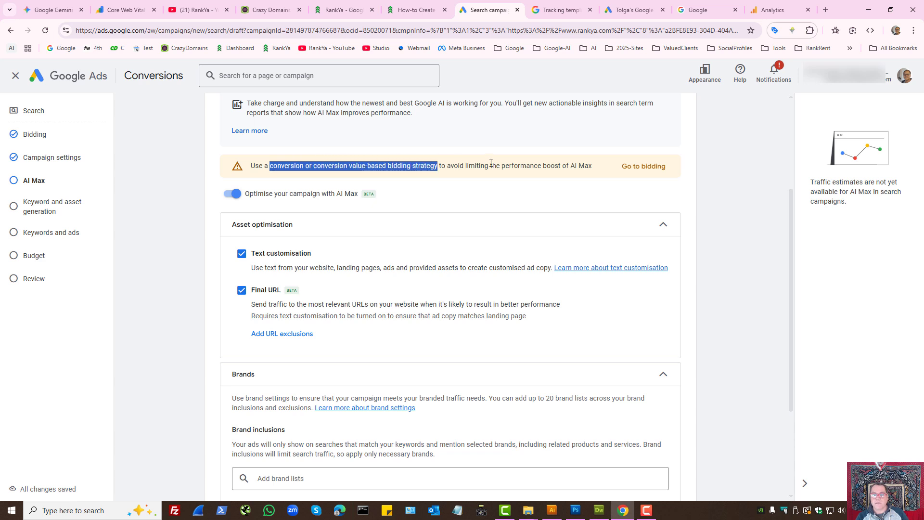
click(636, 167)
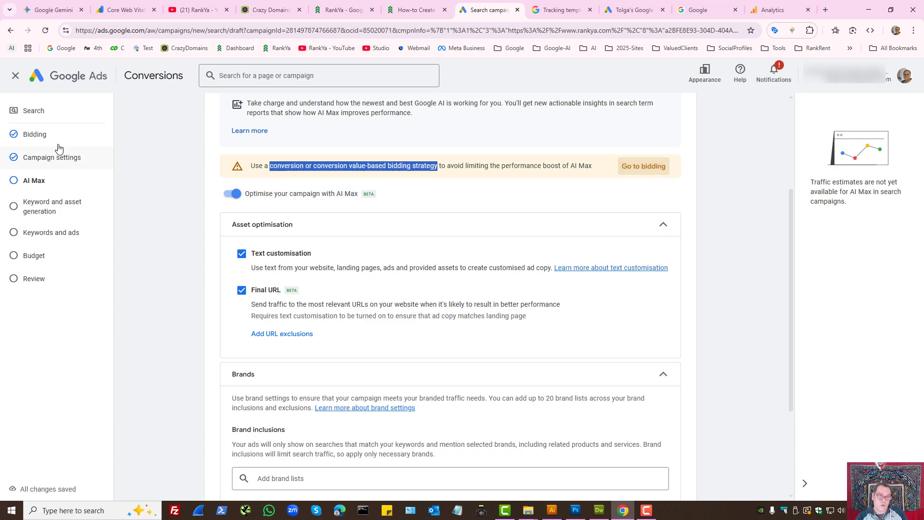
click(256, 186)
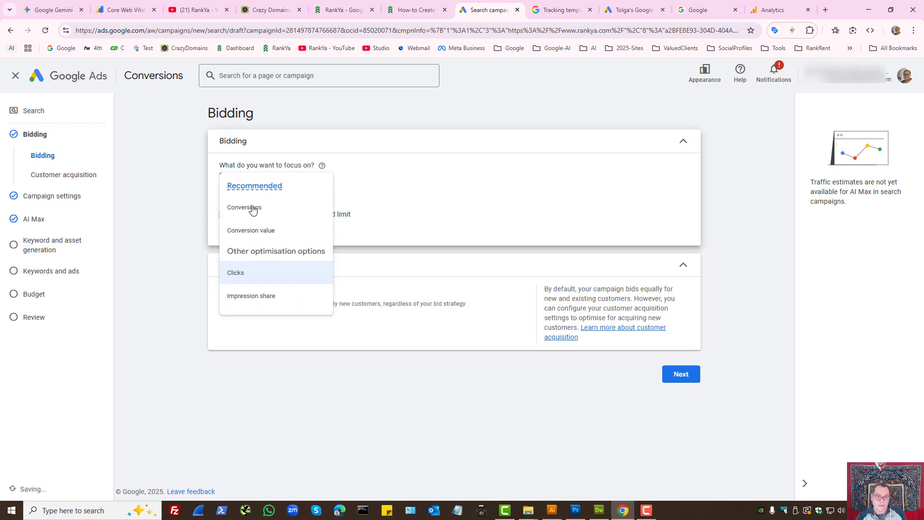
click(252, 209)
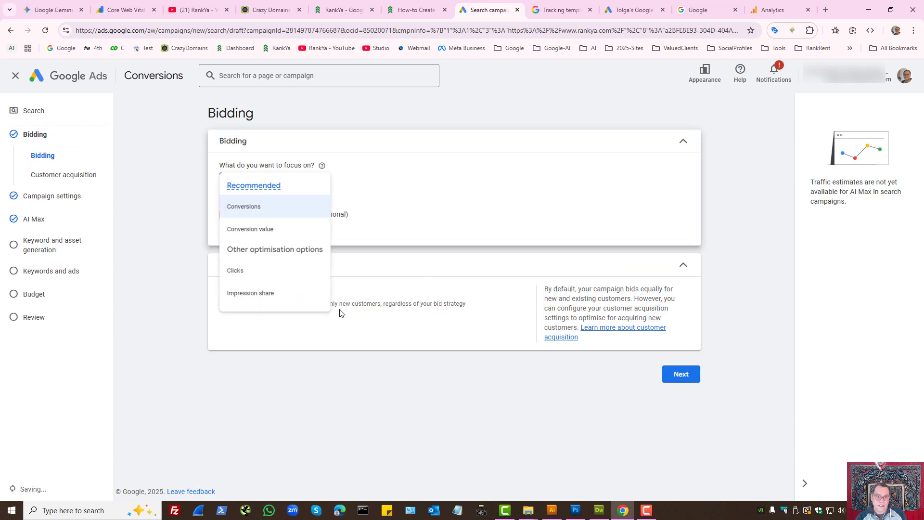
click(29, 223)
scroll(262, 191, down, 3)
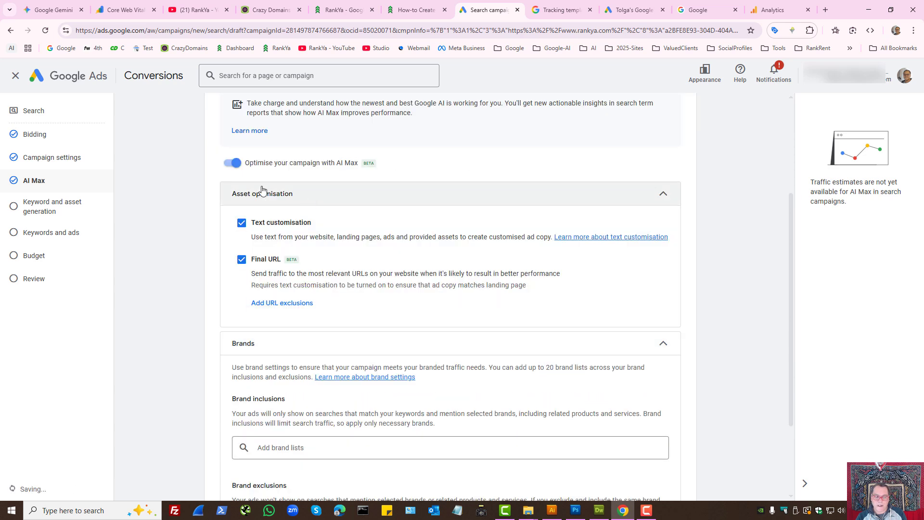
Set the campaign's bidding focus back to Clicks
click(52, 138)
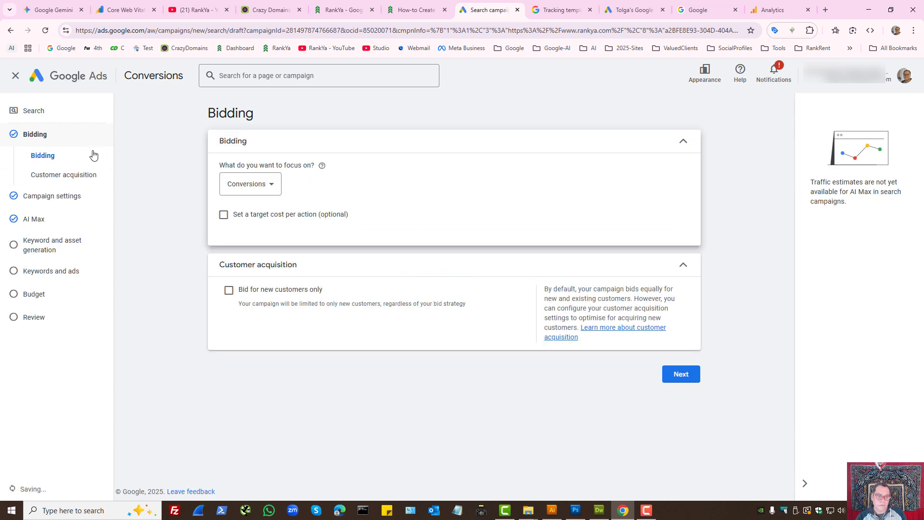
click(270, 187)
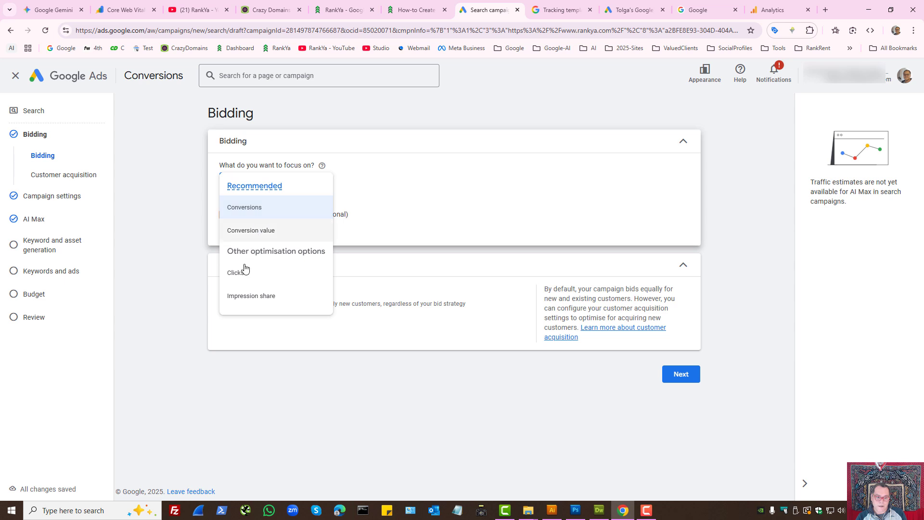
click(316, 268)
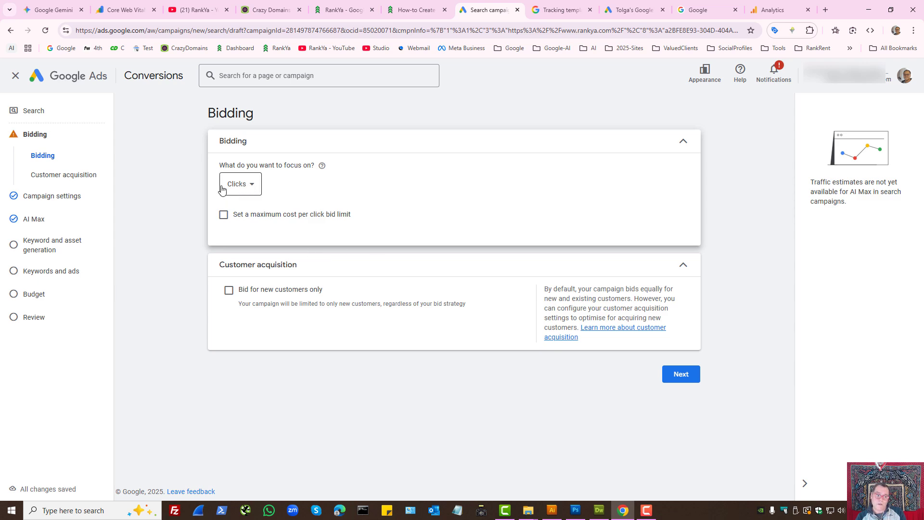
Return to the AI Max stage and turn off AI Max for this search campaign
click(68, 219)
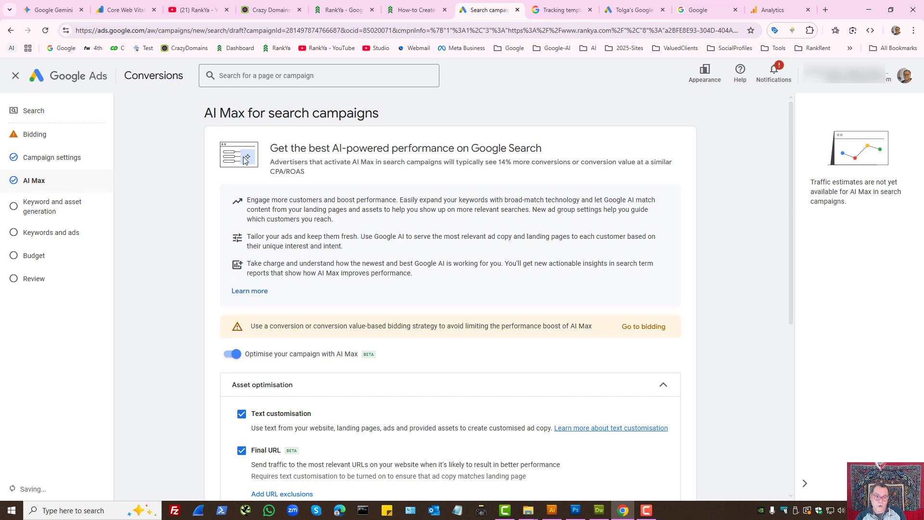
scroll(345, 281, down, 3)
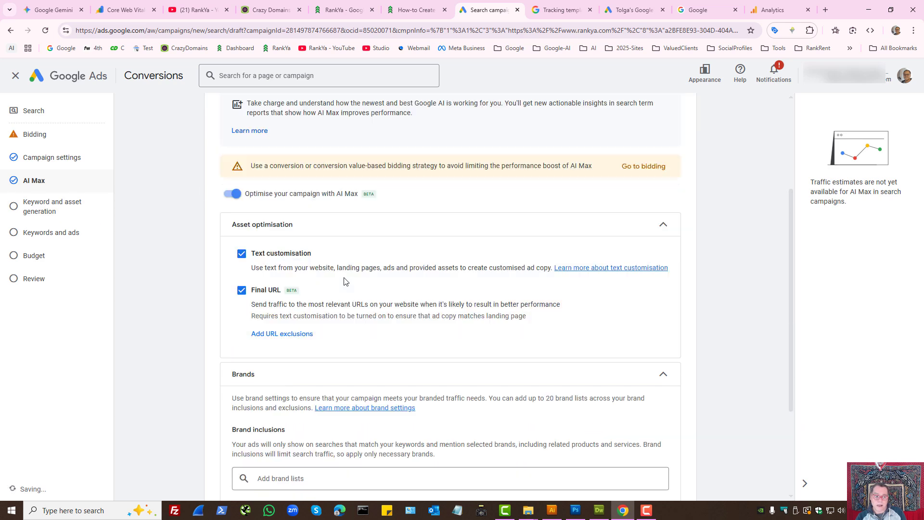
click(236, 194)
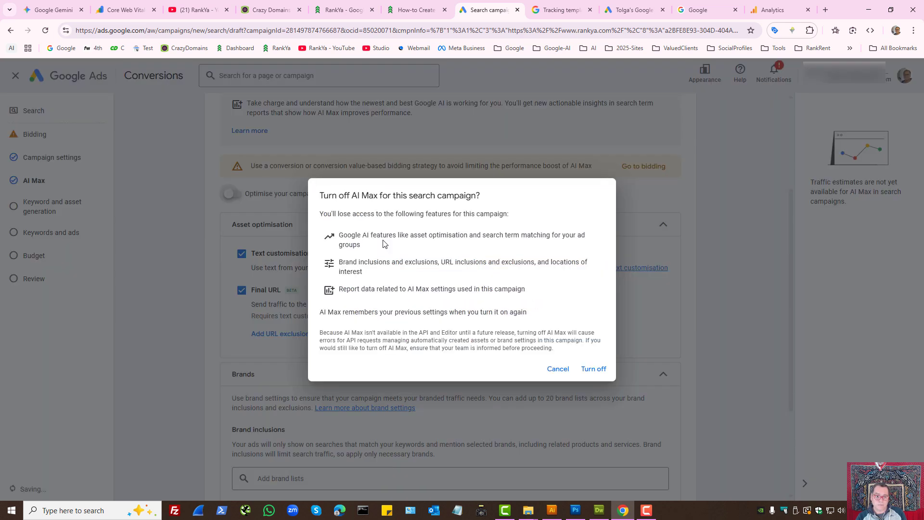
click(593, 370)
Read the Brands section's guidance on brand lists, brand inclusions and brand exclusions
scroll(396, 353, down, 3)
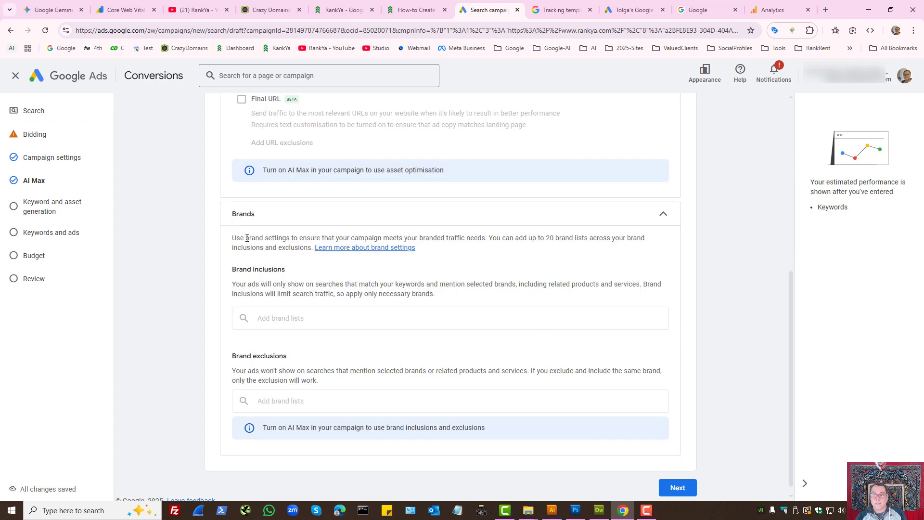
drag(244, 236, 317, 238)
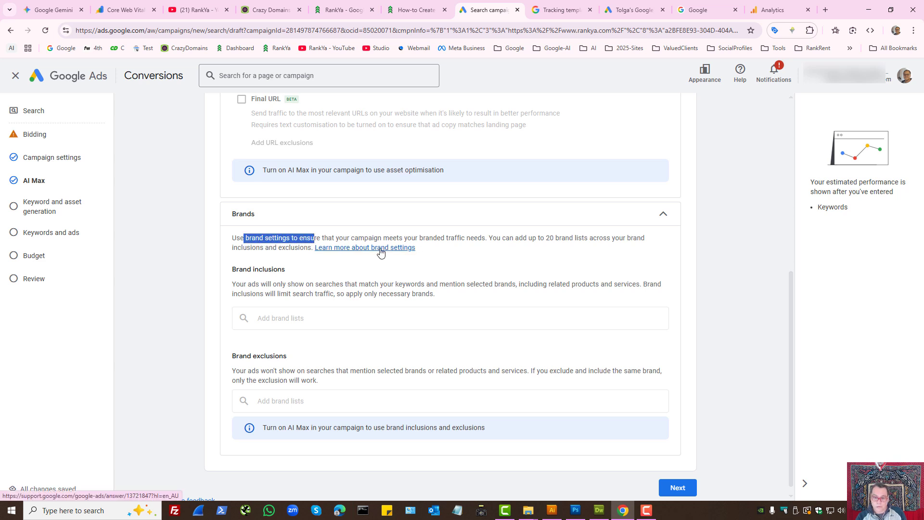
drag(518, 238, 590, 239)
click(547, 252)
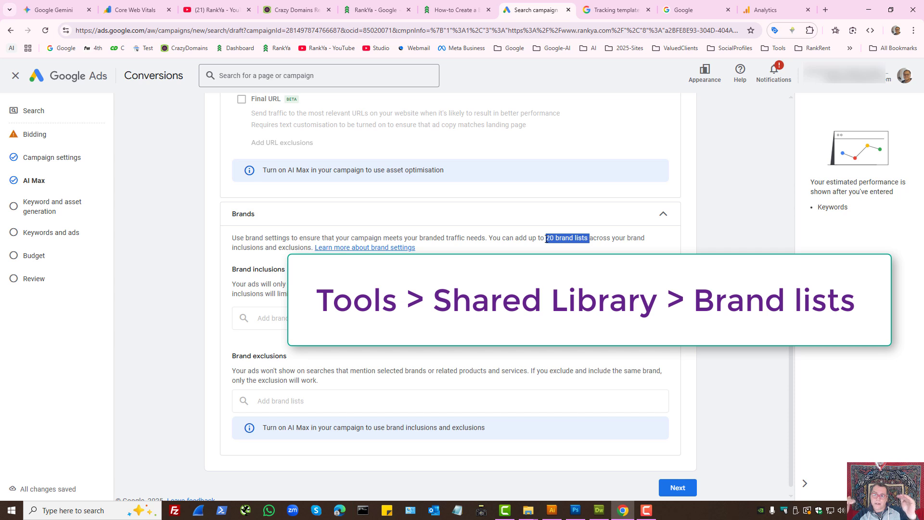
drag(254, 267, 291, 272)
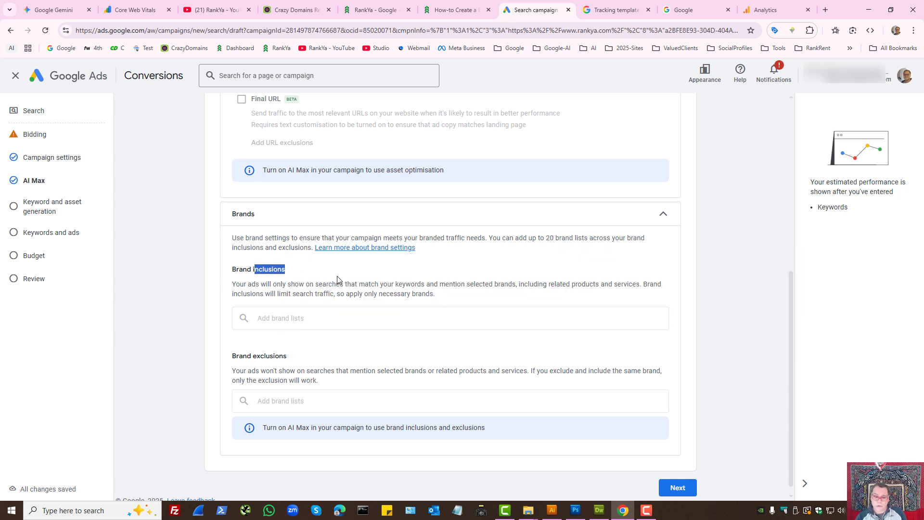
click(407, 324)
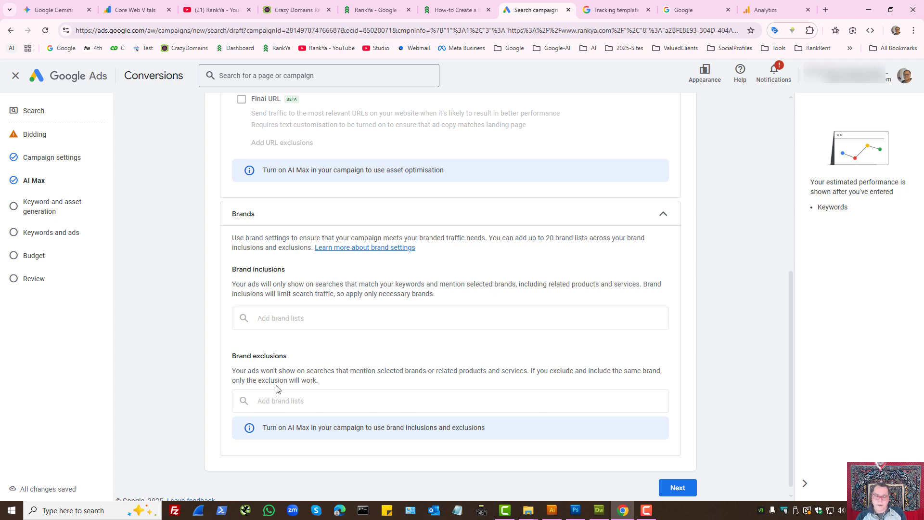
click(686, 488)
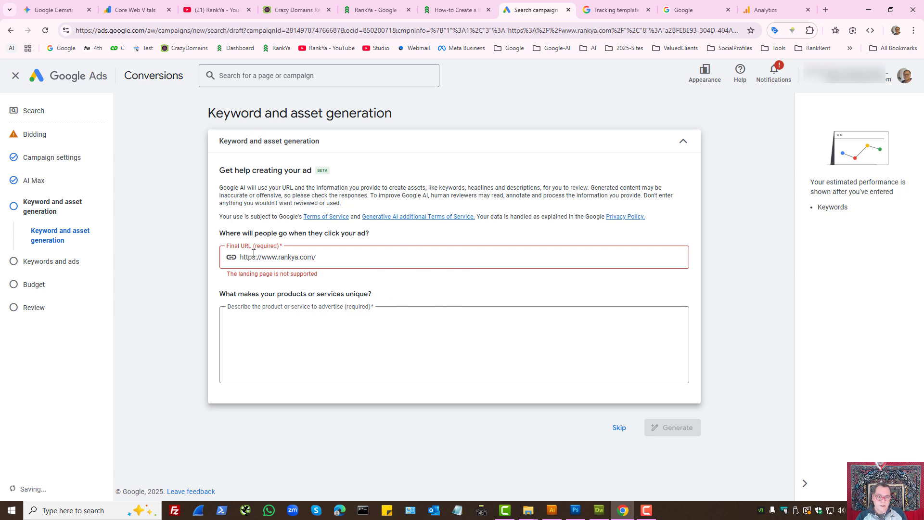
drag(242, 233, 371, 235)
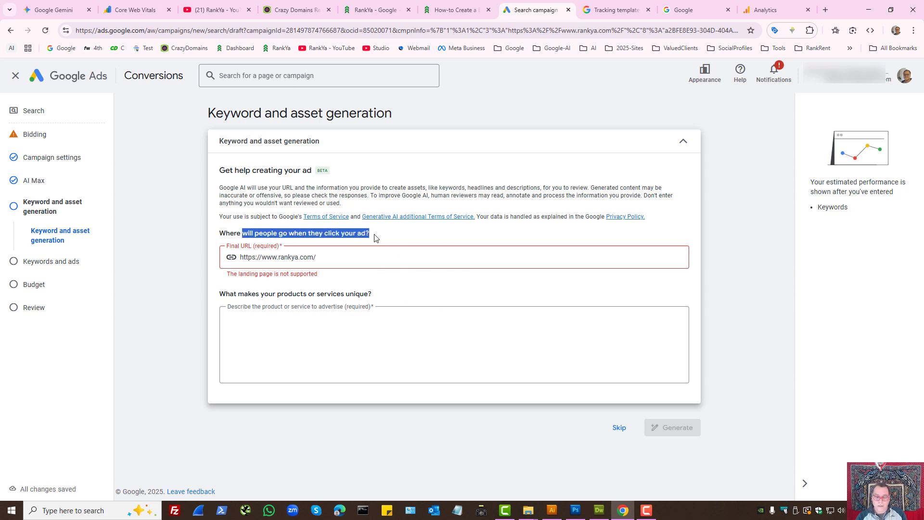
click(321, 235)
drag(305, 235, 404, 258)
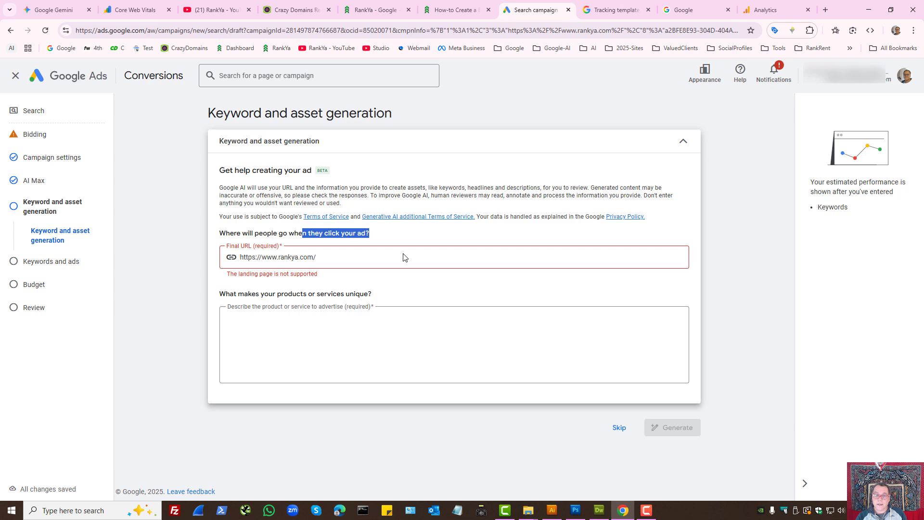
click(331, 258)
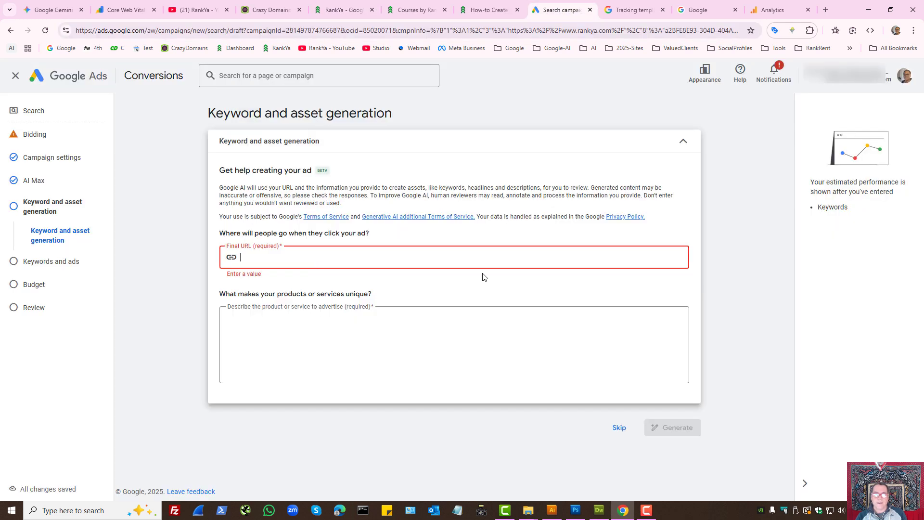
text(https://www.rankya.com/)
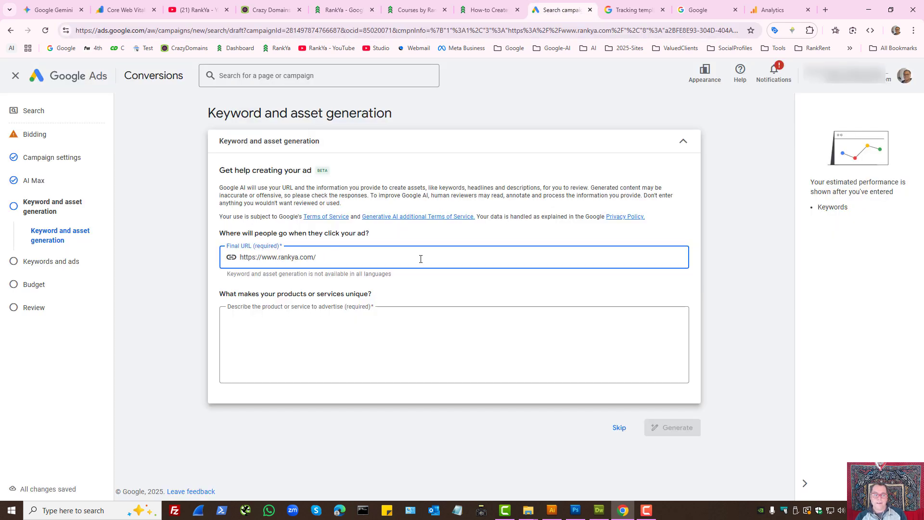
click(357, 6)
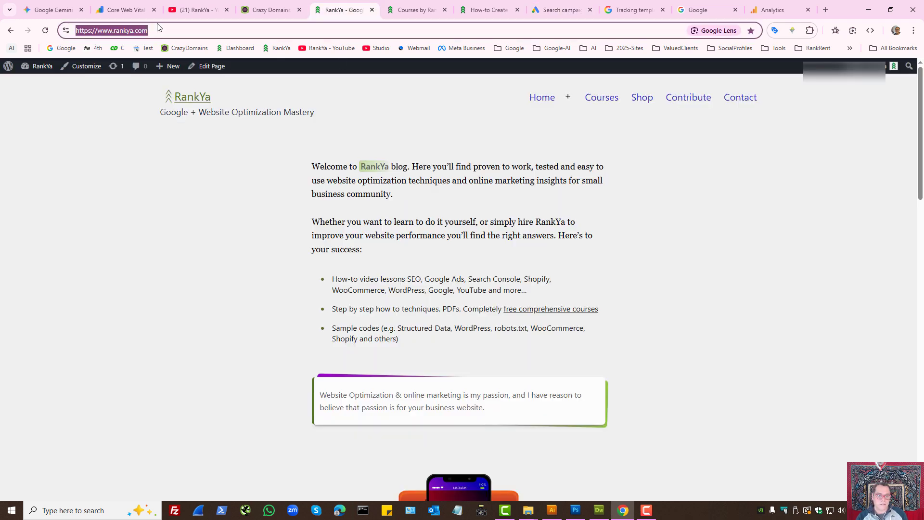
click(172, 31)
text(/robots.txt)
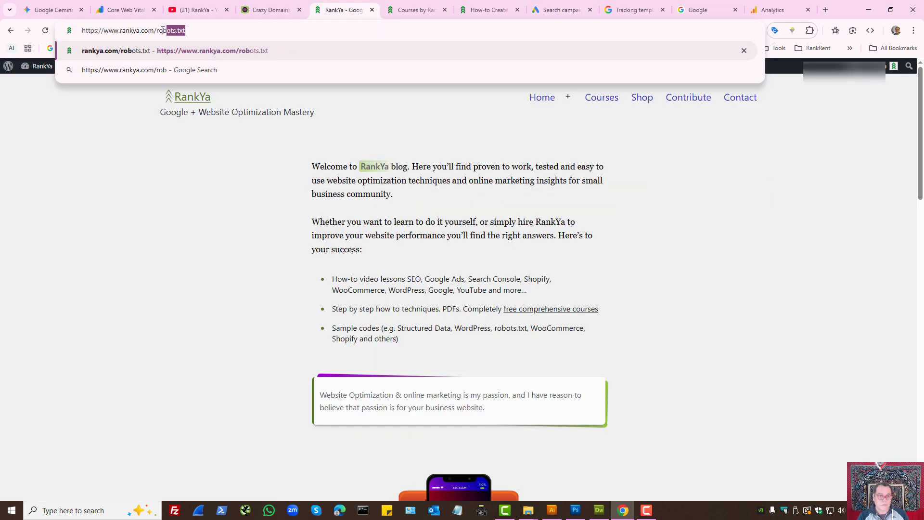
key(Return)
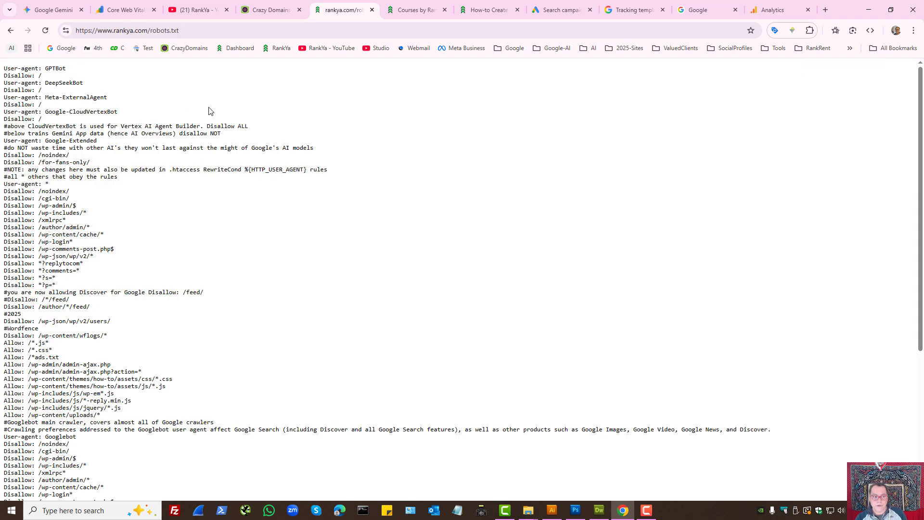
click(373, 10)
click(484, 9)
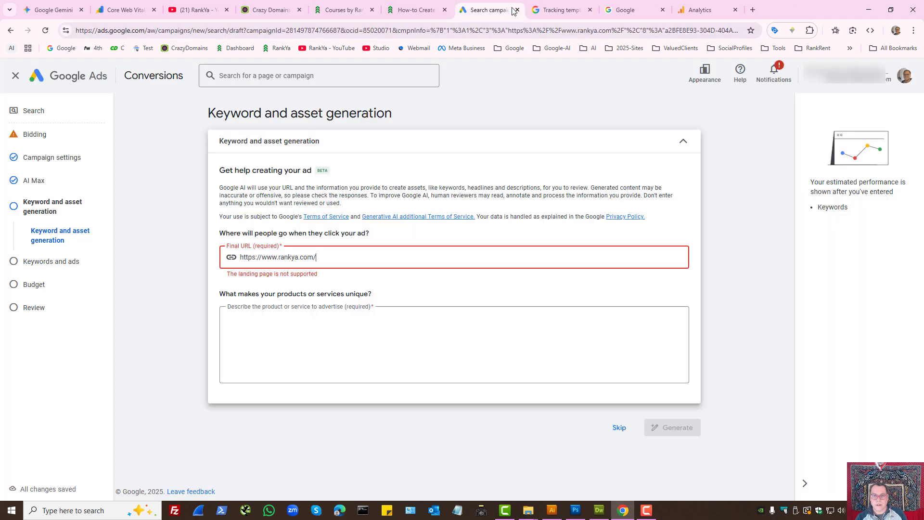
triple_click(294, 259)
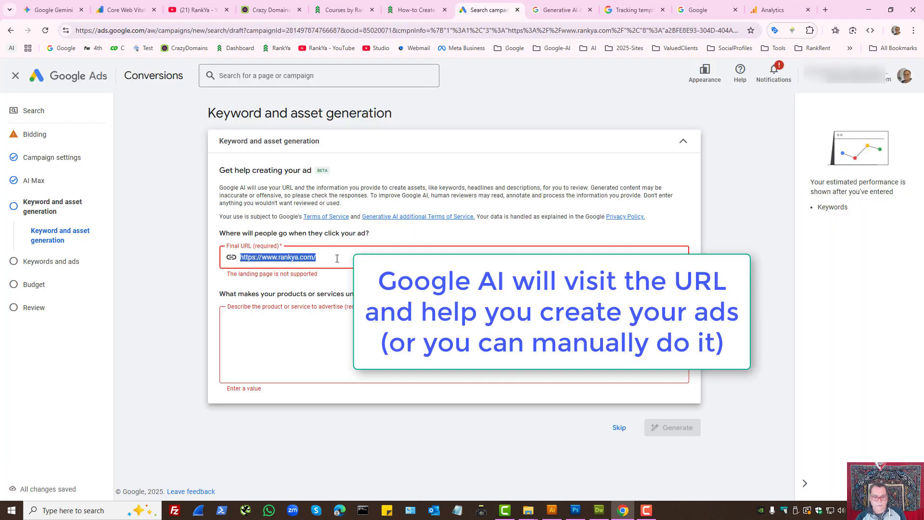
click(343, 258)
triple_click(267, 257)
click(328, 256)
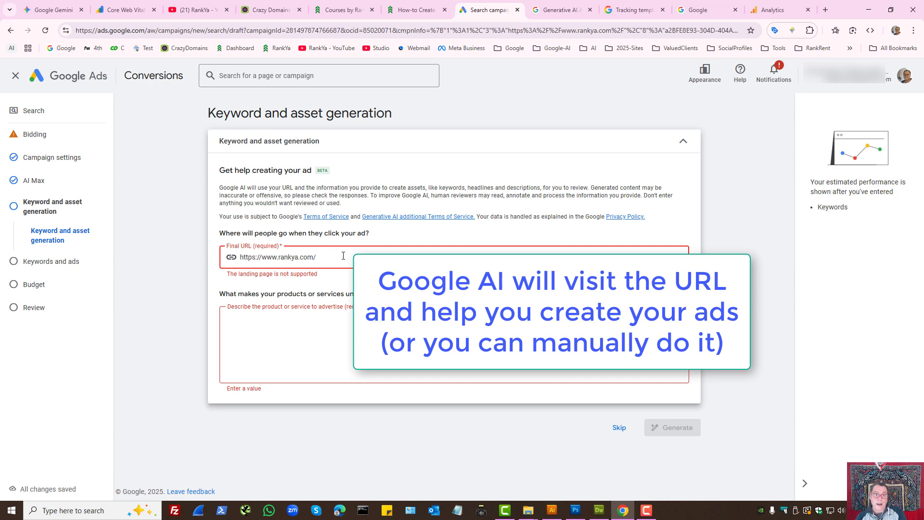
Go from the RankYa Courses page to the site's home page, check its web address and return to the campaign draft
click(345, 10)
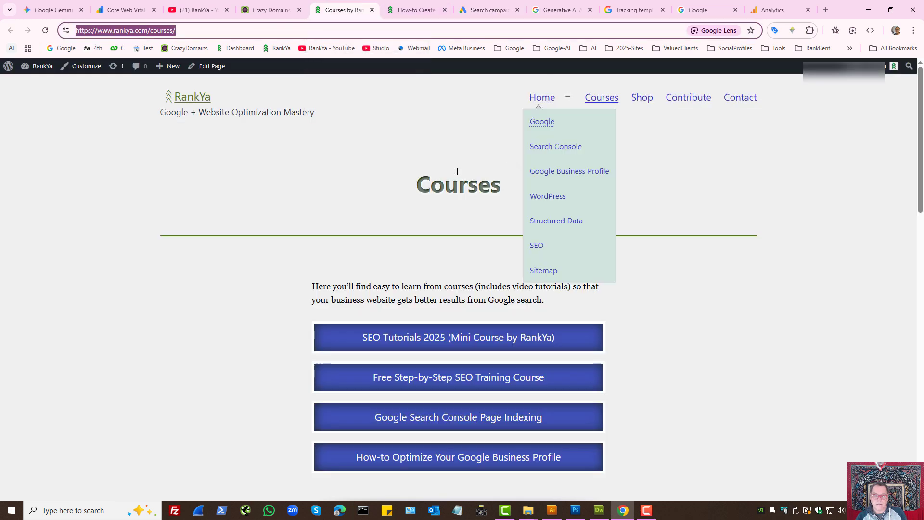
drag(380, 184, 518, 181)
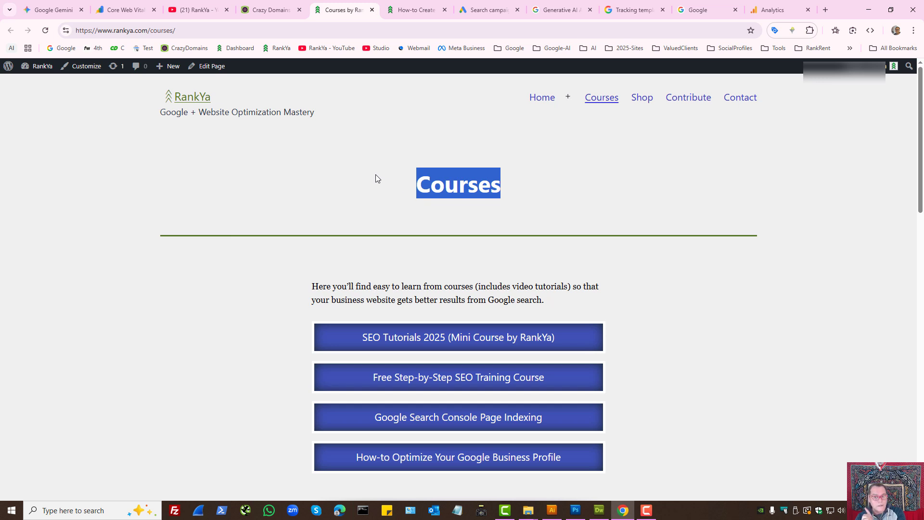
click(198, 103)
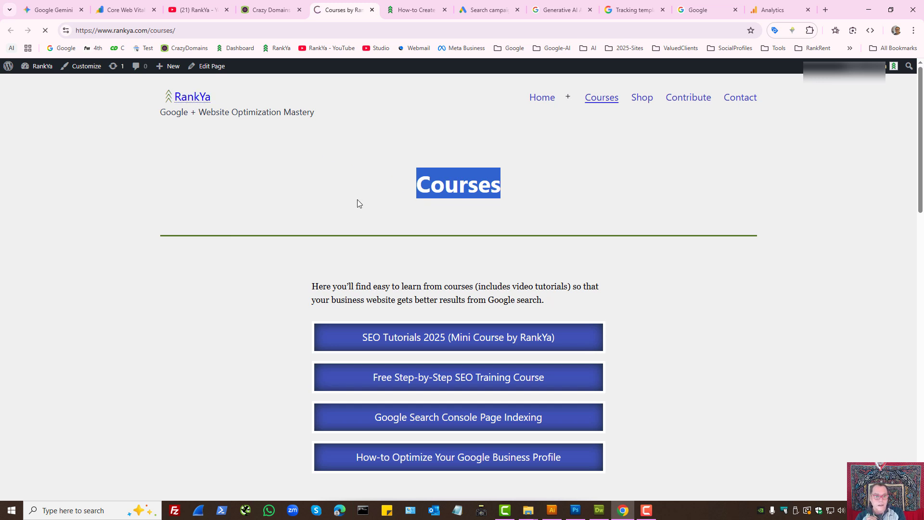
click(139, 31)
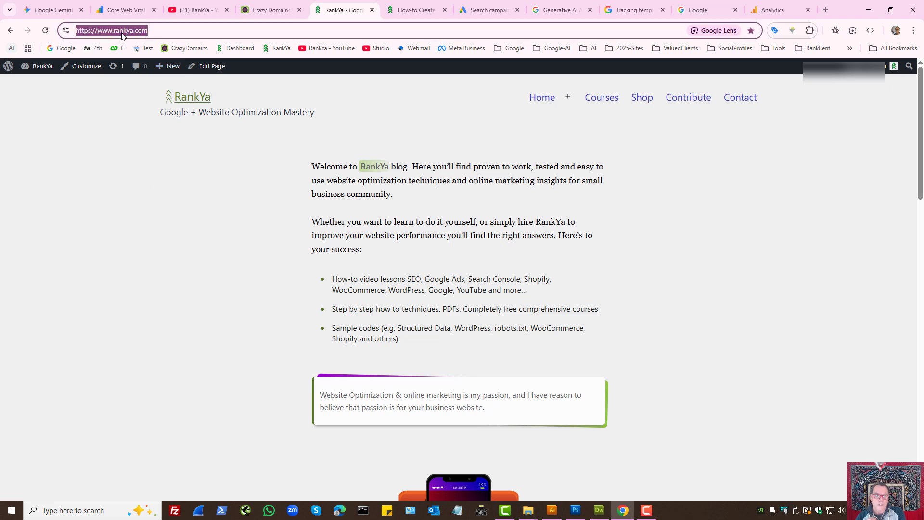
right_click(123, 32)
click(150, 123)
click(472, 135)
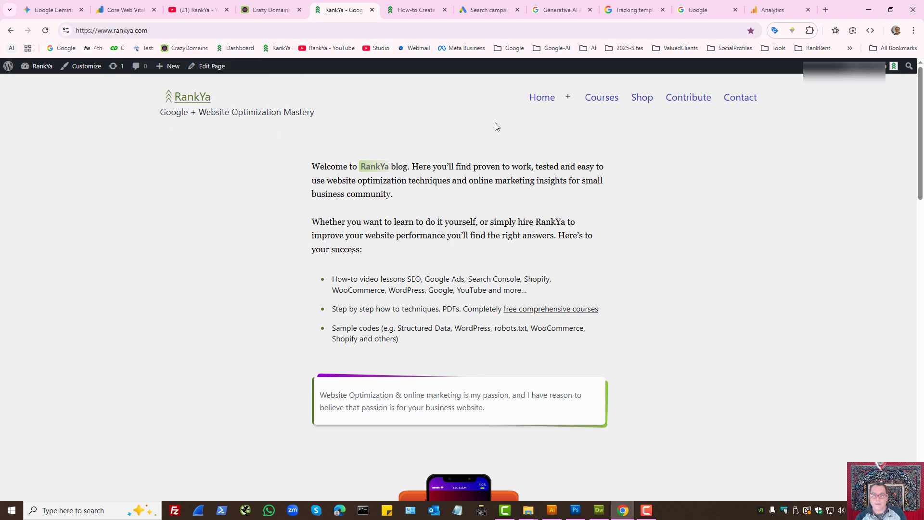
click(522, 10)
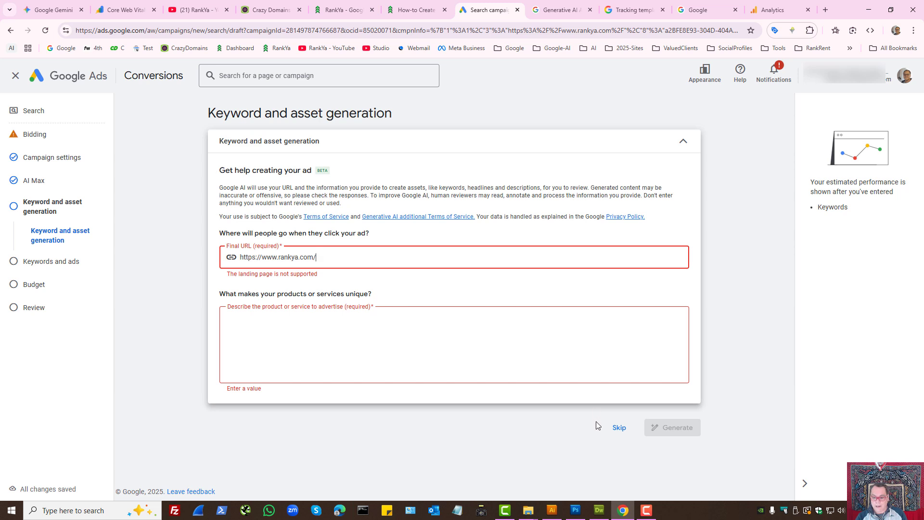
Describe the product or service to advertise as "I'm a wordpress optimization specialist"
click(266, 348)
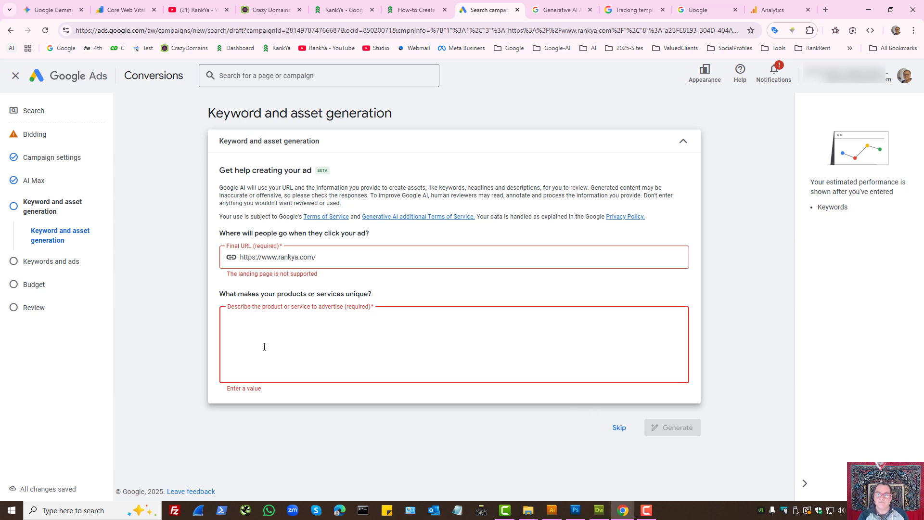
text(I'm a wordpress pecia)
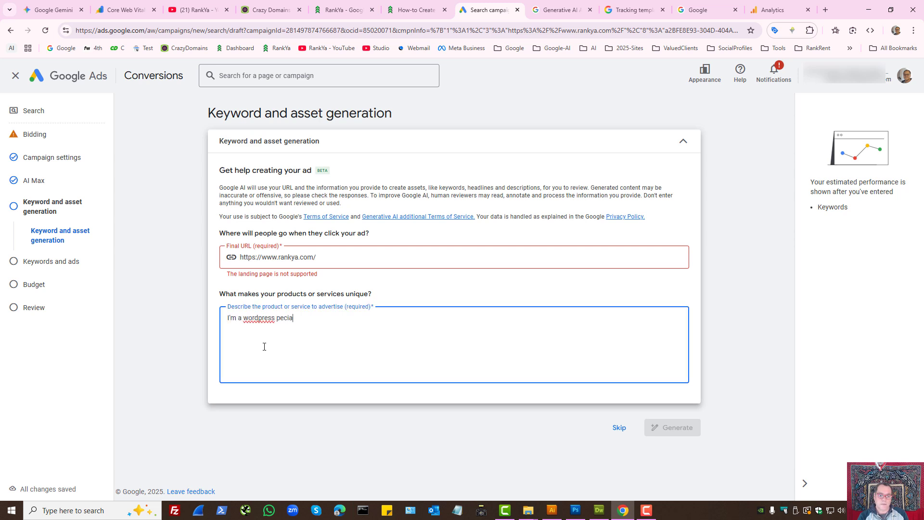
key(BackSpace)
key(BackSpace)
key(BackSpace)
key(BackSpace)
key(BackSpace)
text(optimization specialist)
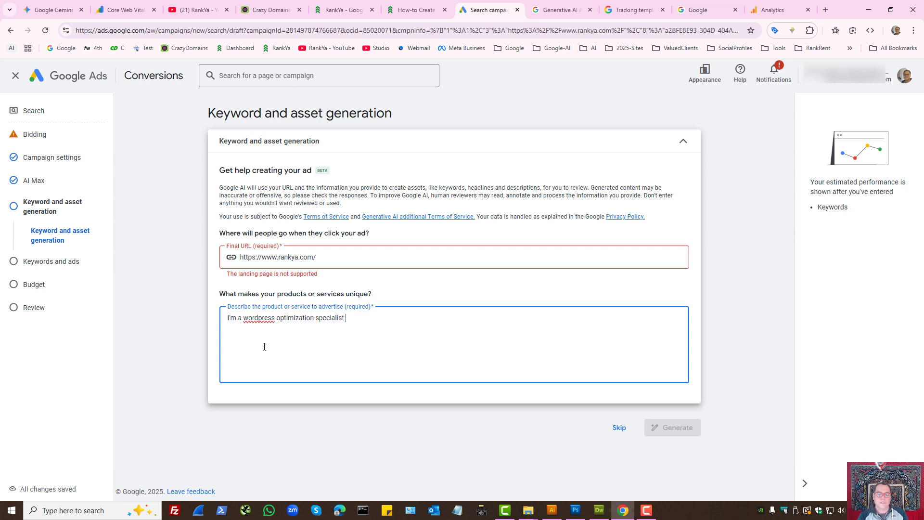
text(h)
key(BackSpace)
key(BackSpace)
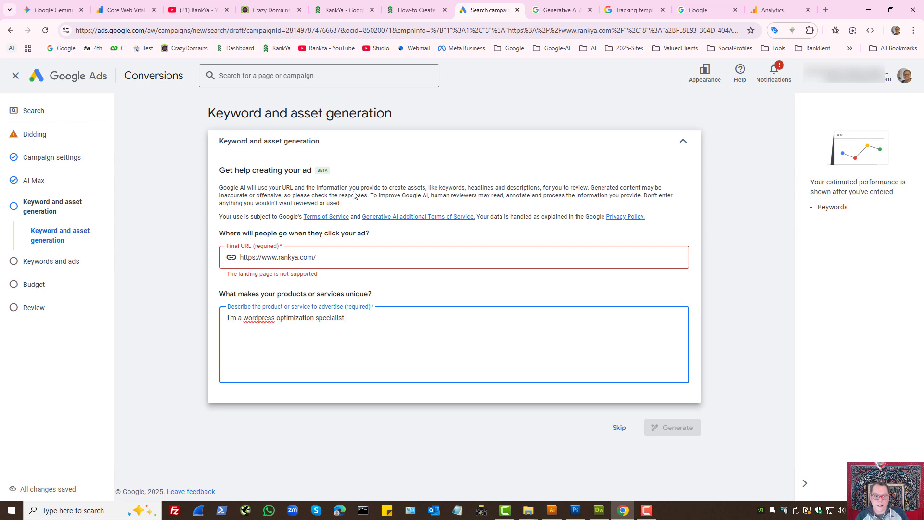
Skip keyword and asset generation to reach Keywords and ads, and close the AI chat there
click(618, 428)
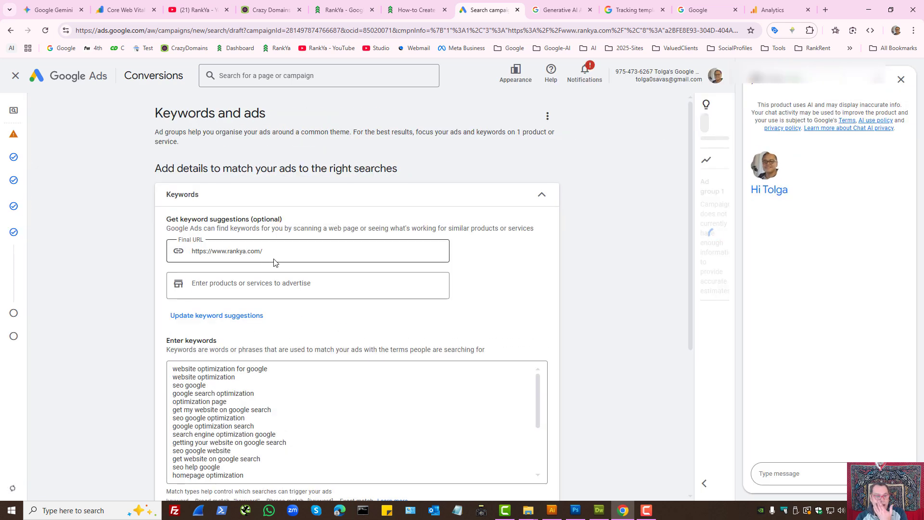
triple_click(229, 250)
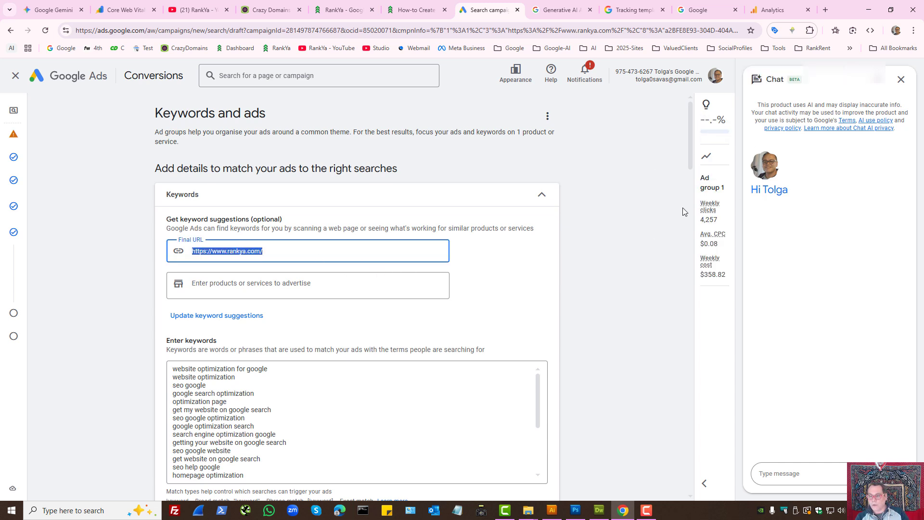
click(901, 80)
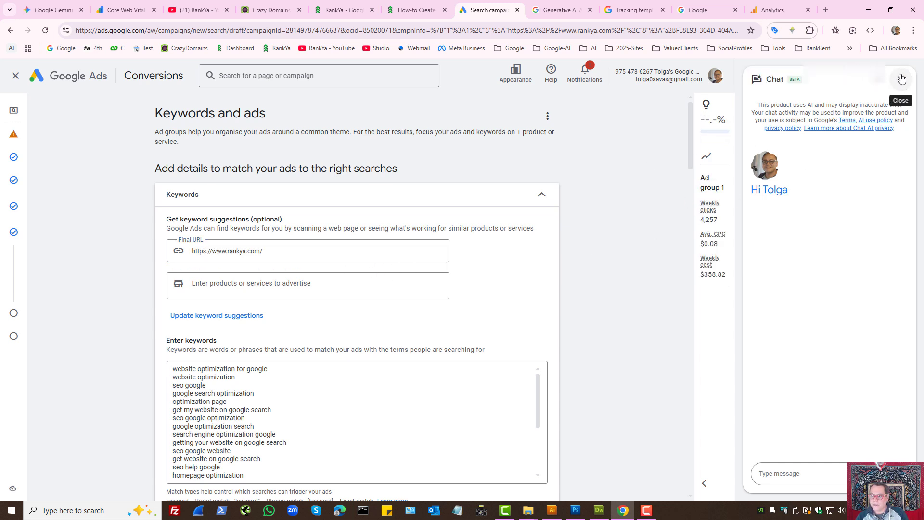
click(901, 78)
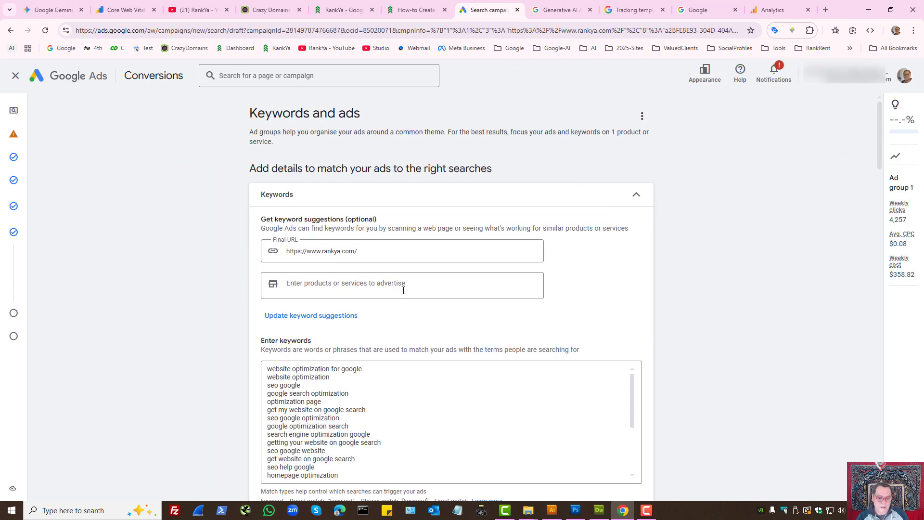
Add Web Development as a service to advertise and try updating the keyword suggestions, declining to replace the current keywords
triple_click(305, 252)
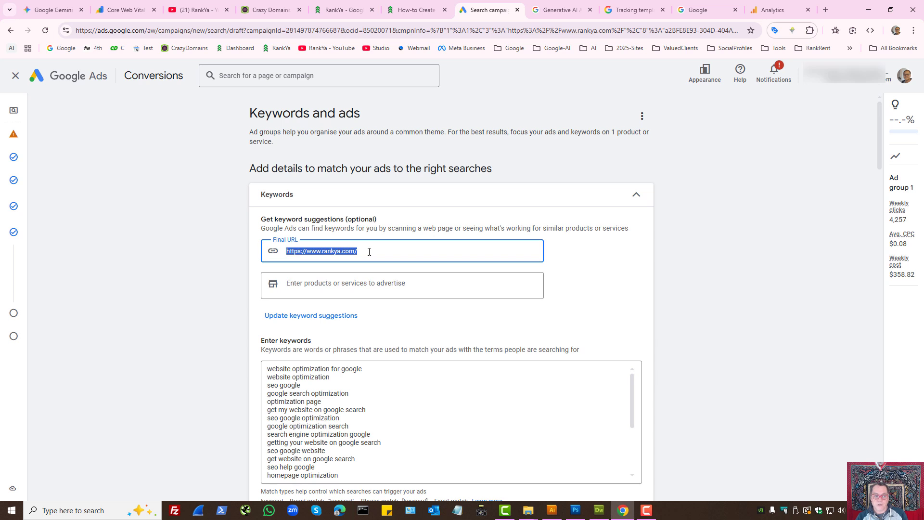
click(339, 289)
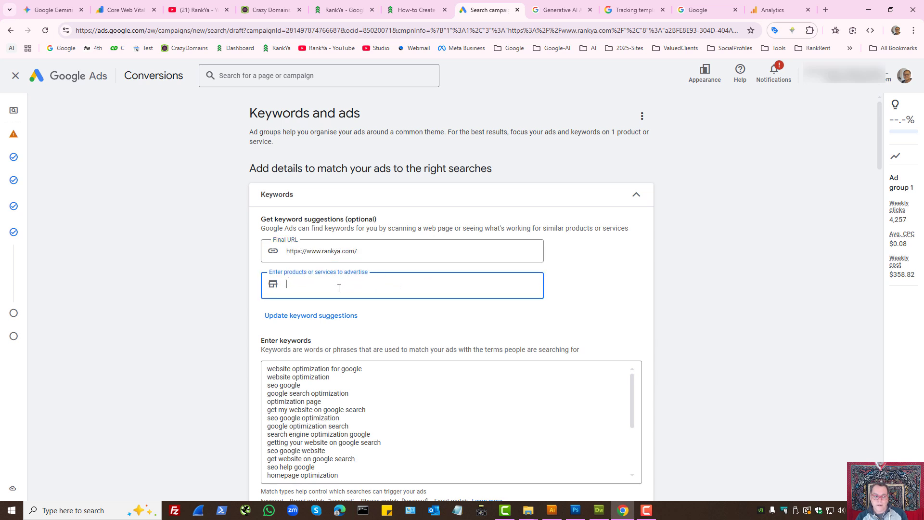
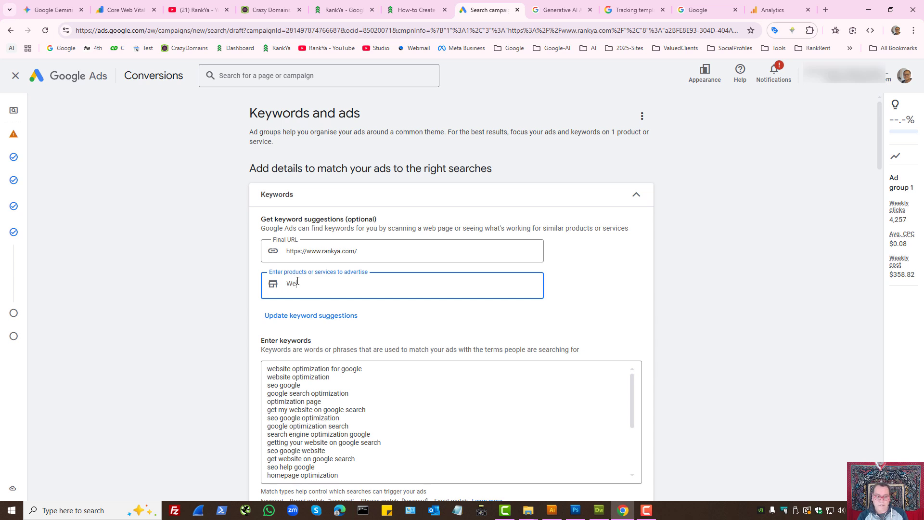
text(elopment)
click(359, 316)
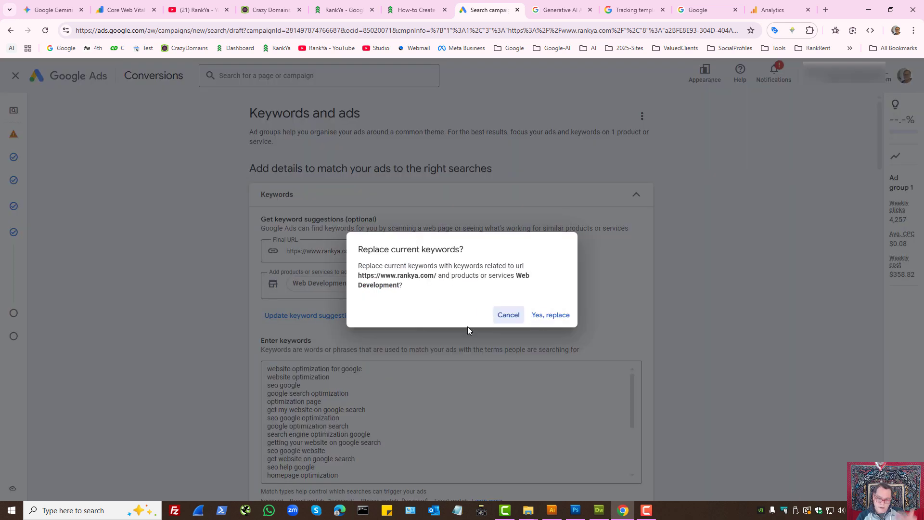
click(509, 315)
Examine the suggested keywords in the ad group's list for relevance, from website optimization for google down to site optimization
click(364, 409)
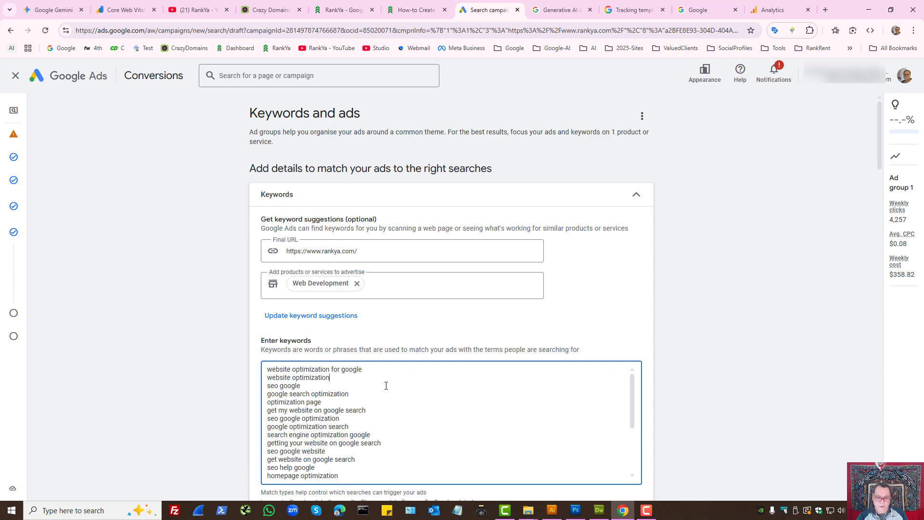
scroll(386, 385, down, 3)
scroll(209, 351, down, 3)
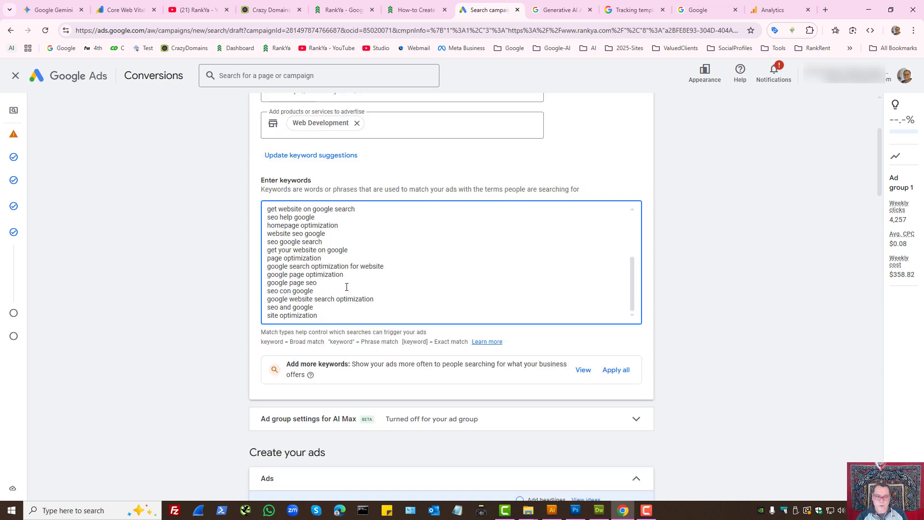
scroll(339, 278, up, 3)
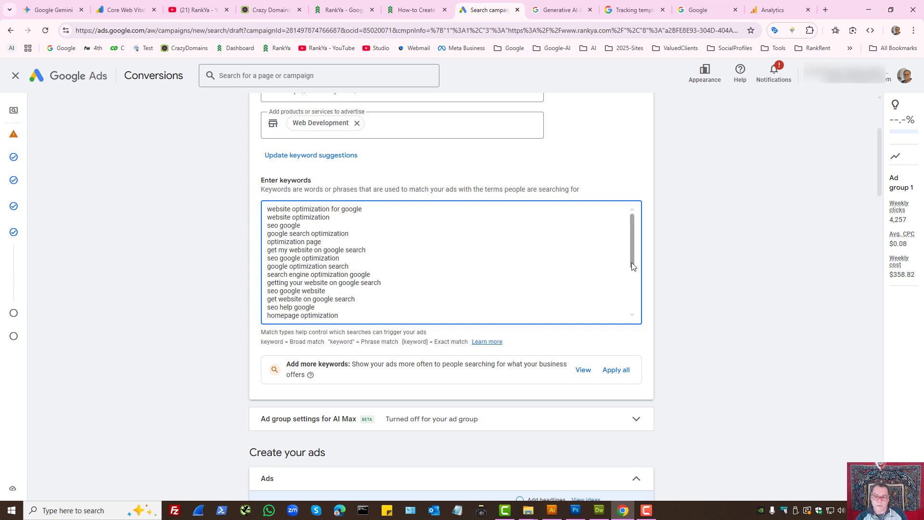
triple_click(295, 210)
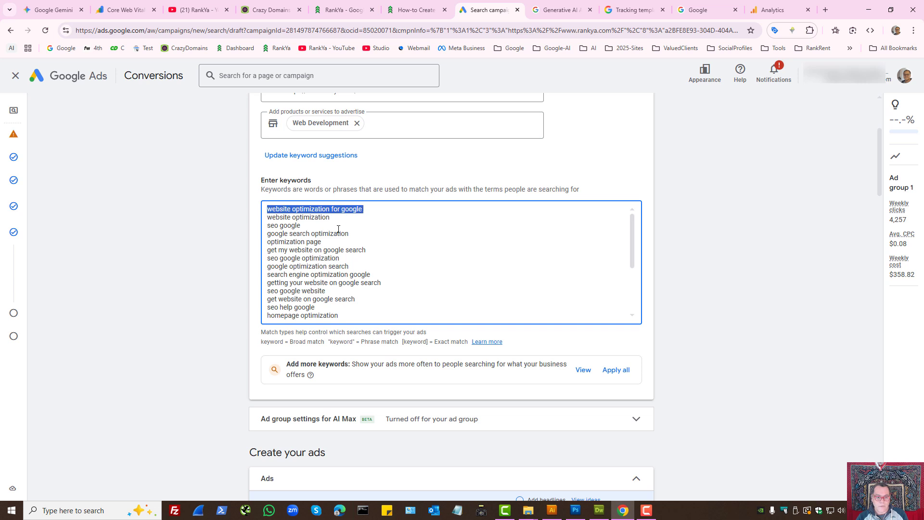
double_click(310, 217)
click(344, 236)
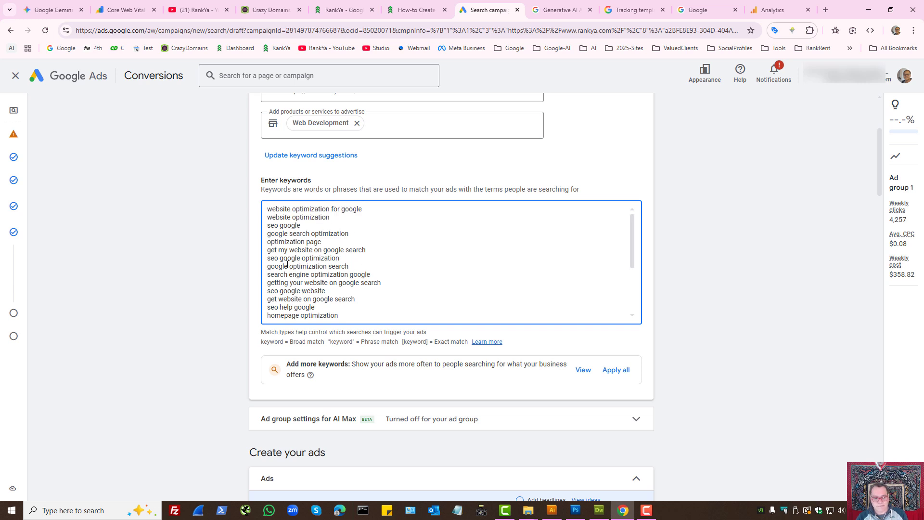
drag(287, 265, 376, 267)
click(351, 284)
scroll(351, 288, down, 2)
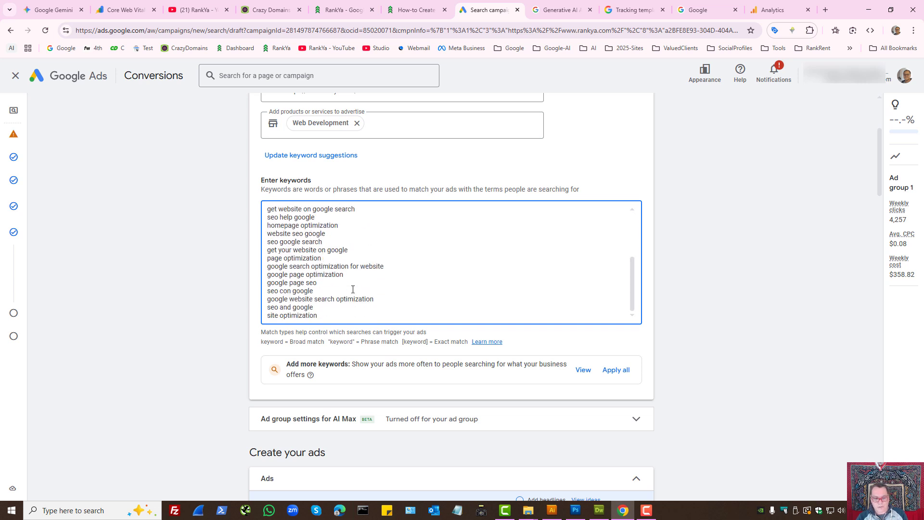
drag(321, 314, 218, 226)
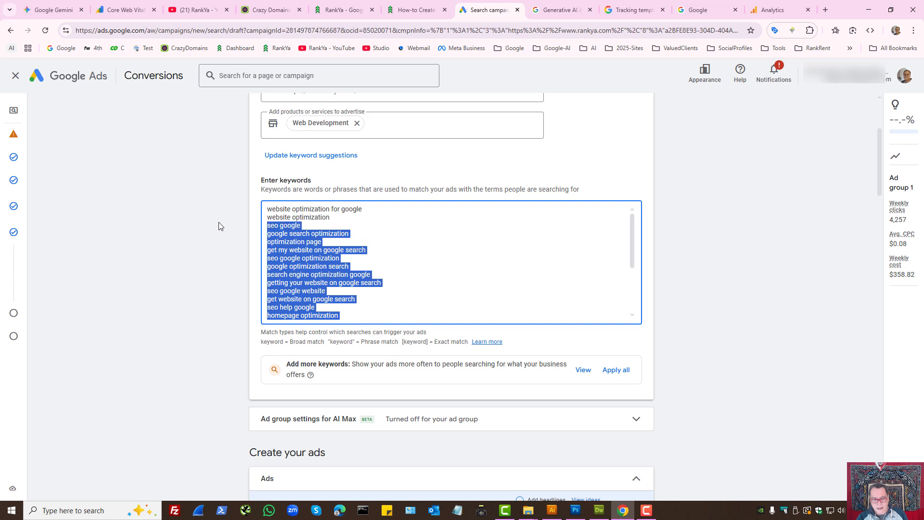
click(345, 274)
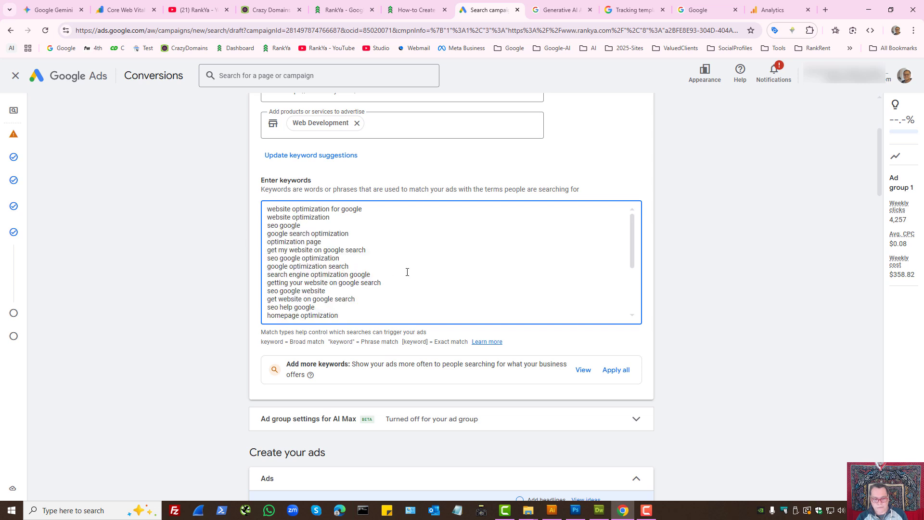
drag(275, 292, 343, 288)
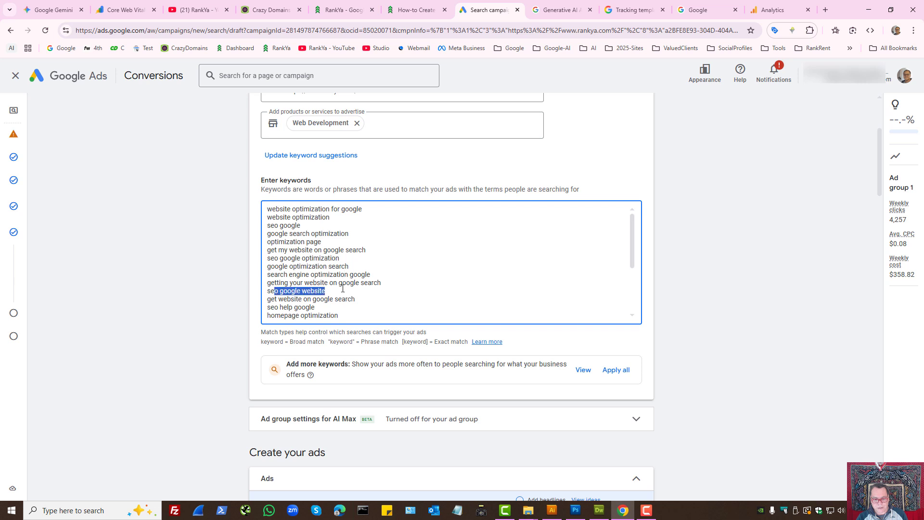
triple_click(286, 306)
click(322, 310)
Delete the keywords homepage optimization, seo con google and google website search optimization from the ad group's list
triple_click(328, 316)
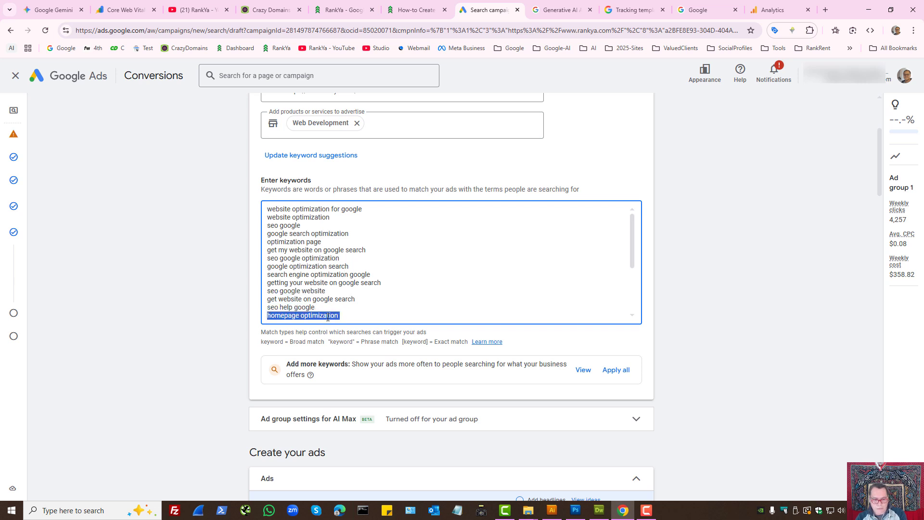
text(website seo google)
drag(632, 255, 633, 288)
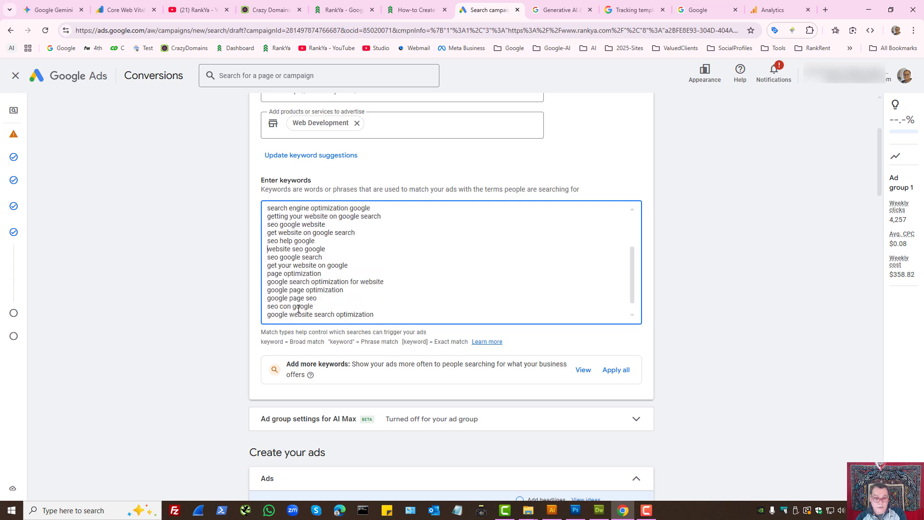
drag(313, 306, 245, 313)
key(BackSpace)
triple_click(295, 314)
drag(384, 314, 249, 303)
key(BackSpace)
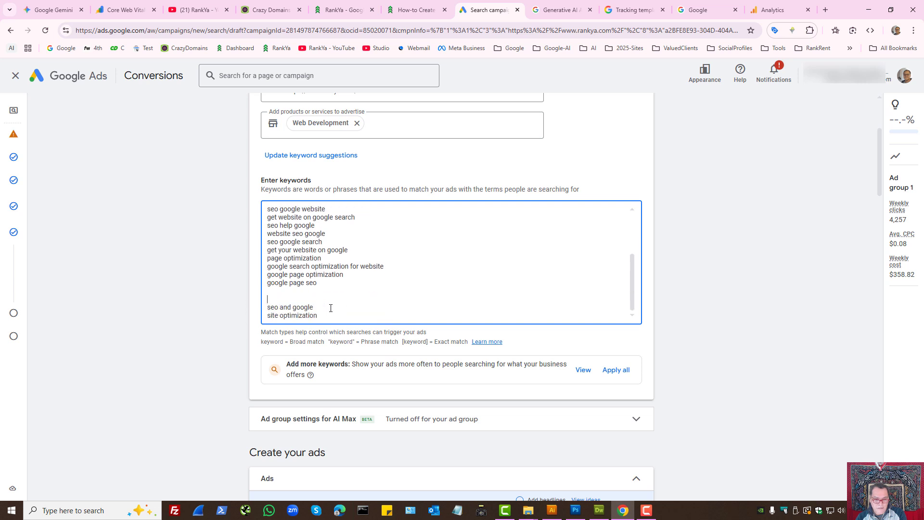
Delete the keywords seo and google and site optimization, along with the blank lines left at the end of the list
triple_click(330, 308)
key(BackSpace)
key(BackSpace)
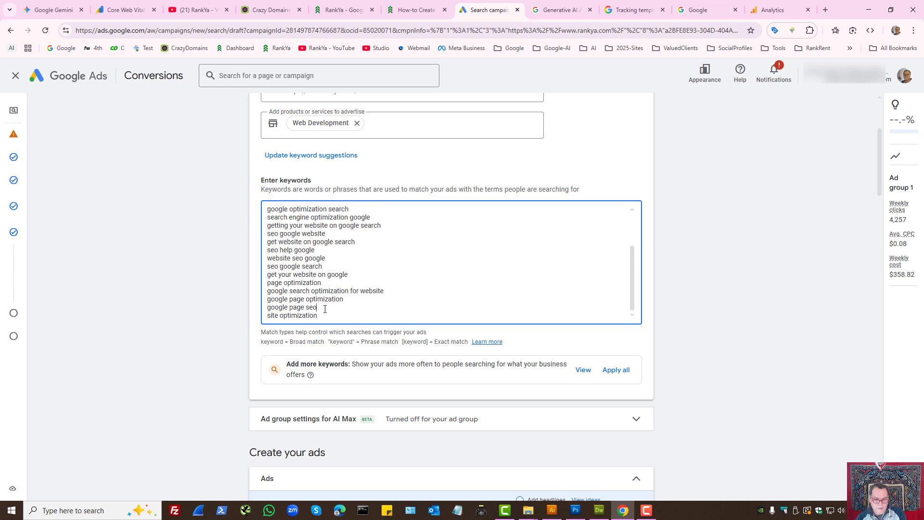
triple_click(306, 314)
key(BackSpace)
key(BackSpace)
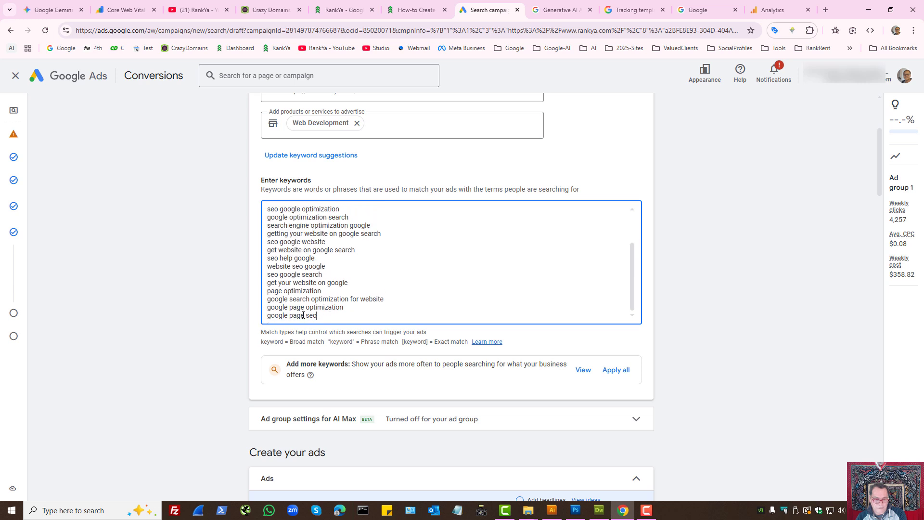
Review the remaining keywords near the end of the list, such as google page seo and google page optimization
triple_click(303, 315)
triple_click(329, 306)
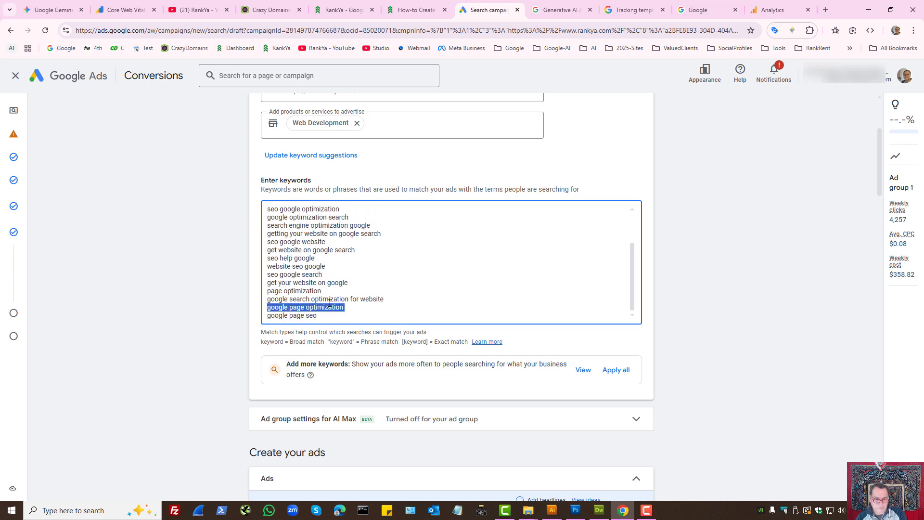
drag(279, 284, 235, 283)
click(301, 276)
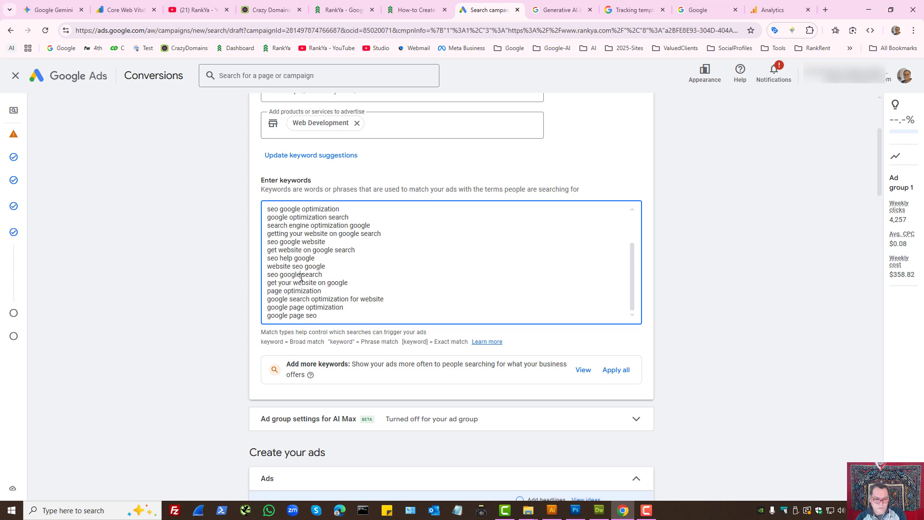
Check the relevance of the keywords seo google search, seo help google and get website on google search
triple_click(301, 275)
click(308, 275)
triple_click(308, 275)
click(319, 258)
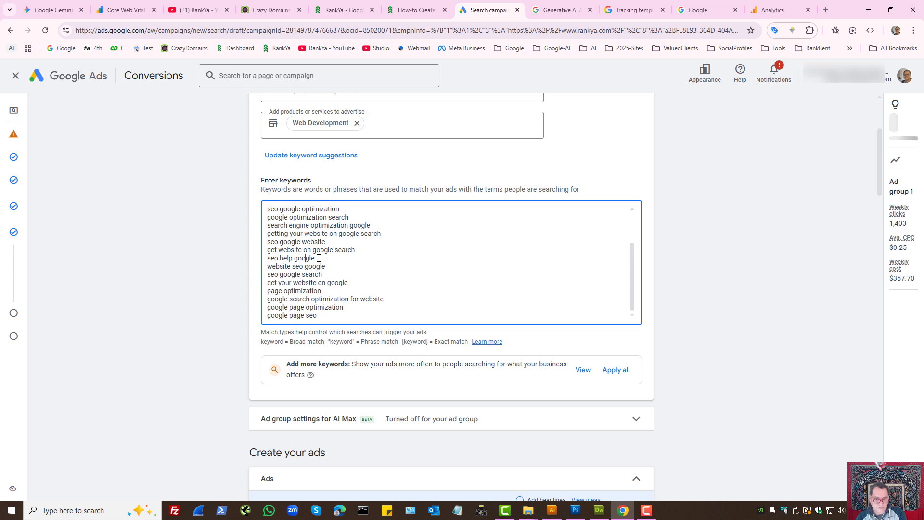
drag(319, 258, 253, 263)
click(305, 250)
click(365, 307)
scroll(355, 302, up, 2)
scroll(337, 313, down, 2)
Add the keyword wordpress specialist Australia on a new line at the end of the ad group's keyword list
click(334, 315)
key(Return)
text(word)
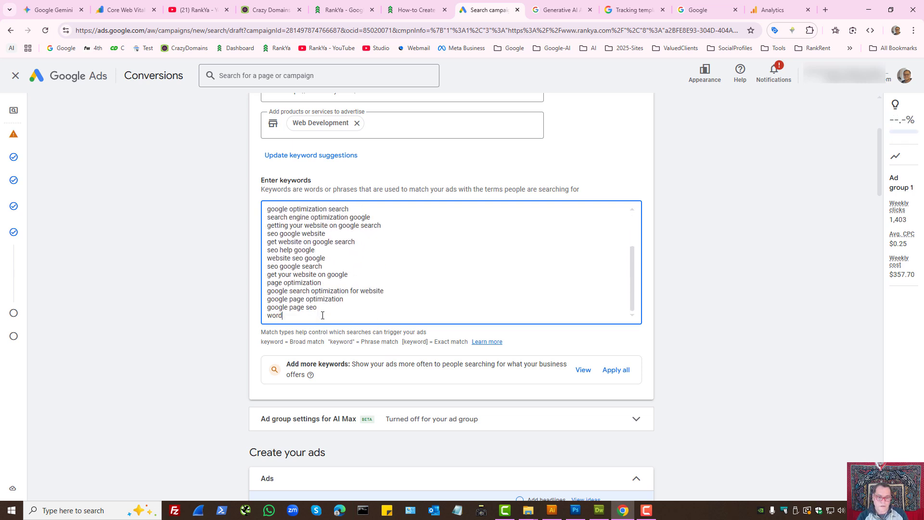
text(press special)
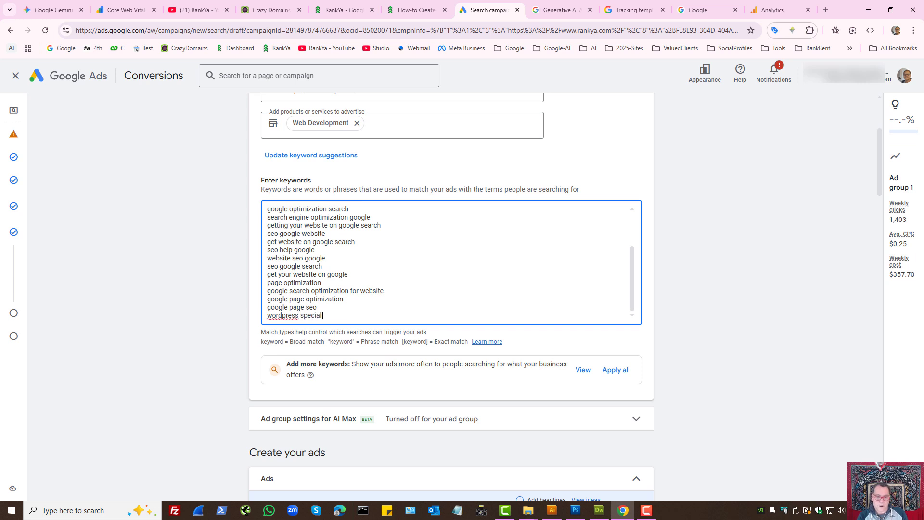
text(ist Australia)
View the additional keyword suggestions and dismiss them without adding any
drag(321, 364, 429, 364)
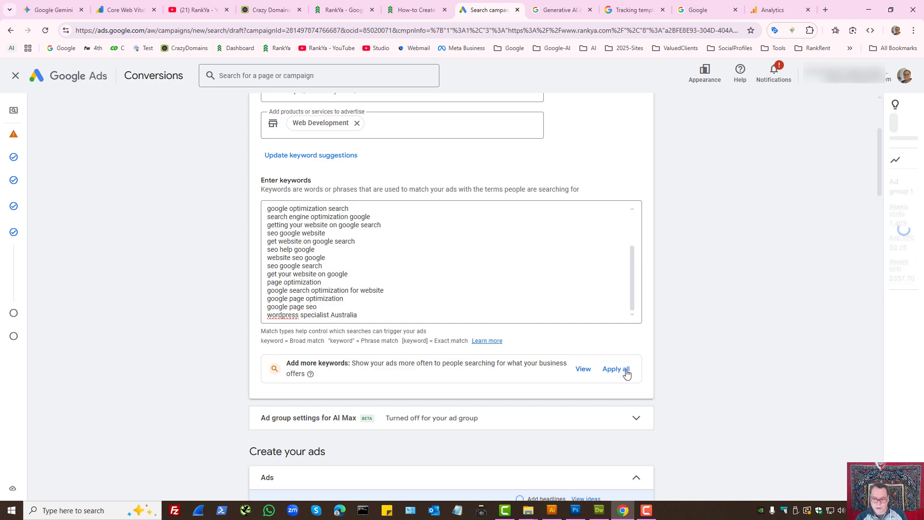
drag(356, 365, 478, 364)
click(478, 365)
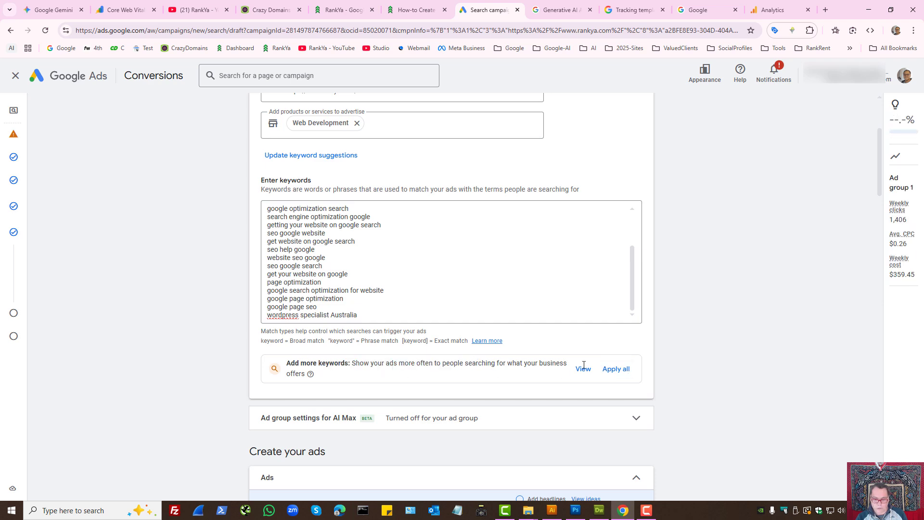
click(583, 370)
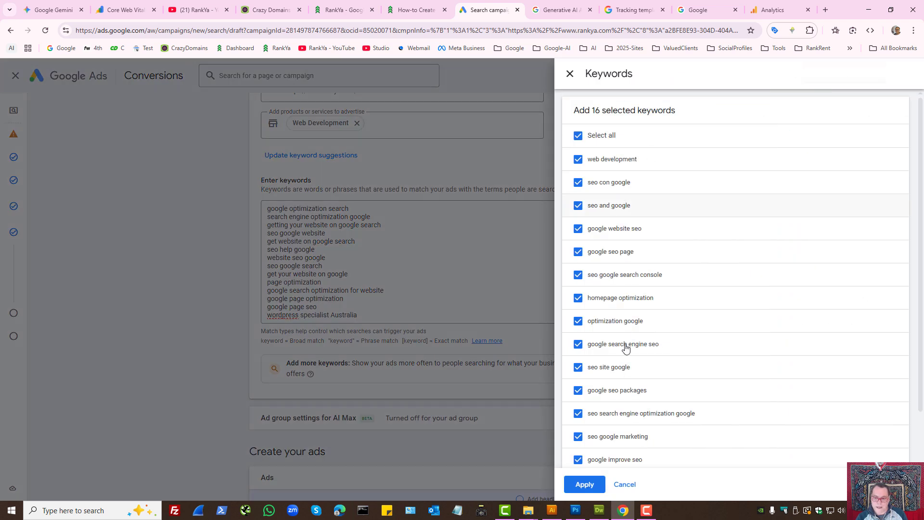
click(625, 485)
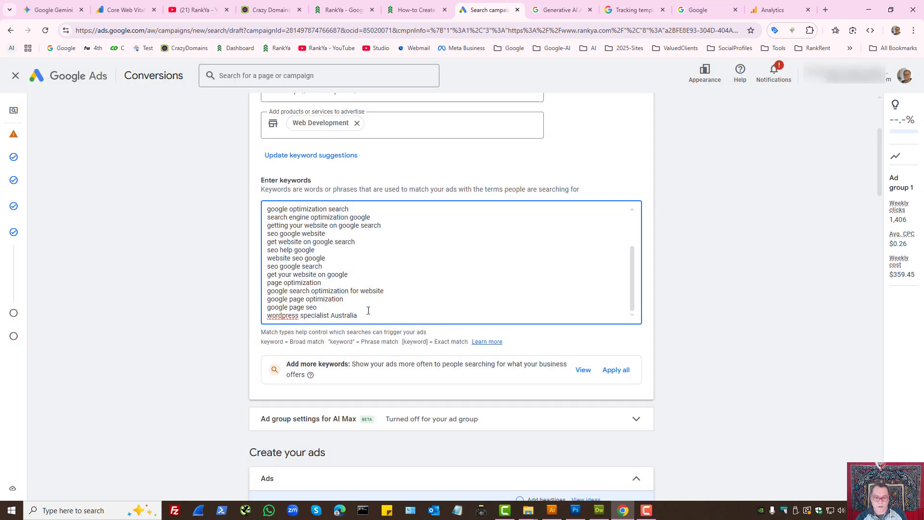
Check the final URL in the Create your ads section and look over the display path and headline fields
scroll(391, 299, down, 3)
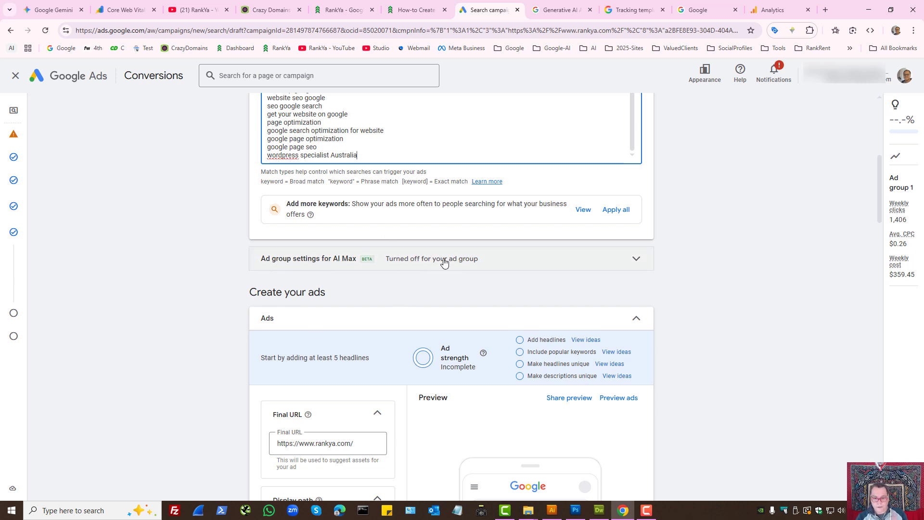
scroll(480, 263, down, 3)
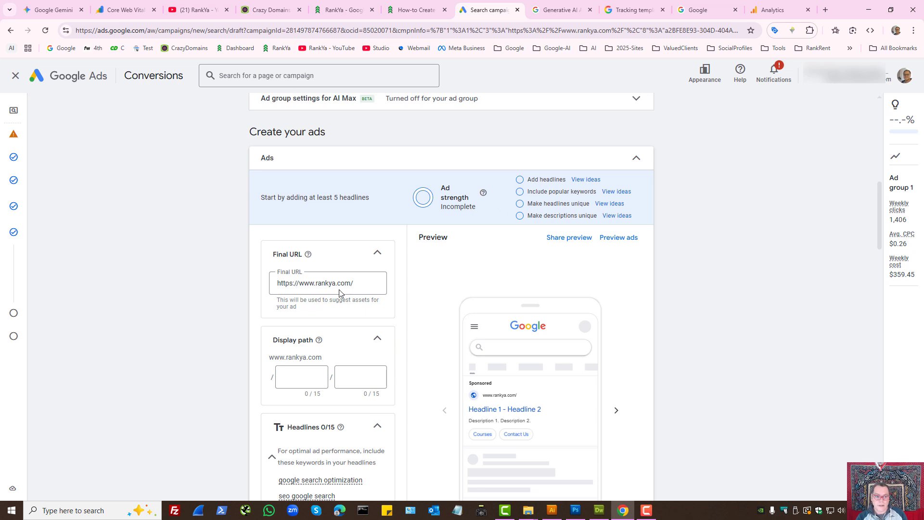
triple_click(304, 285)
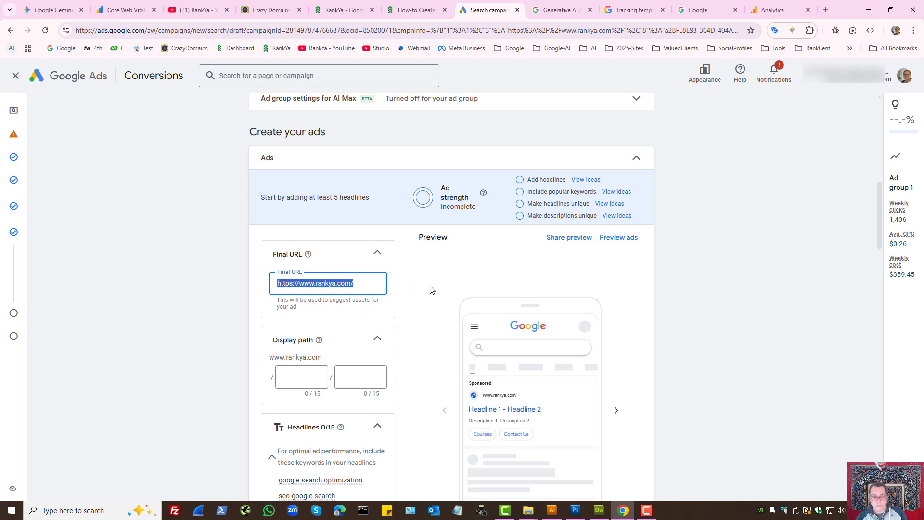
scroll(437, 293, down, 3)
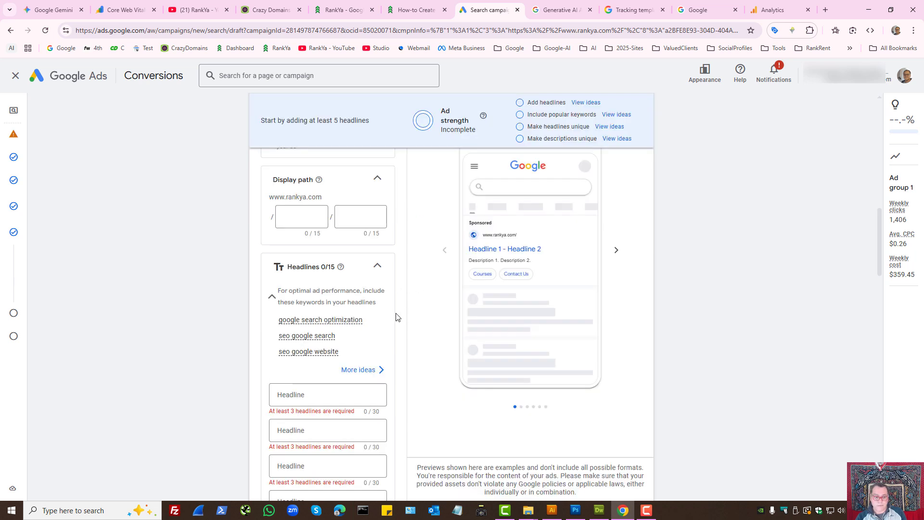
Read the help text explaining how the ad's display path works, including its nonprofits example
click(295, 219)
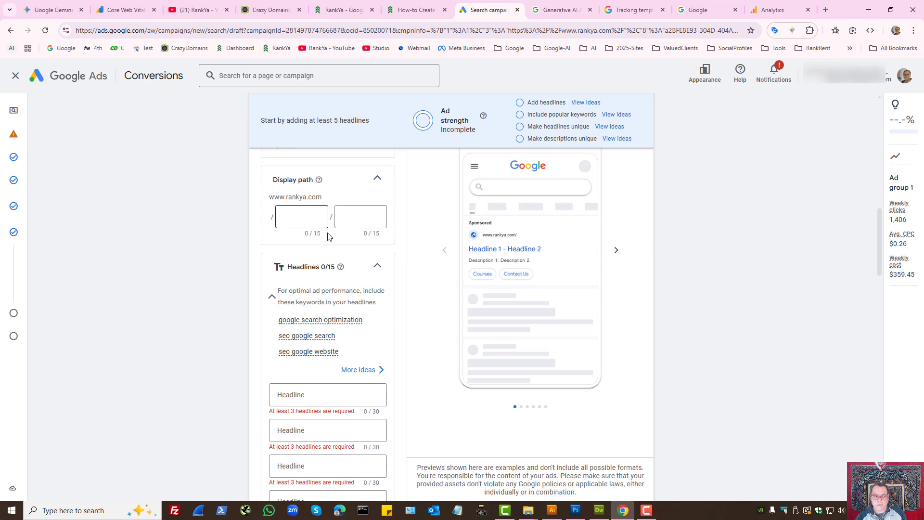
scroll(332, 237, up, 3)
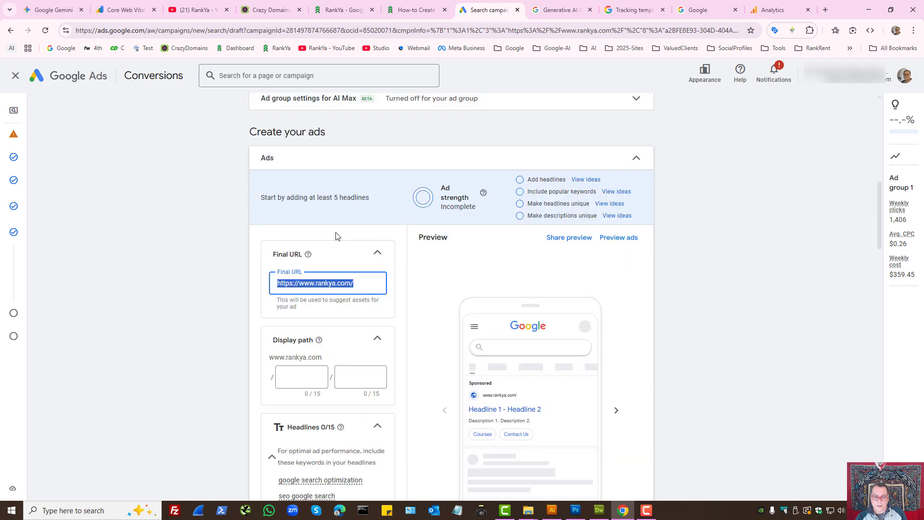
click(299, 378)
click(319, 342)
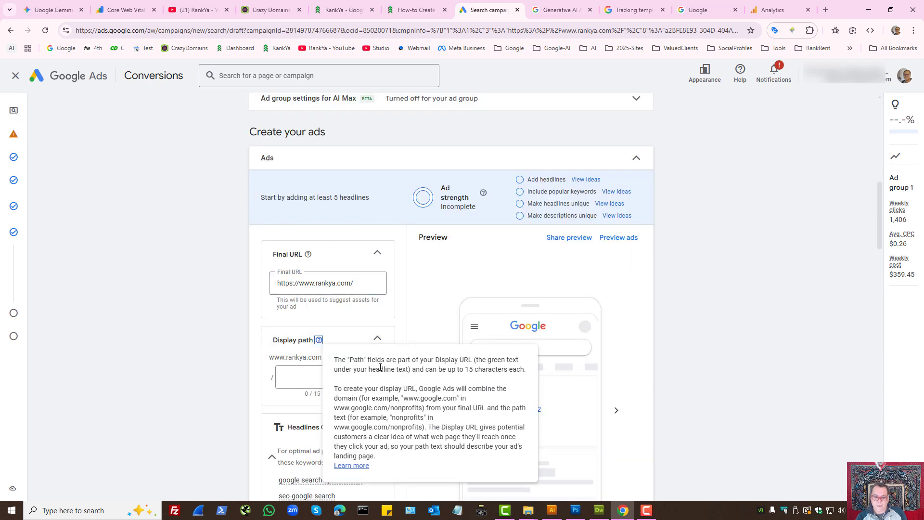
drag(372, 361, 433, 358)
click(415, 418)
double_click(392, 410)
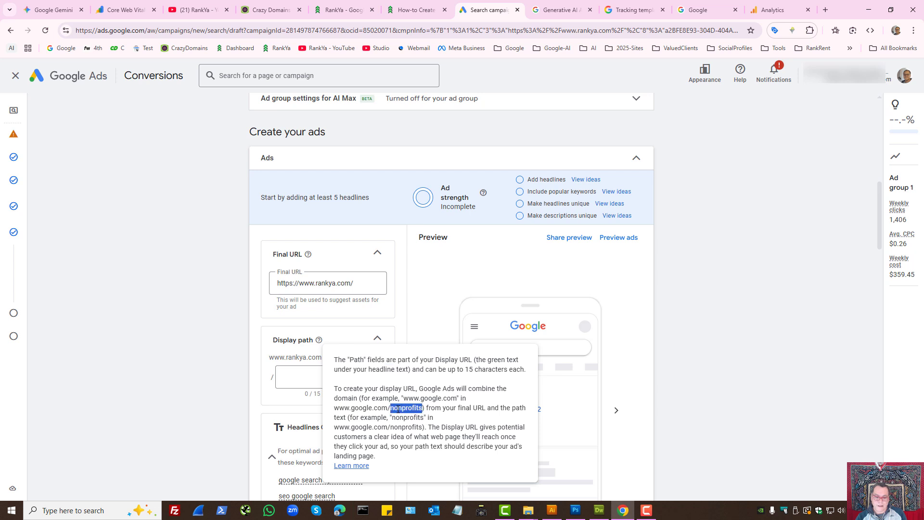
Set the ad's two display path parts to services and SEO, and compare them with the final URL
click(298, 384)
text(services)
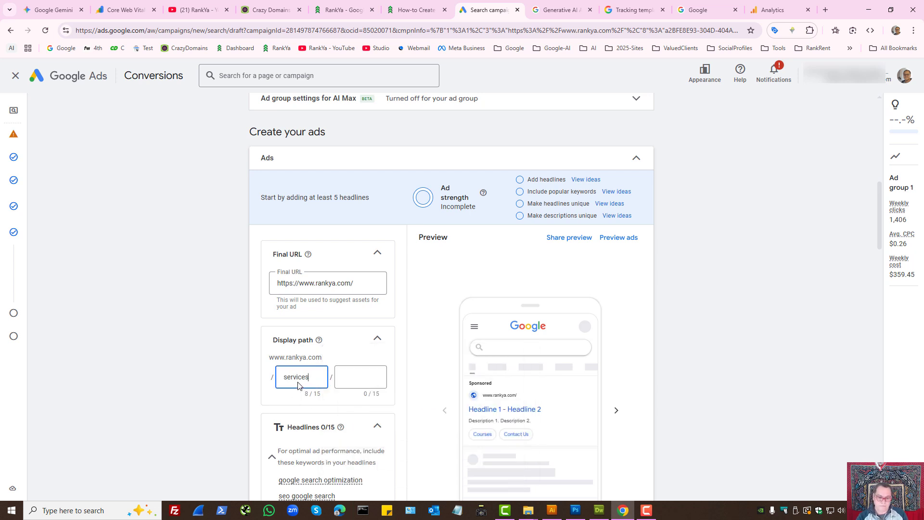
click(354, 375)
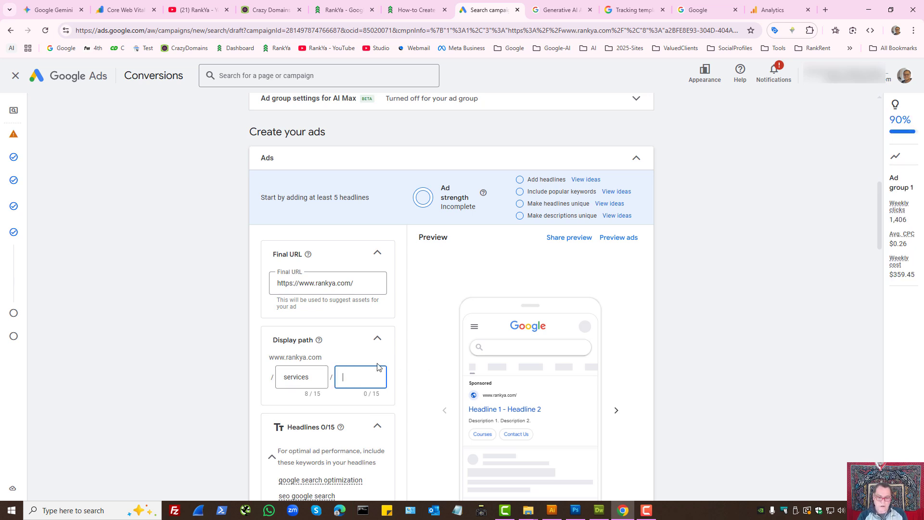
text(SEO)
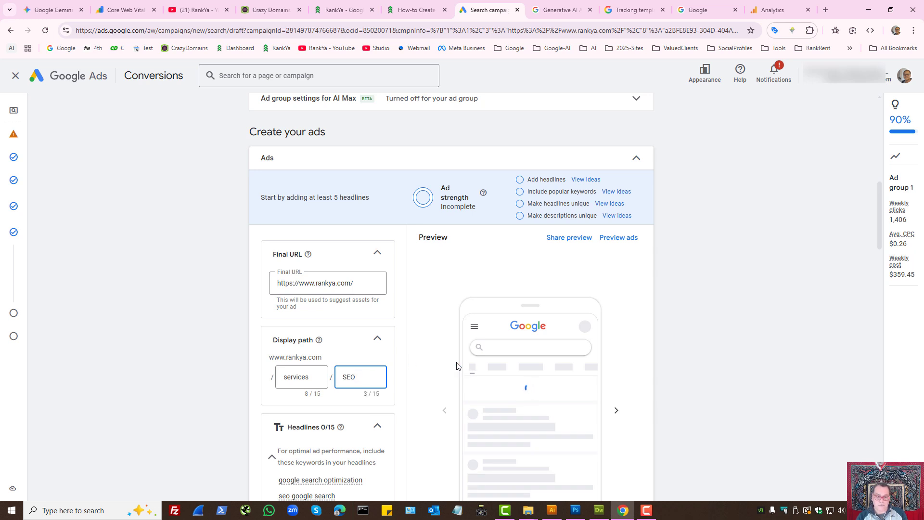
click(421, 361)
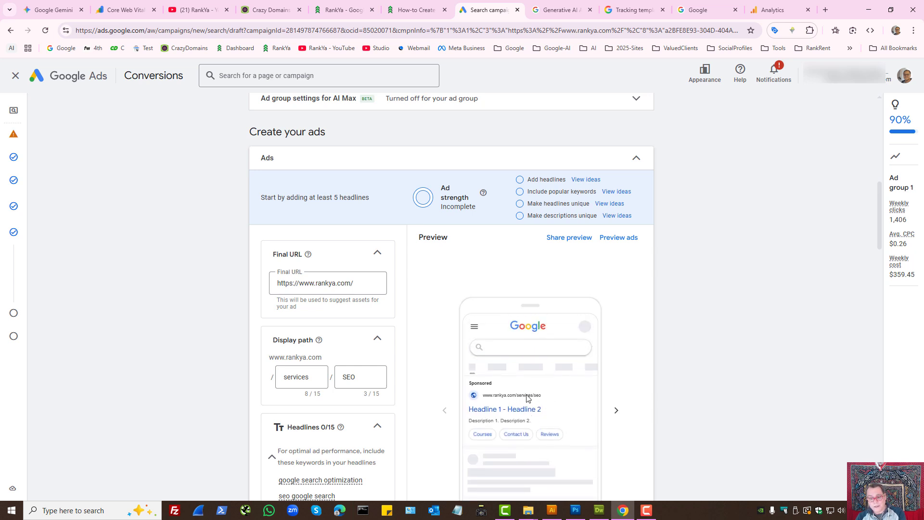
click(321, 283)
key(ctrl+a)
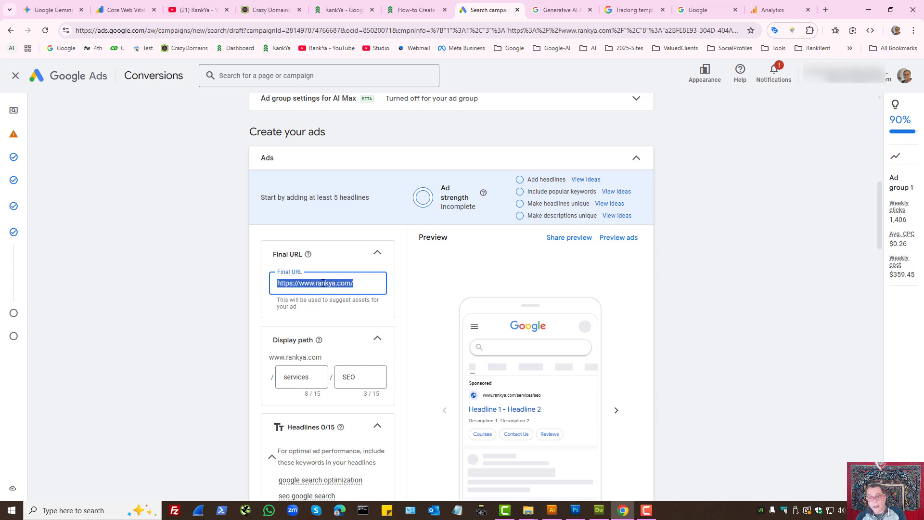
View the details of the recommended headline keyword google search optimization and the full set of headline ideas, then close it
scroll(418, 332, down, 3)
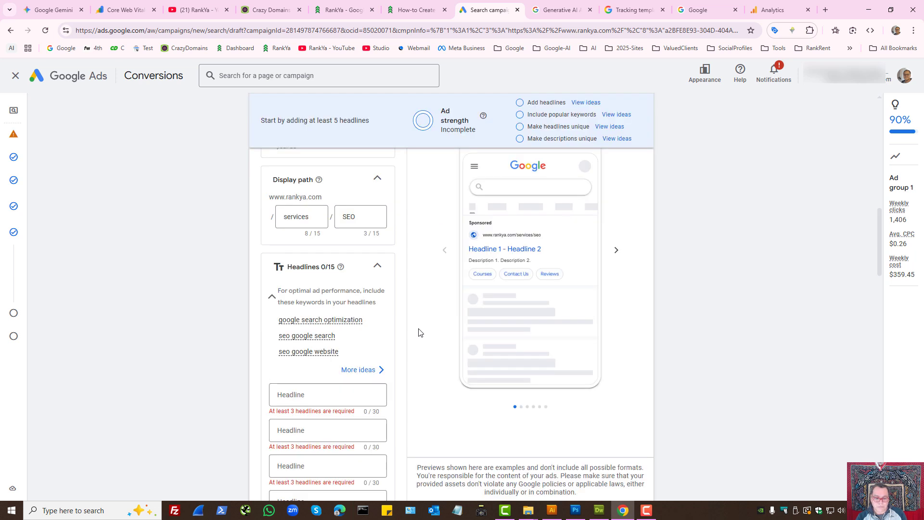
click(320, 395)
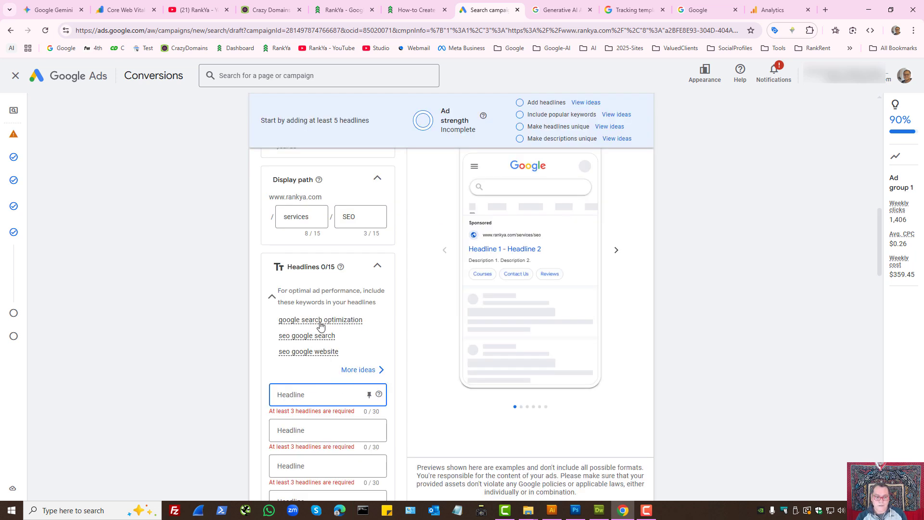
mouse_move(321, 326)
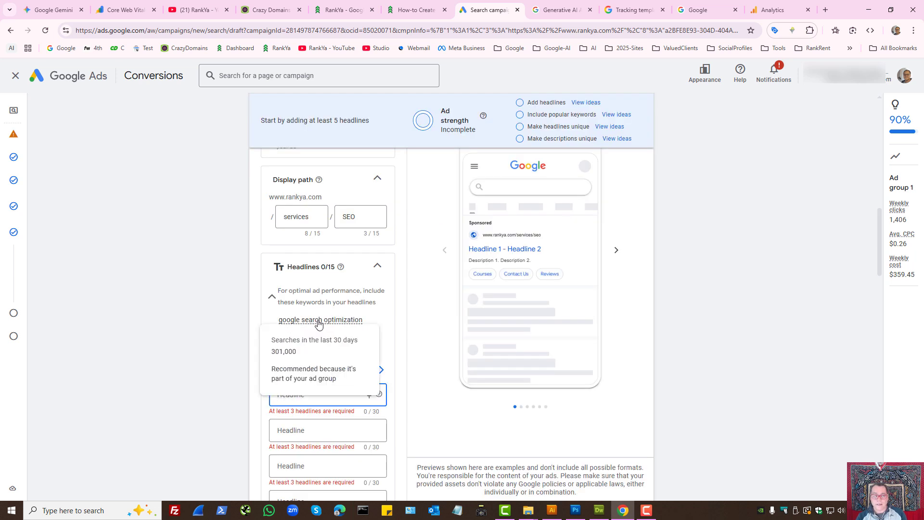
click(320, 322)
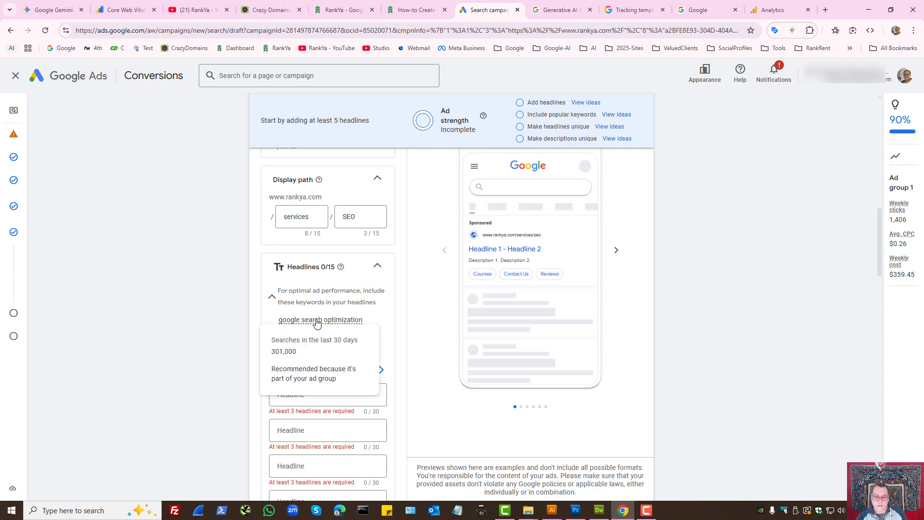
click(380, 369)
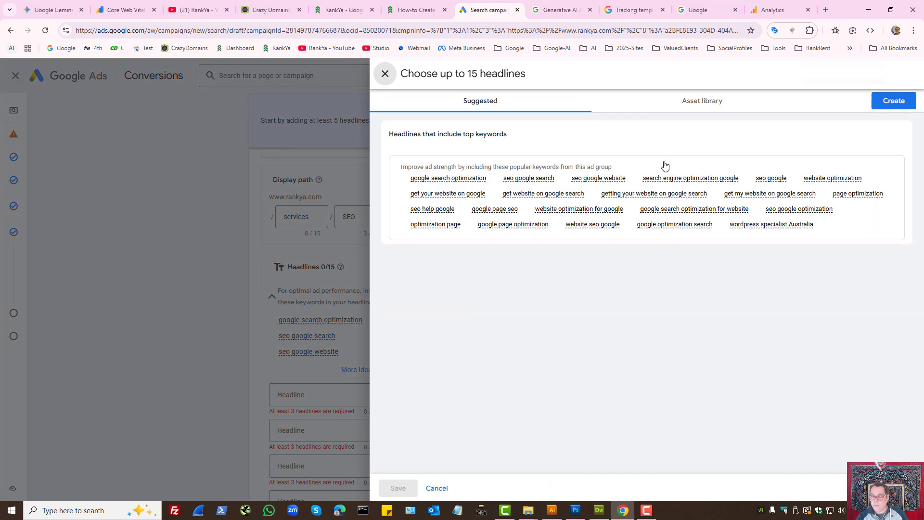
click(385, 74)
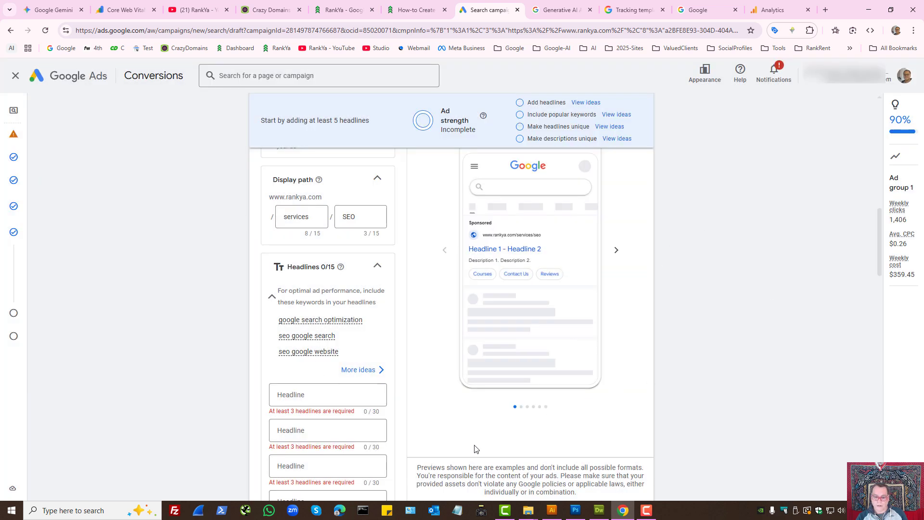
Open Gemini in a new browser tab for help with the ad copy
click(550, 48)
middle_click(556, 66)
click(792, 4)
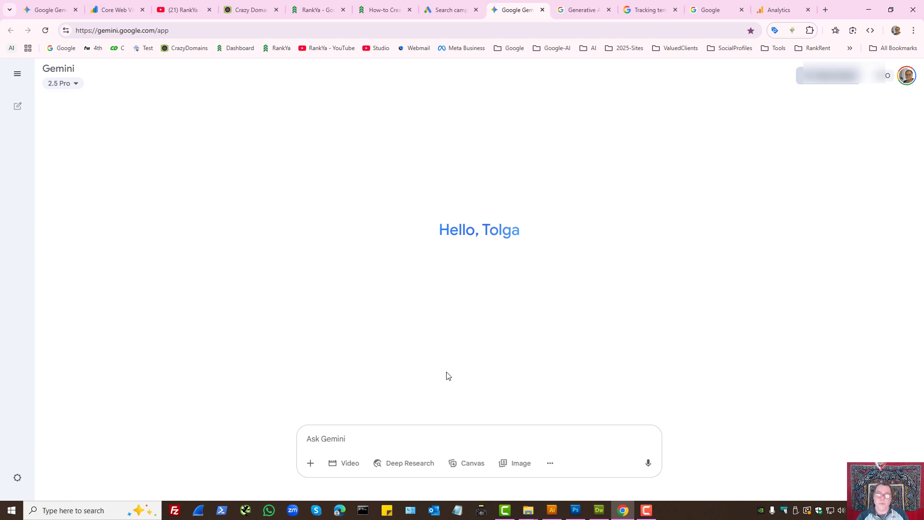
key(ctrl+Page_Up)
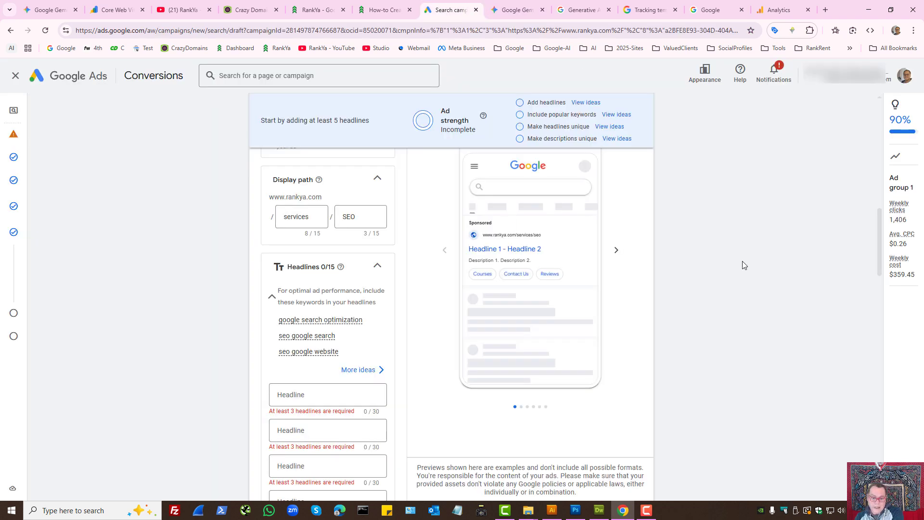
click(517, 9)
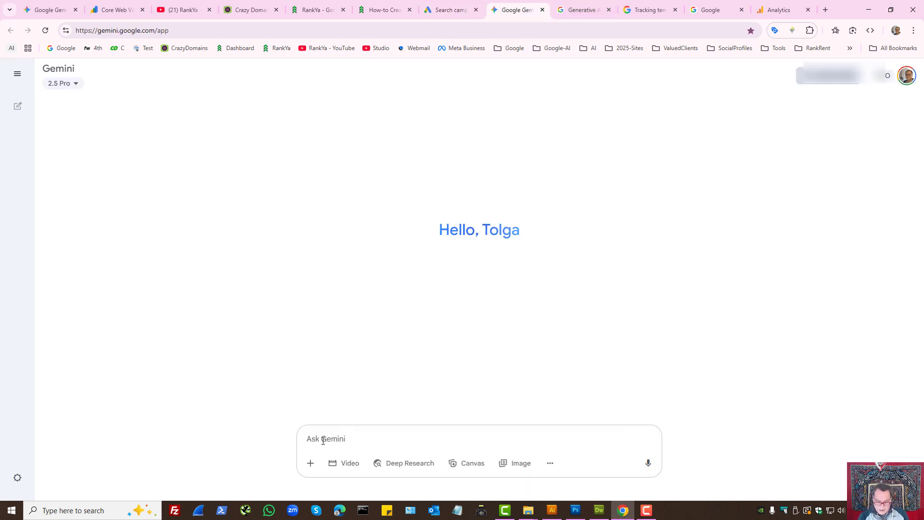
Ask Gemini to show the best headlines for a Google Ads campaign for a WordPress optimization specialist in Australia
text(I'm creating)
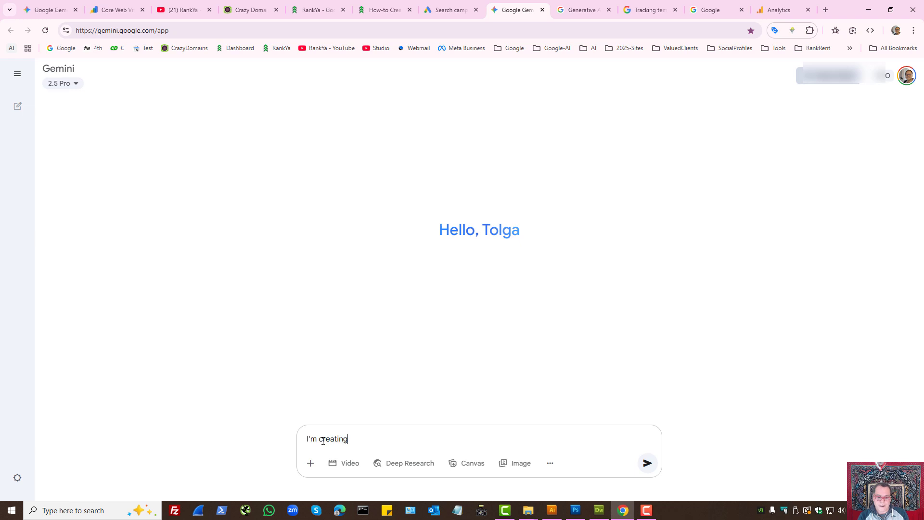
text( Googl)
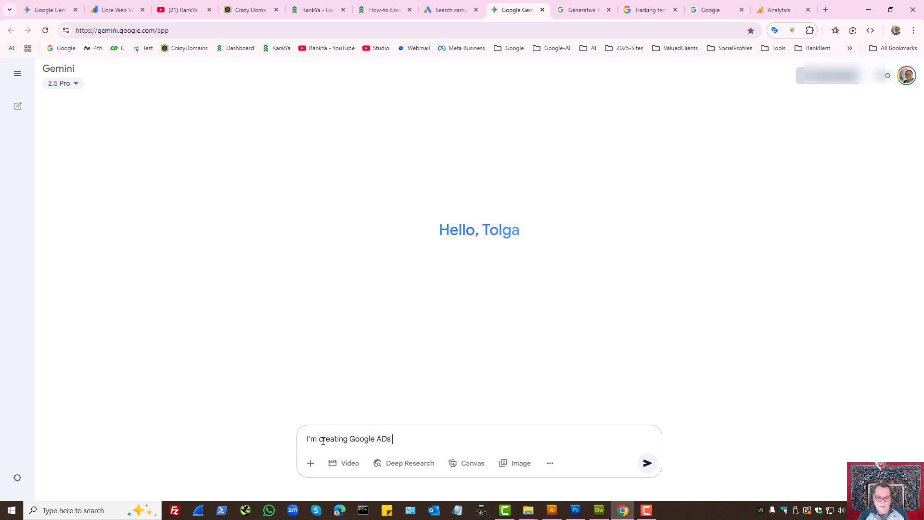
text(e Ads campaign for WordPre)
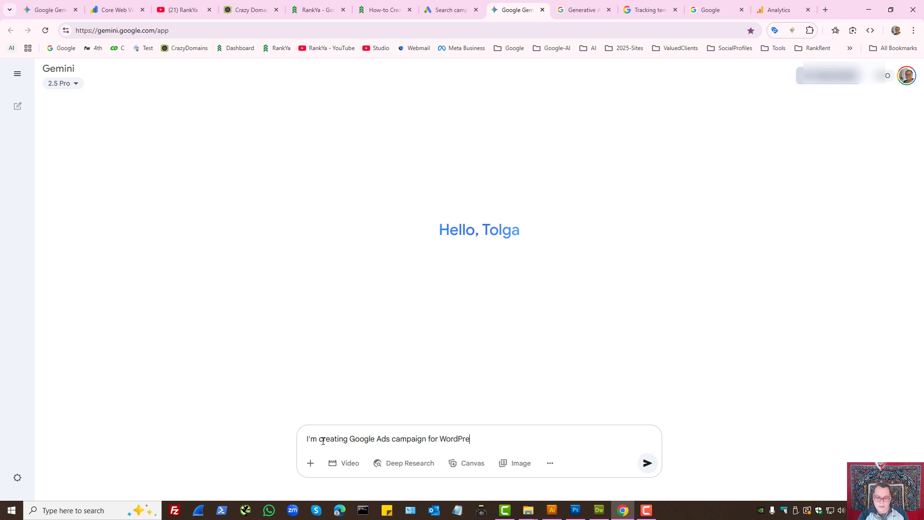
text(ss op)
text(Australi)
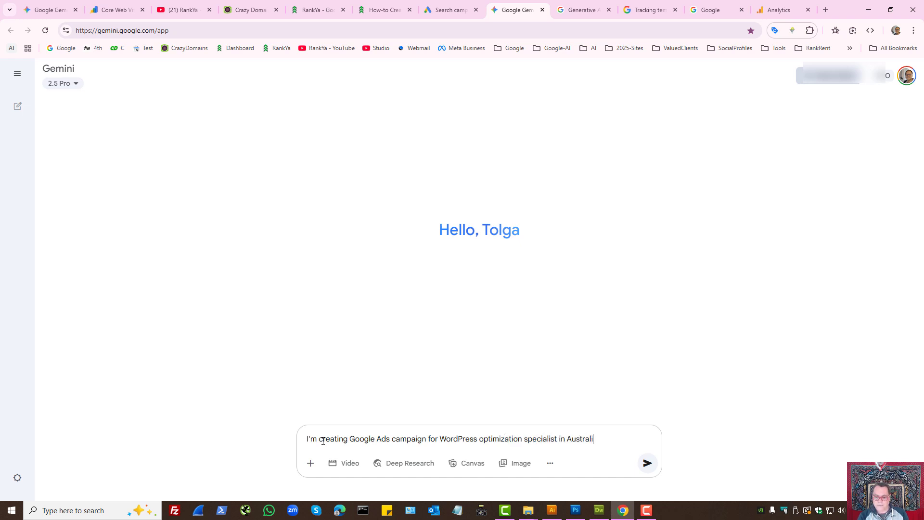
text(a, show me)
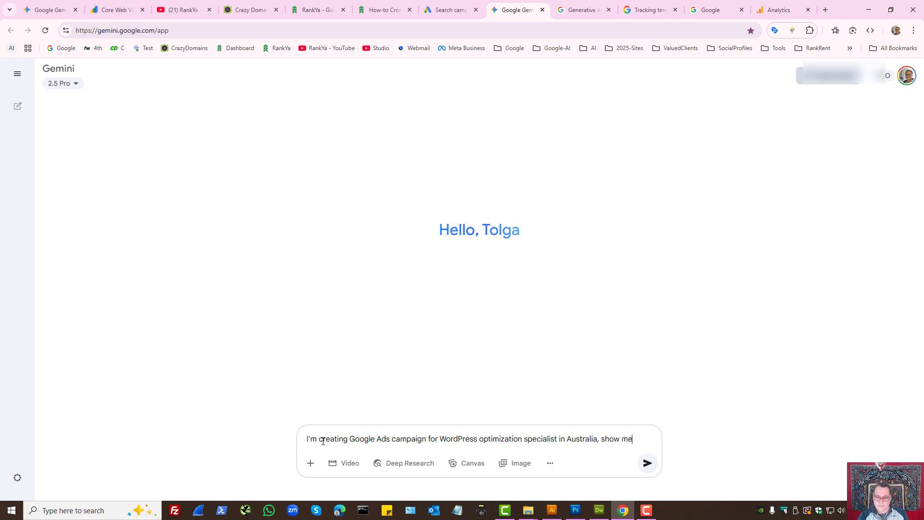
text( some he)
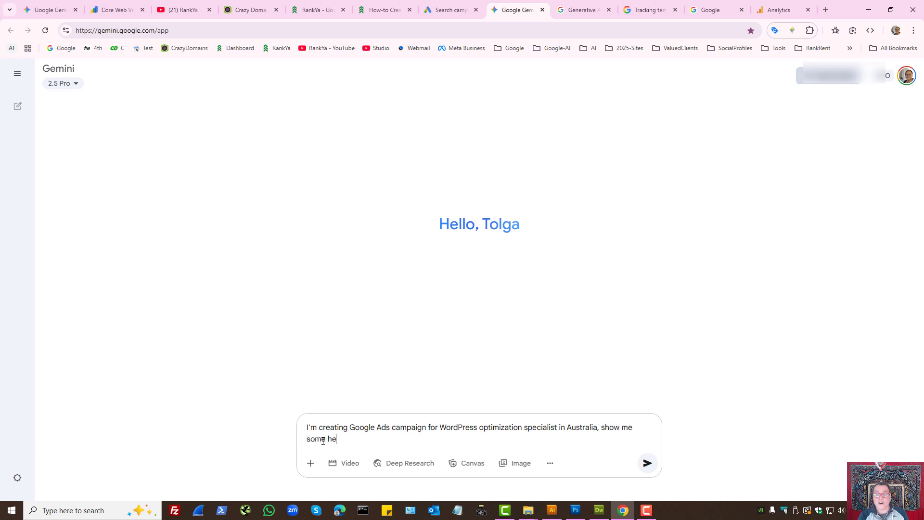
key(BackSpace)
key(BackSpace)
key(BackSpace)
text(the be)
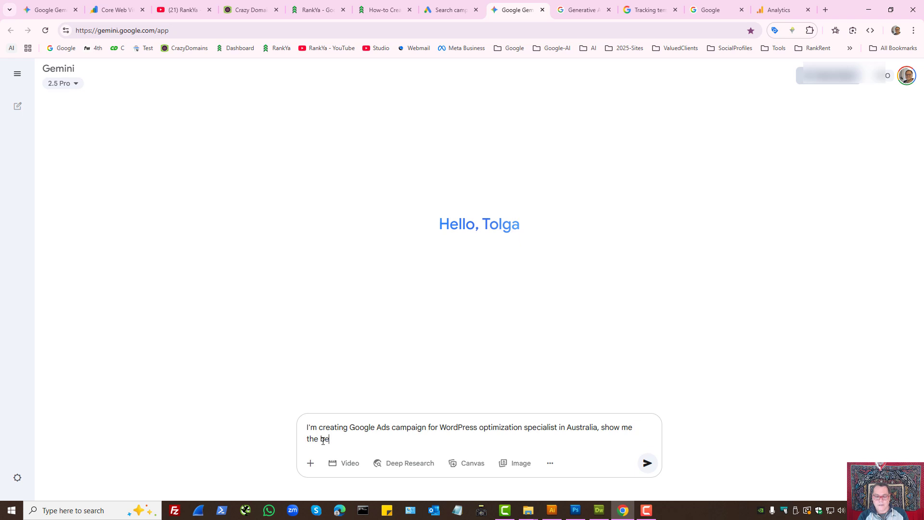
text(st headlines)
key(Return)
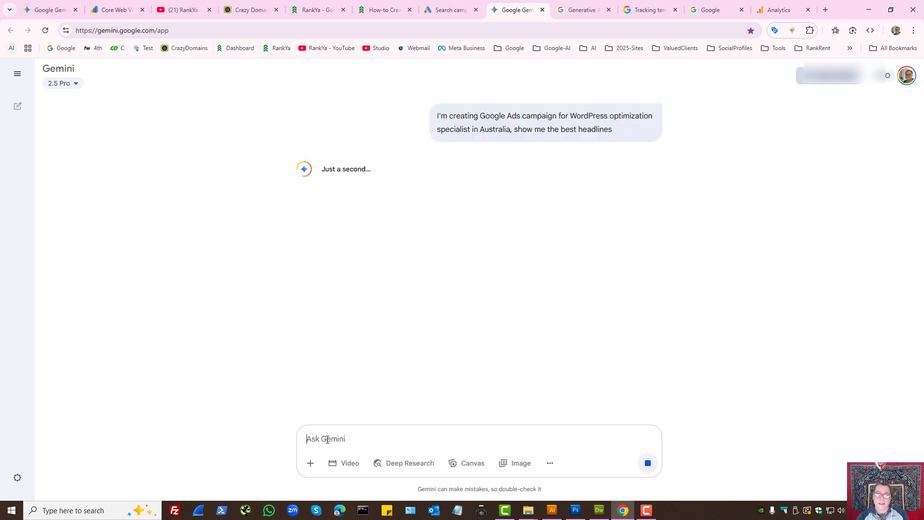
Copy Gemini's headline suggestion WordPress Speed Specialist into the ad's first headline in Google Ads
click(440, 9)
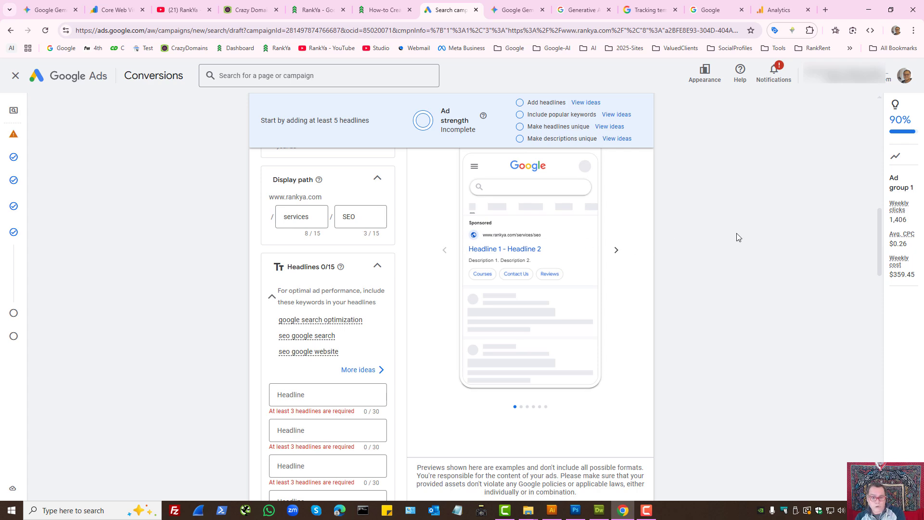
click(518, 10)
right_click(408, 331)
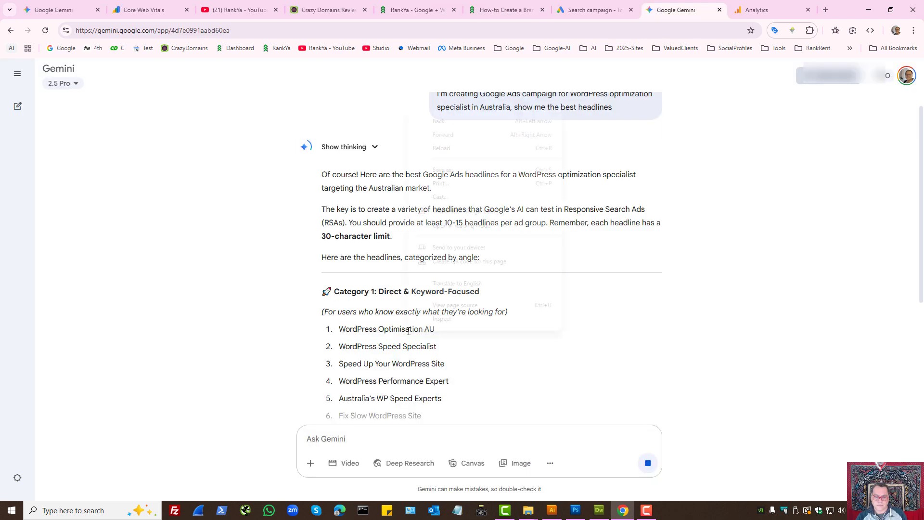
click(349, 352)
drag(345, 347, 442, 350)
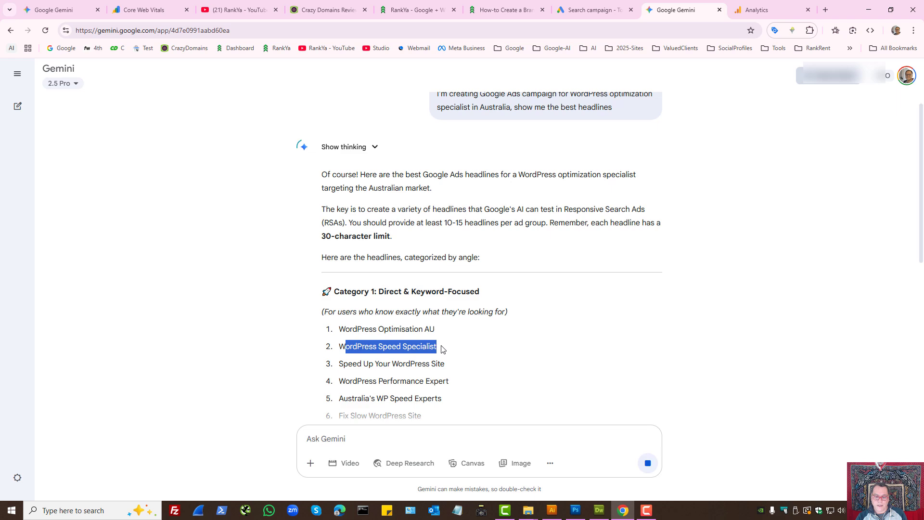
triple_click(380, 347)
key(ctrl+c)
click(597, 9)
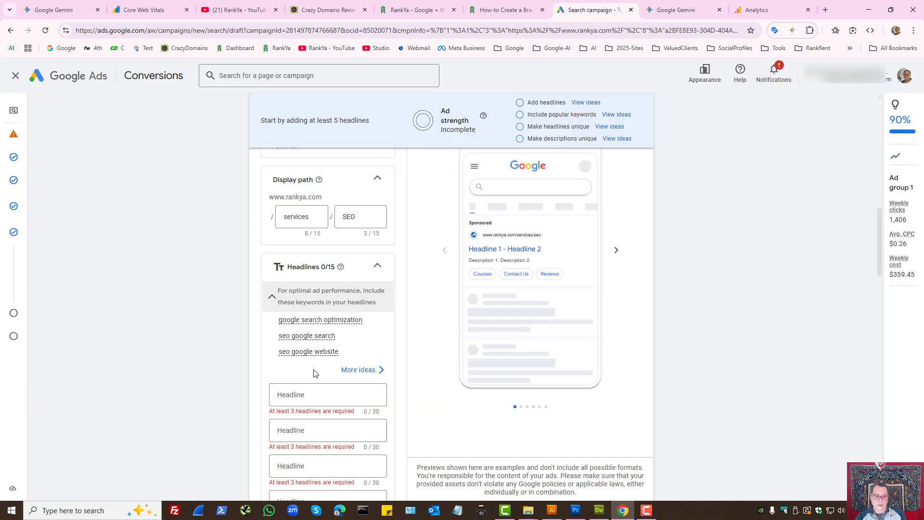
click(299, 396)
key(ctrl+v)
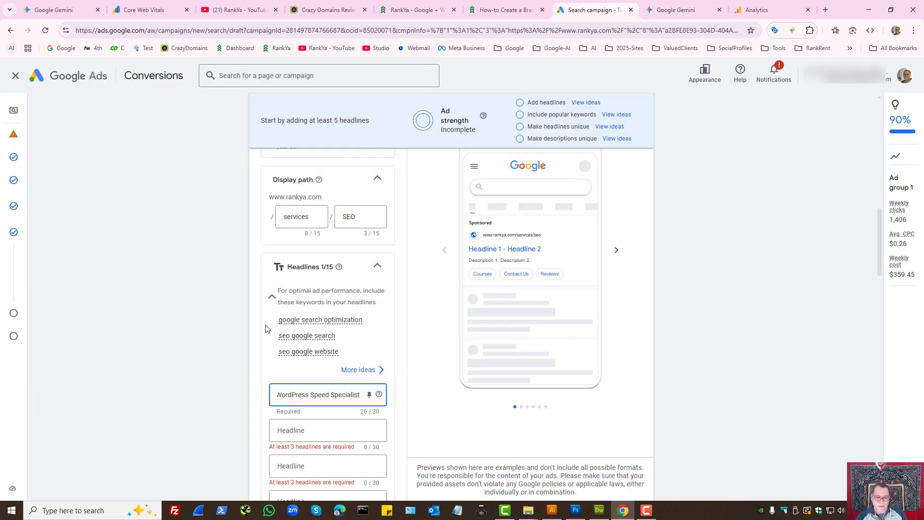
Add the suggested keyword as the second headline, capitalized as Google Search Optimization
drag(278, 319, 365, 324)
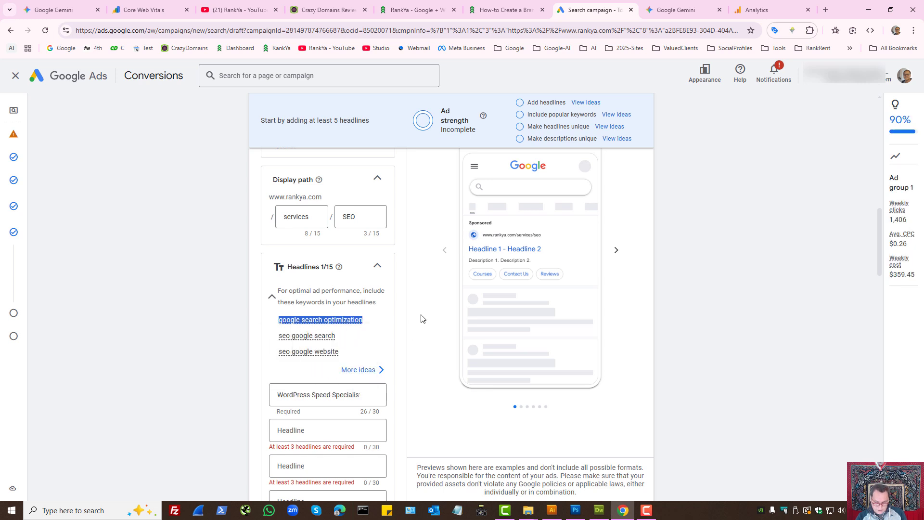
click(359, 438)
text(google search optimization)
drag(282, 432, 327, 432)
text(GSO)
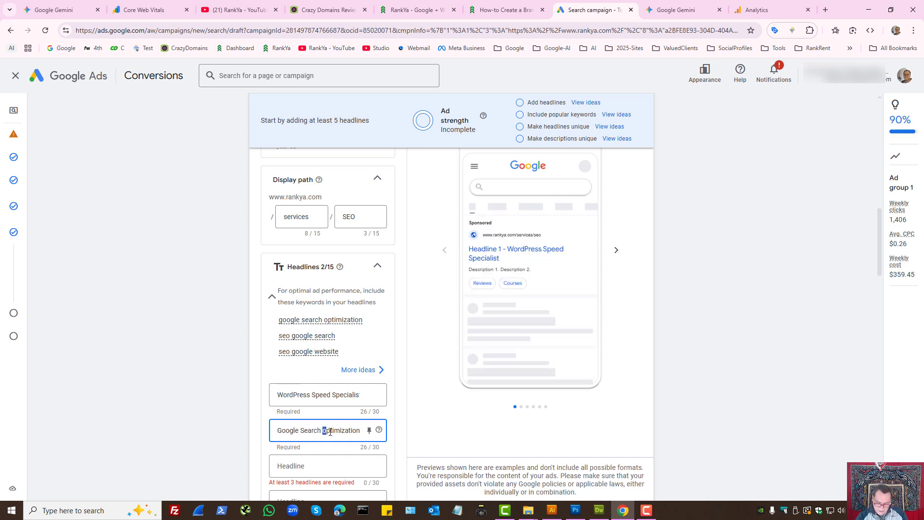
Review the refreshed keyword suggestions and copy seo google website into the third headline
scroll(471, 385, down, 2)
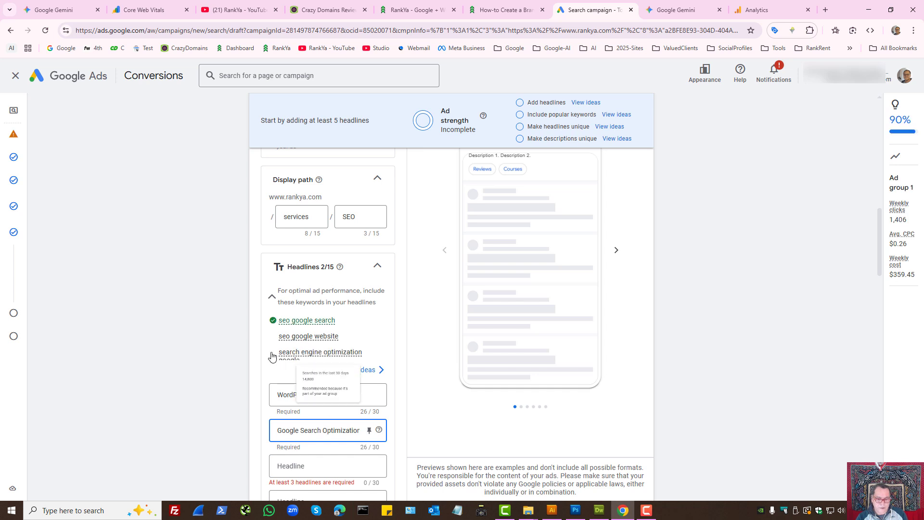
mouse_move(316, 340)
scroll(322, 414, down, 3)
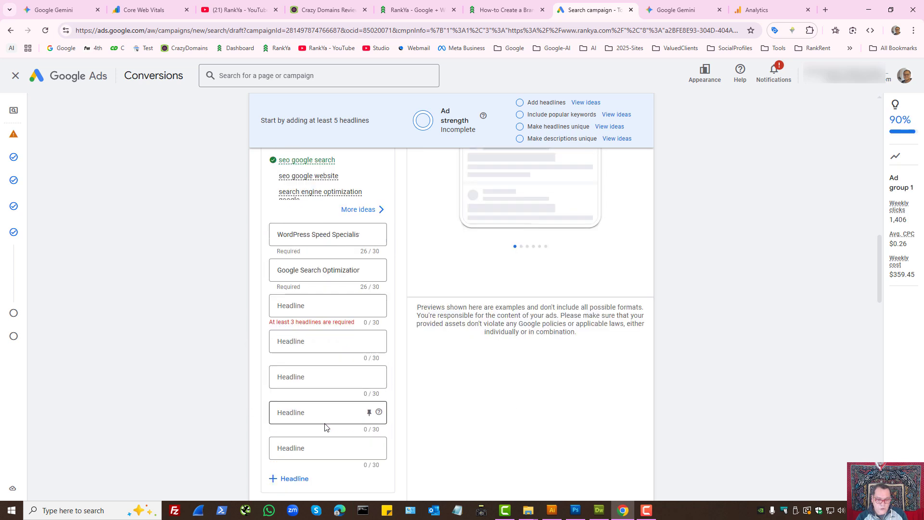
click(299, 343)
click(296, 306)
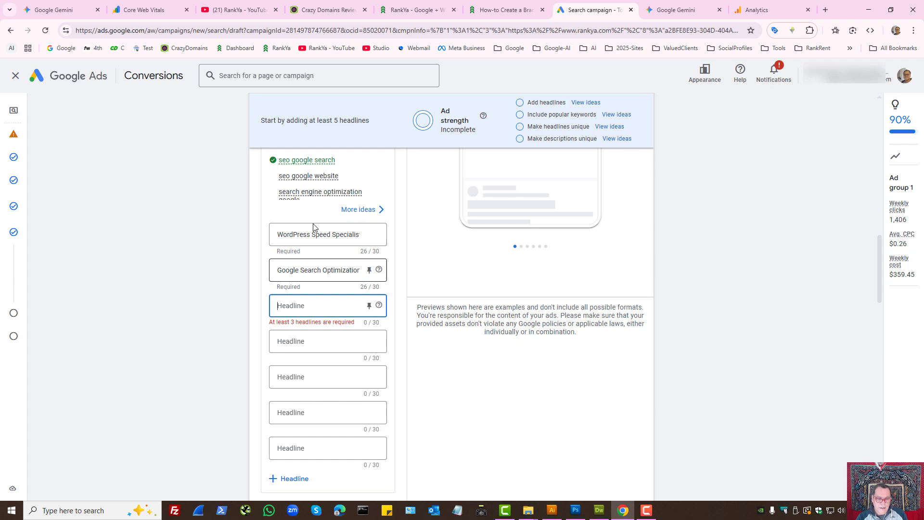
click(300, 177)
scroll(325, 360, up, 3)
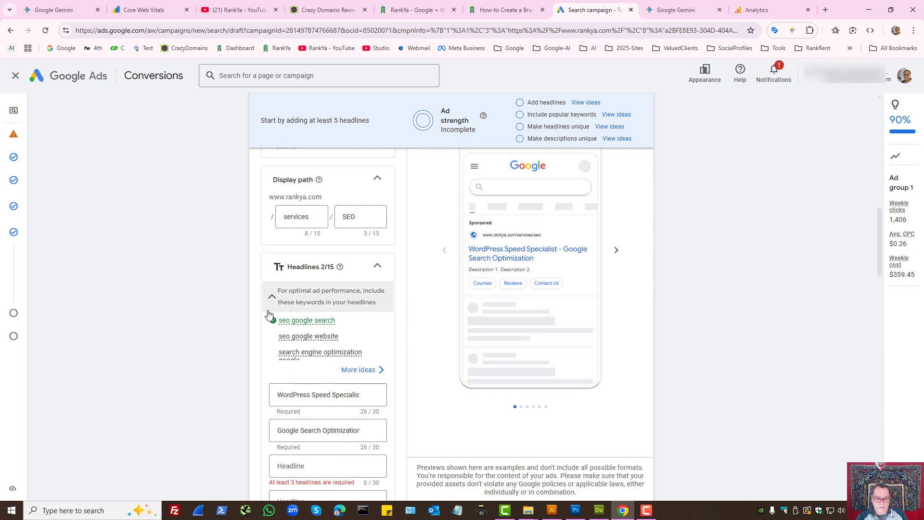
drag(279, 337, 345, 336)
key(ctrl+c)
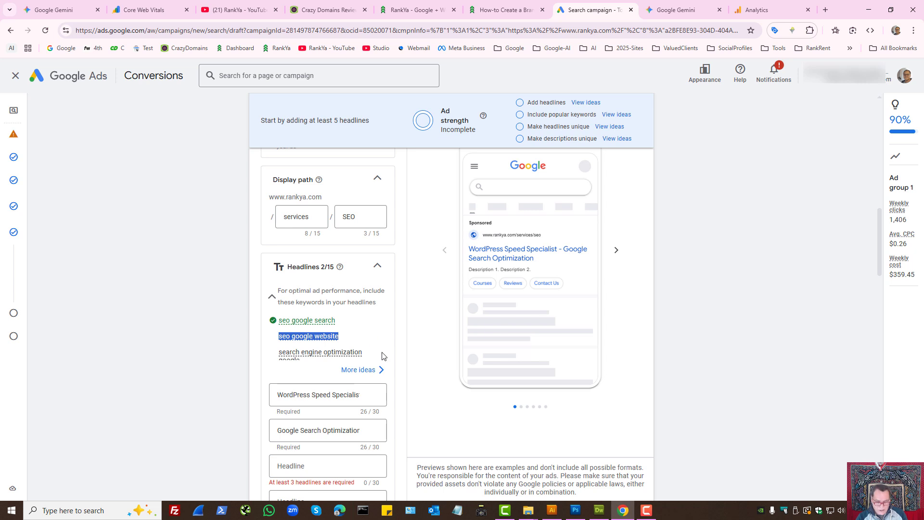
click(299, 465)
key(ctrl+v)
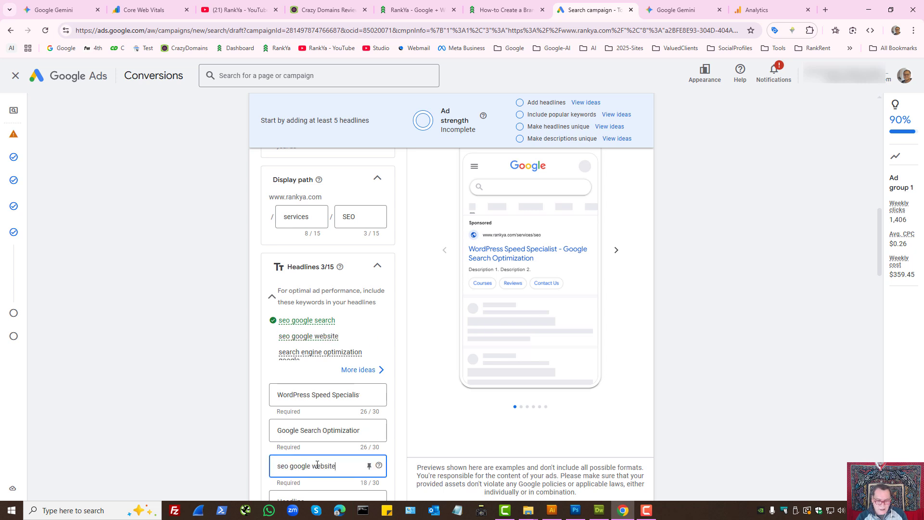
Capitalize the third headline as SEO Google Website and check the ad preview
double_click(280, 466)
text(SEO)
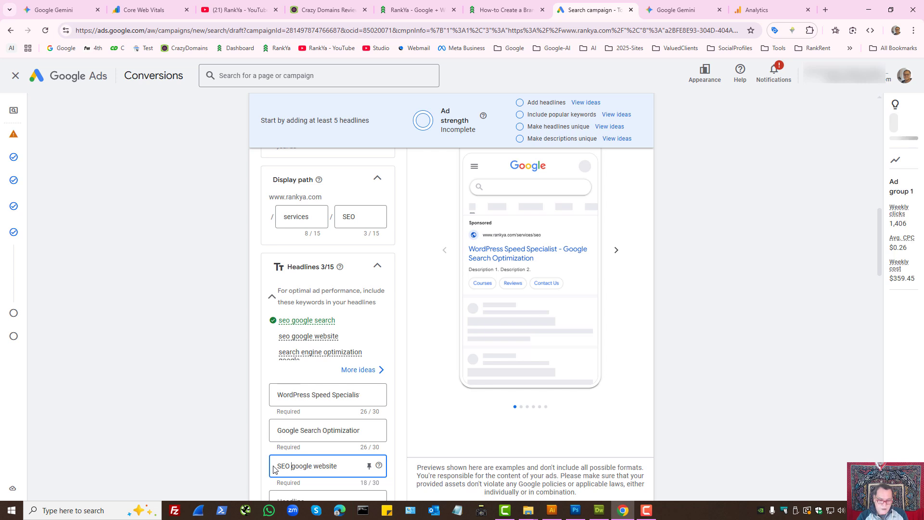
drag(291, 470, 318, 466)
text(G)
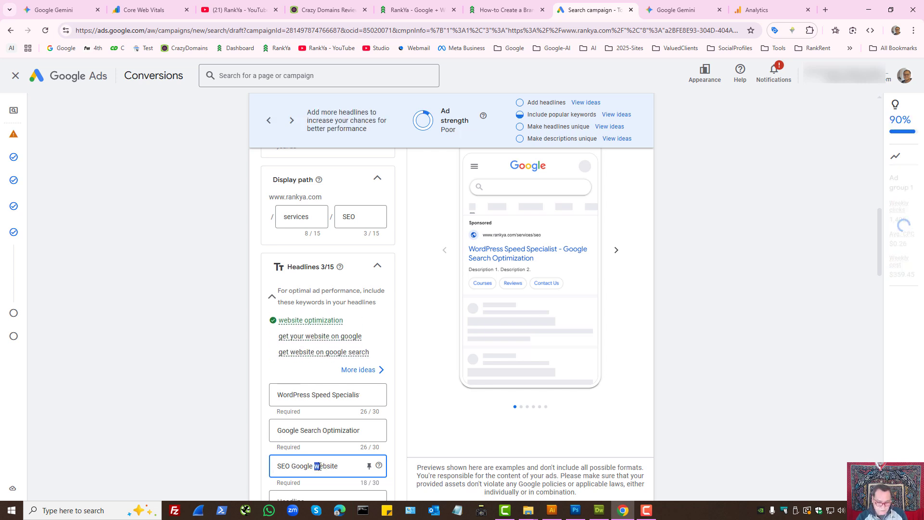
text(W)
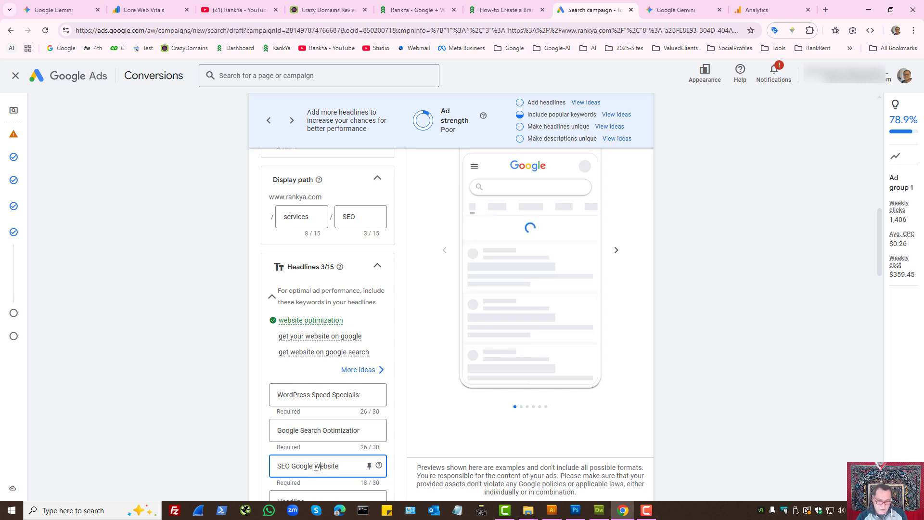
triple_click(316, 466)
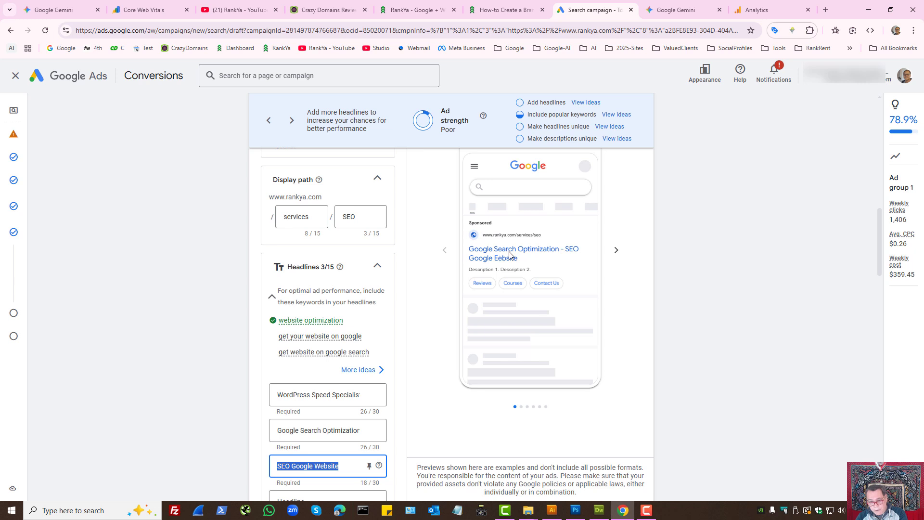
Enter Expert in WordPress Optimization as the fourth headline
scroll(308, 409, down, 3)
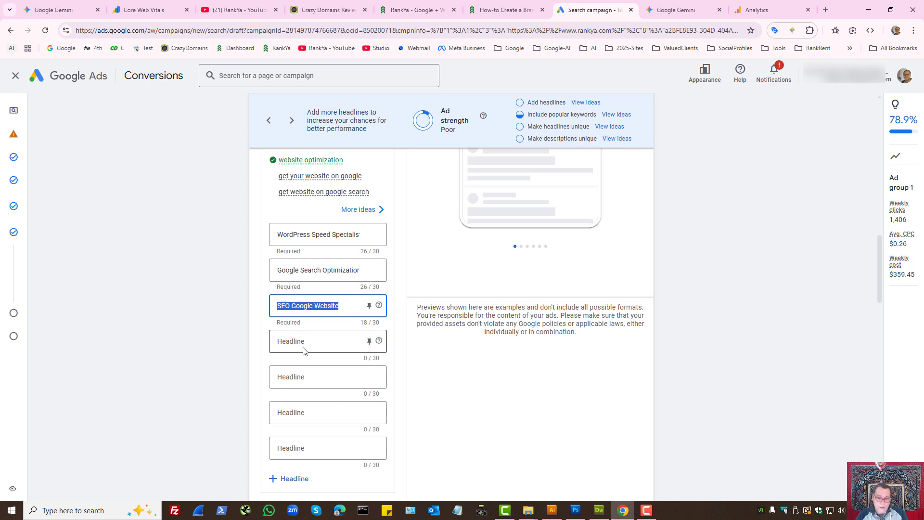
scroll(299, 347, down, 3)
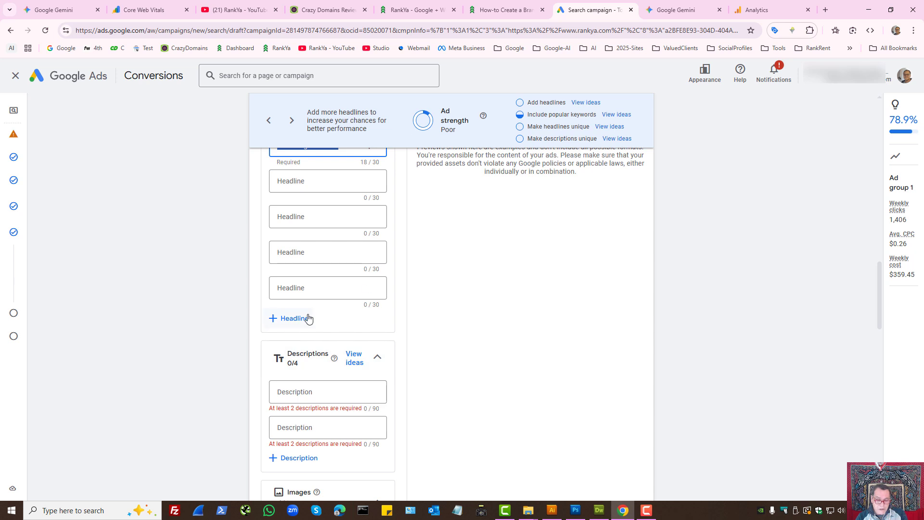
scroll(483, 318, up, 3)
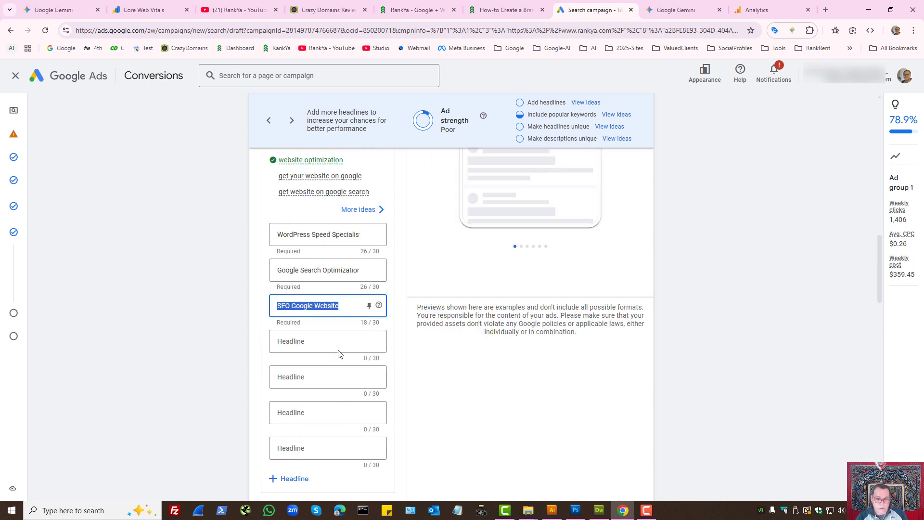
click(287, 341)
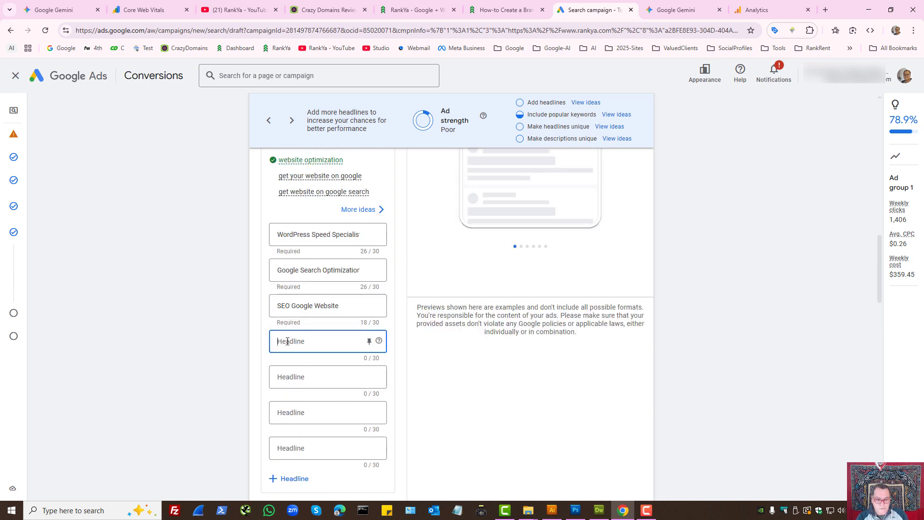
text(G)
key(BackSpace)
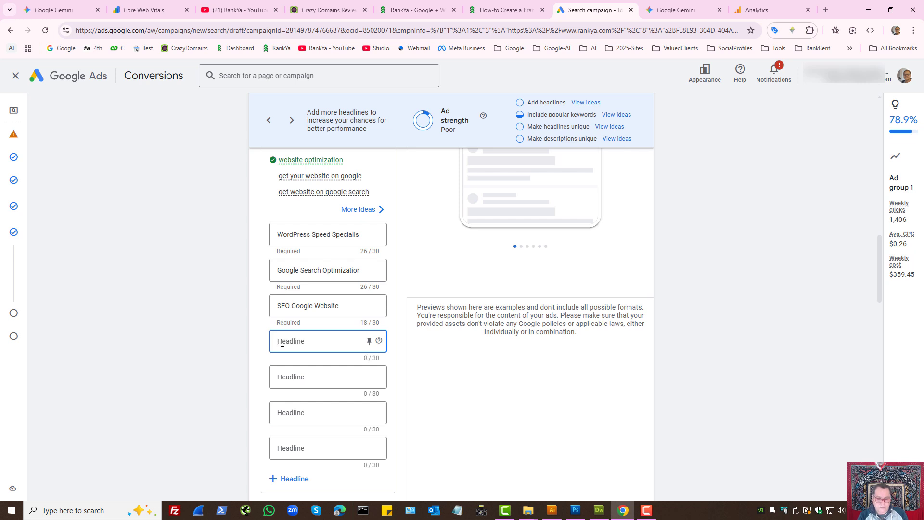
text(G)
key(BackSpace)
text(Expert in WordPress Opti)
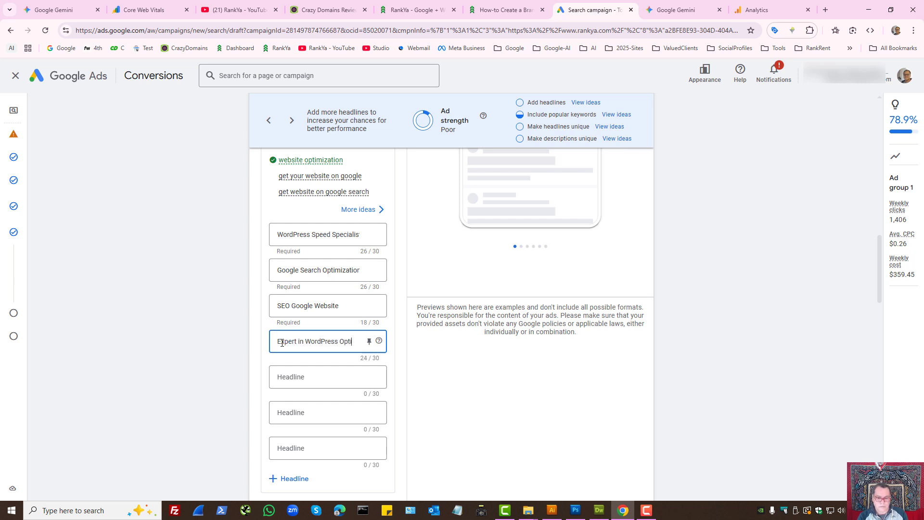
text(mization)
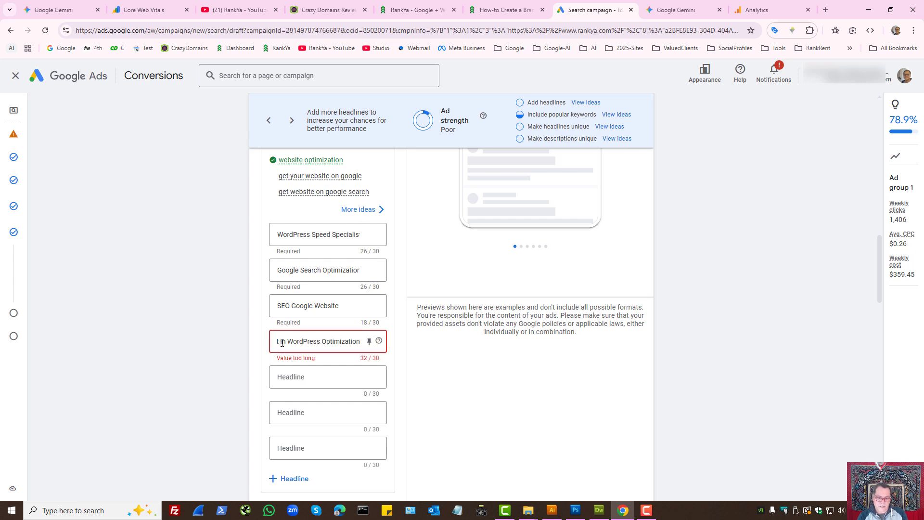
Shorten the fourth headline to Expert in WordPress SEO
key(BackSpace)
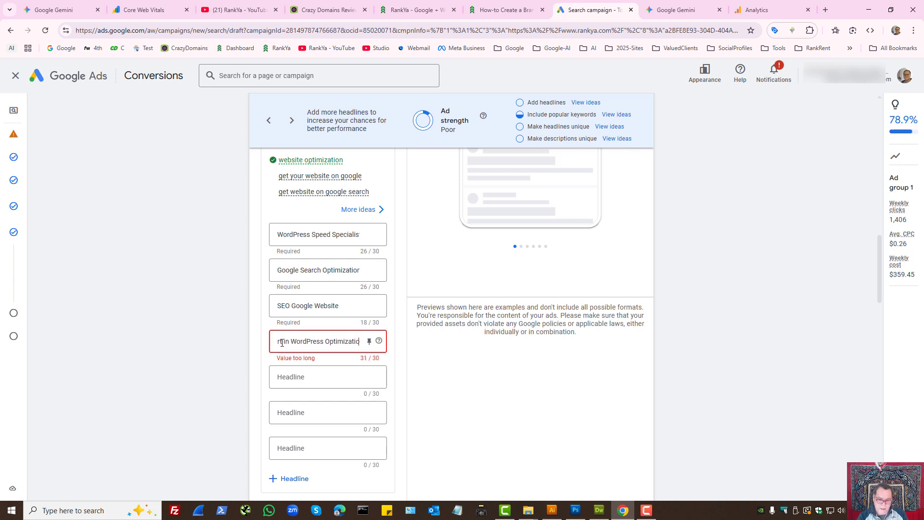
key(BackSpace)
key(BackSpace)
key(BackSpace)
key(BackSpace)
key(BackSpace)
key(BackSpace)
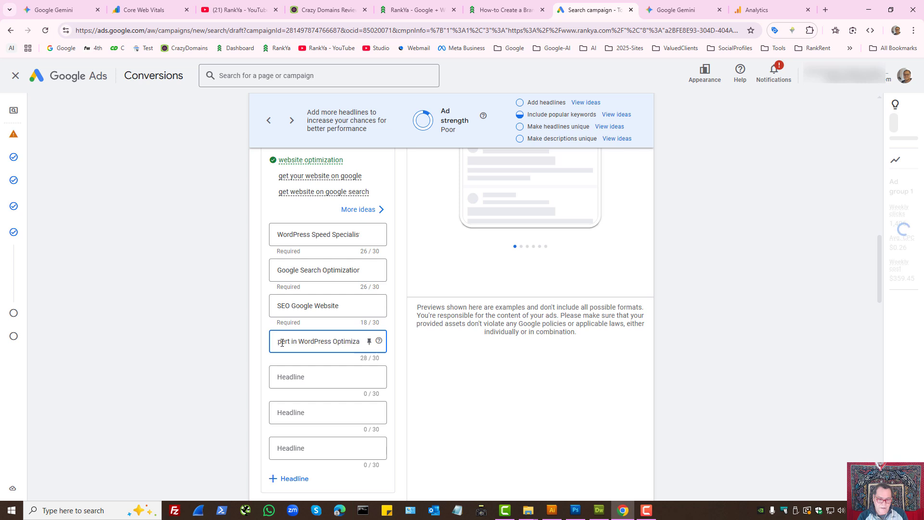
key(BackSpace)
key(BackSpace)
key(BackSpace)
key(BackSpace)
key(BackSpace)
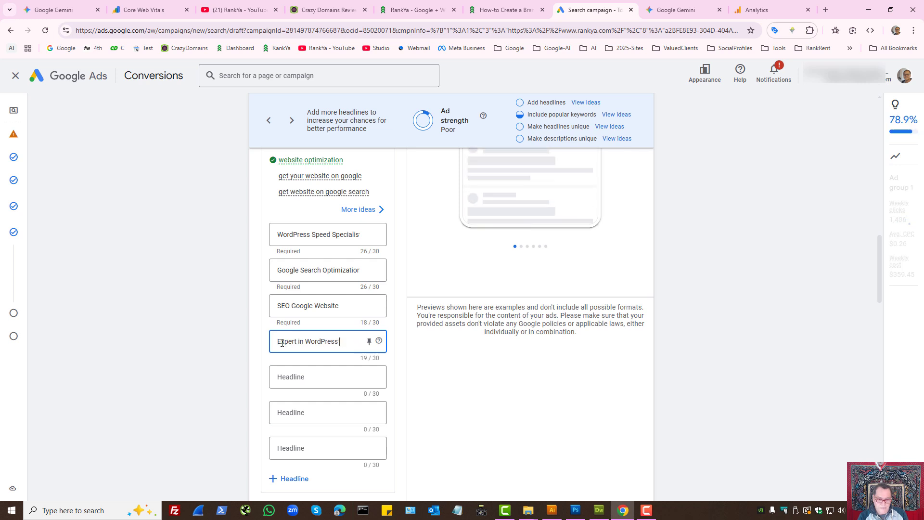
text(SEO)
click(296, 378)
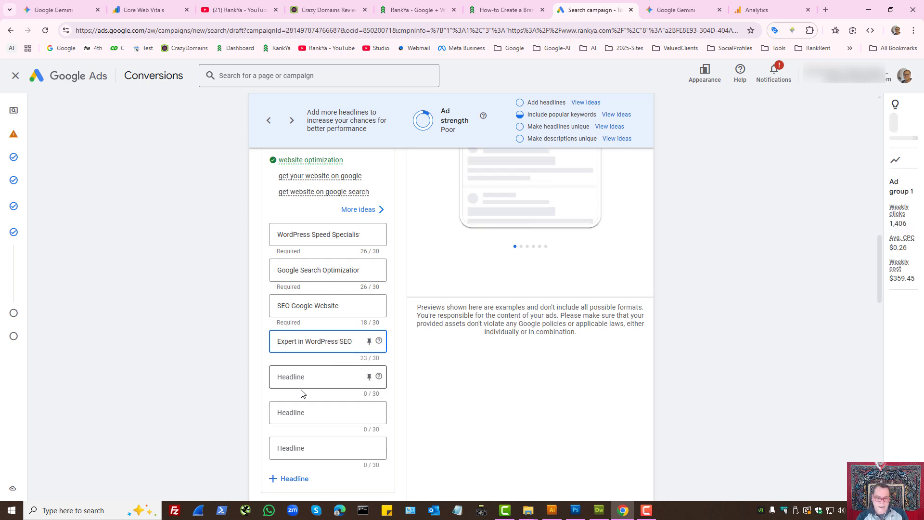
Switch from the ad's empty description fields to Gemini and ask it to create short description
scroll(296, 378, down, 6)
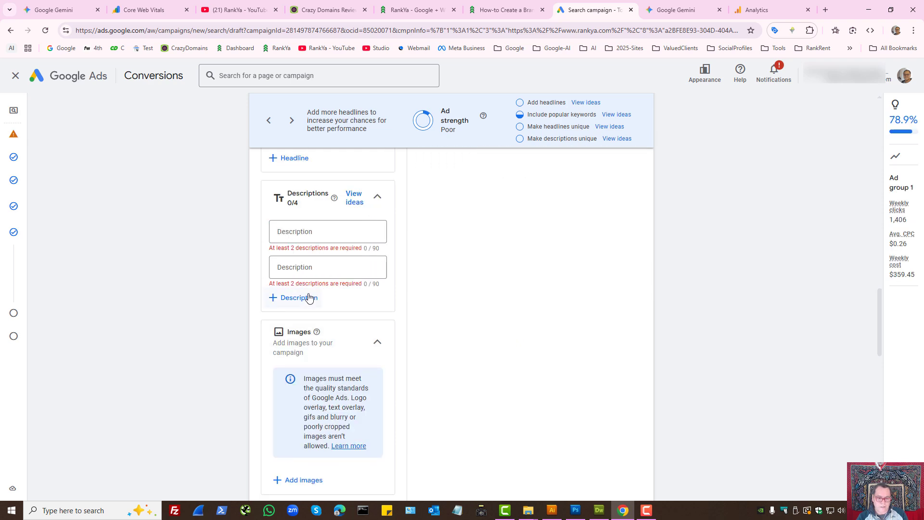
click(286, 230)
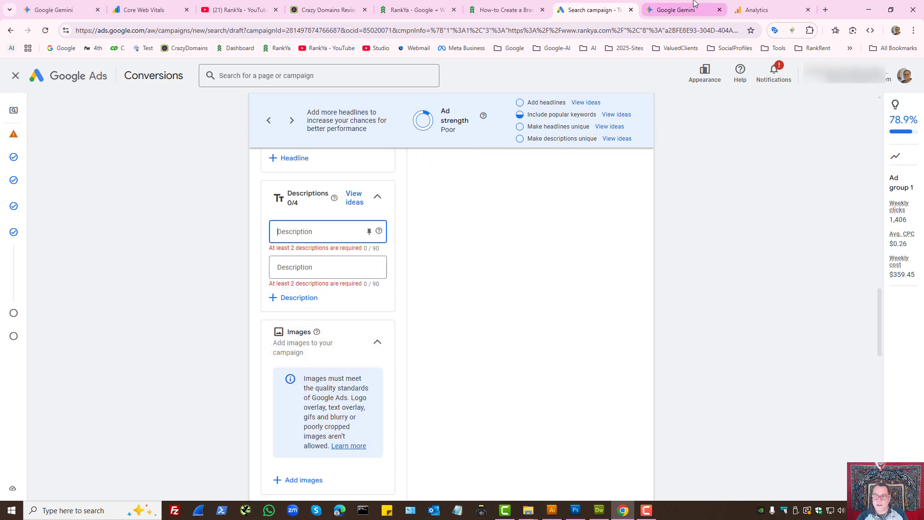
click(676, 9)
click(324, 438)
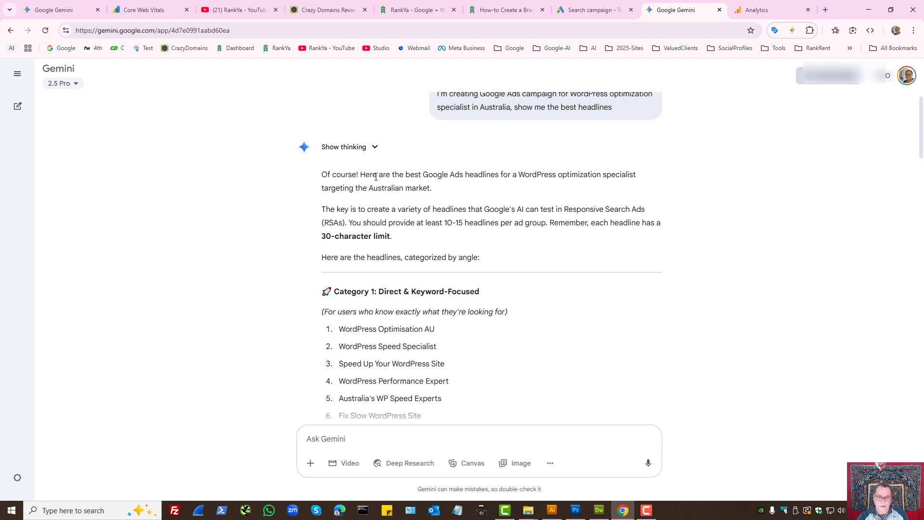
text(create b)
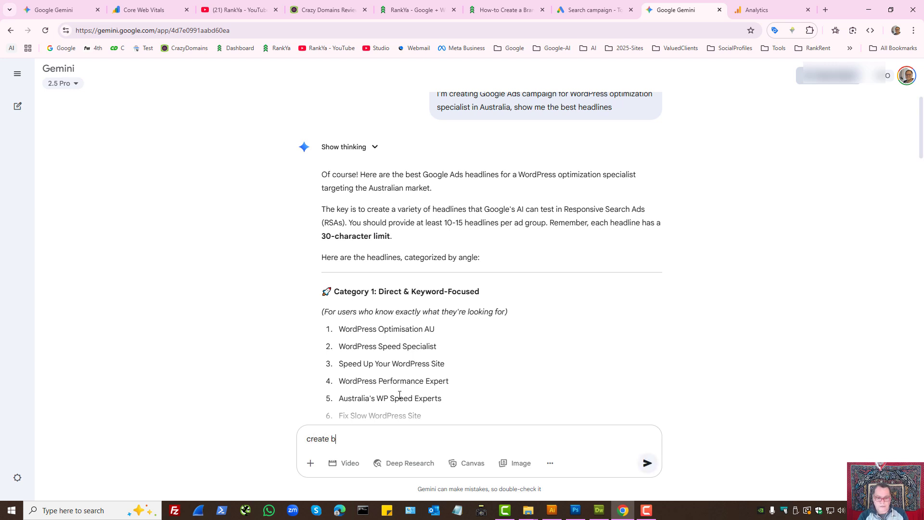
text(sjho)
key(Return)
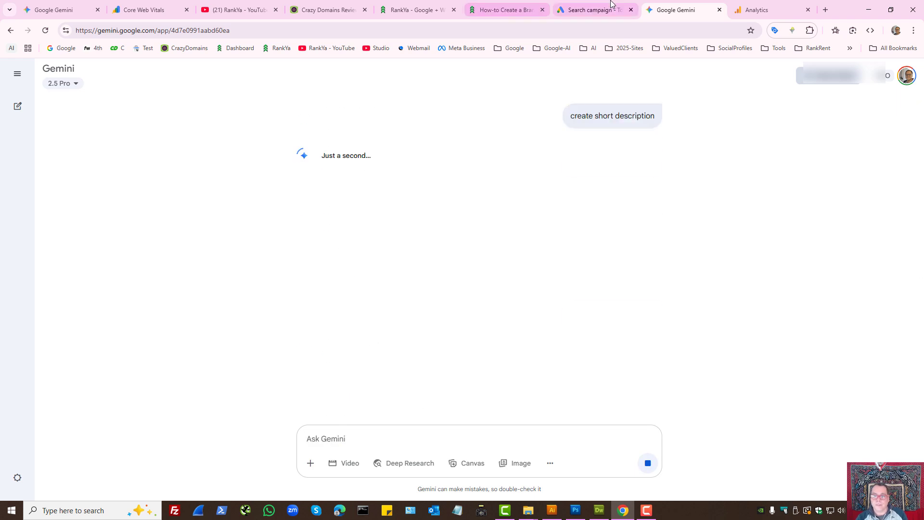
Return to Google Ads to check the ad preview and compare the ad content with the RankYa homepage
click(596, 10)
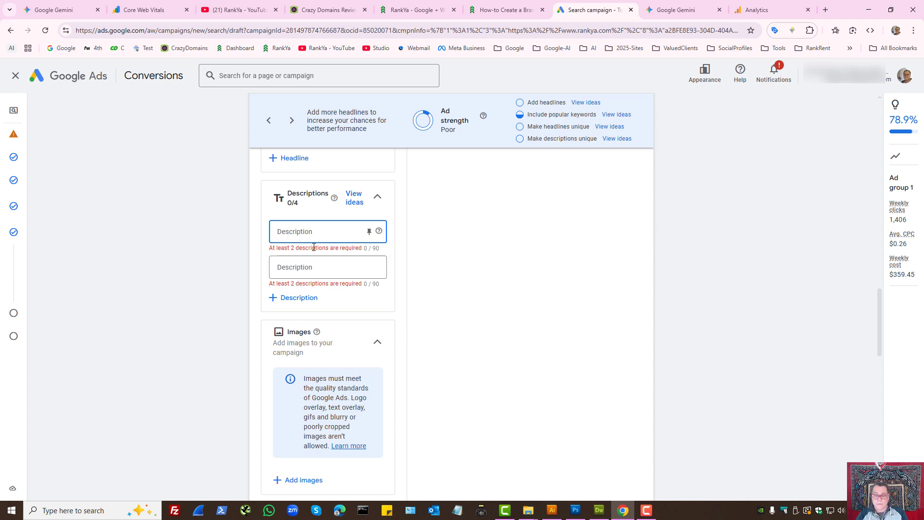
scroll(553, 360, up, 6)
scroll(549, 356, up, 3)
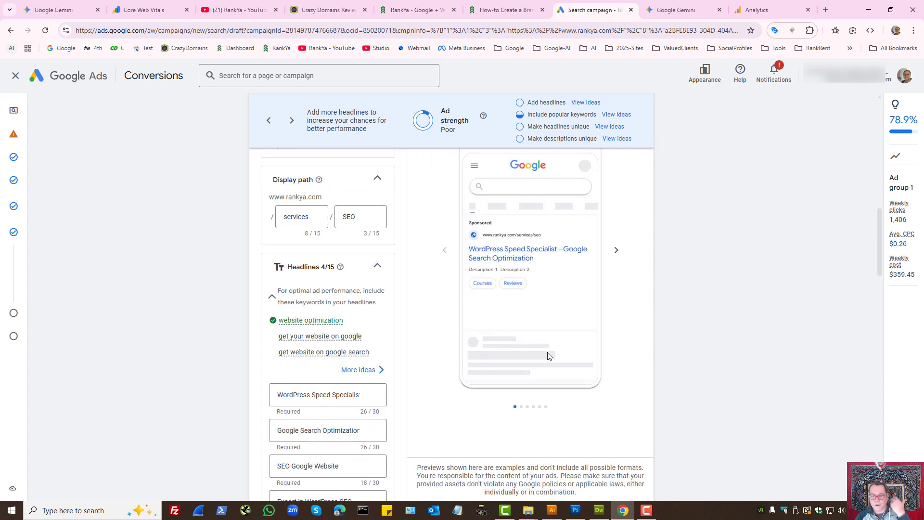
click(415, 10)
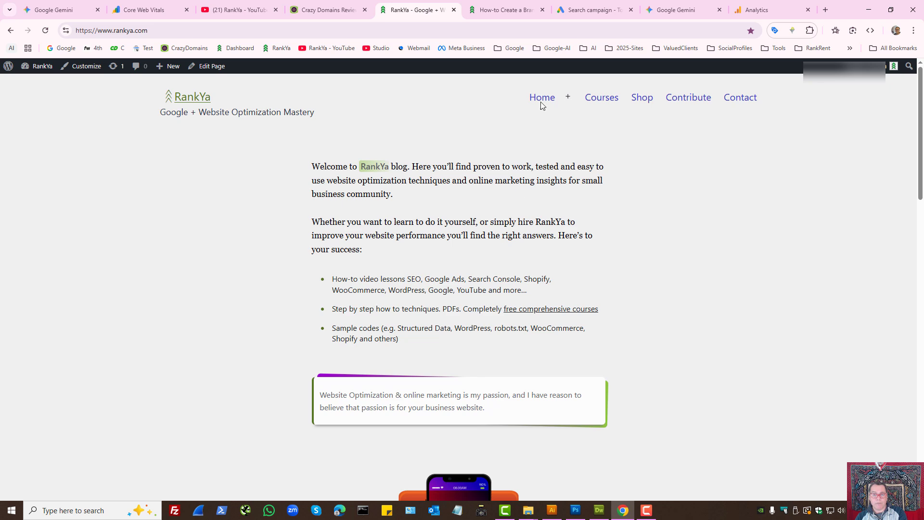
click(594, 9)
click(317, 397)
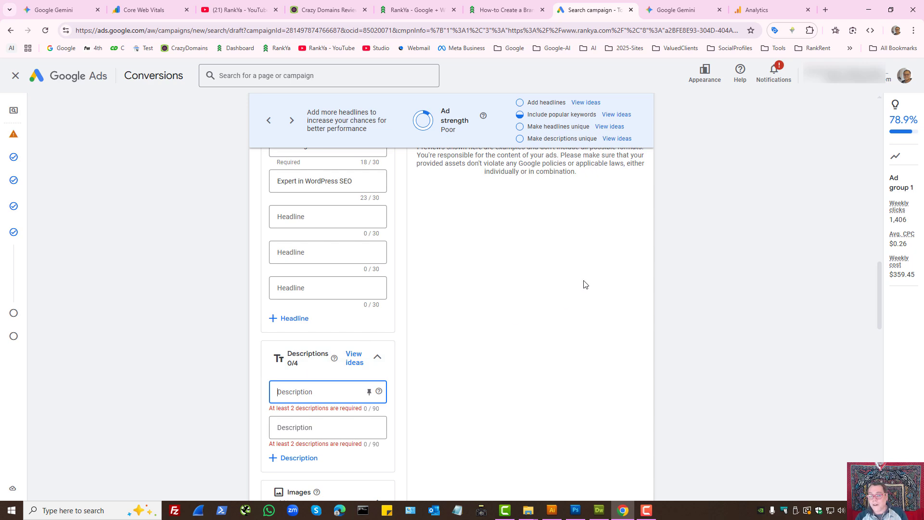
click(413, 10)
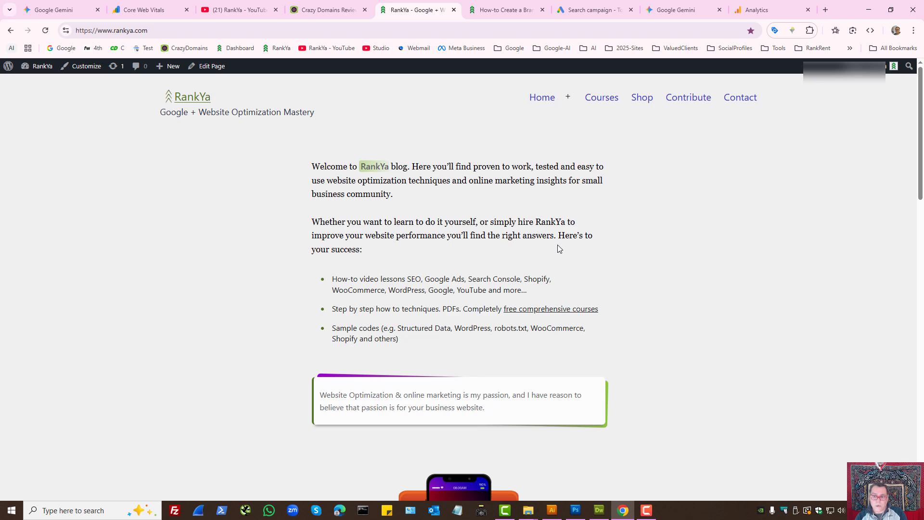
click(585, 10)
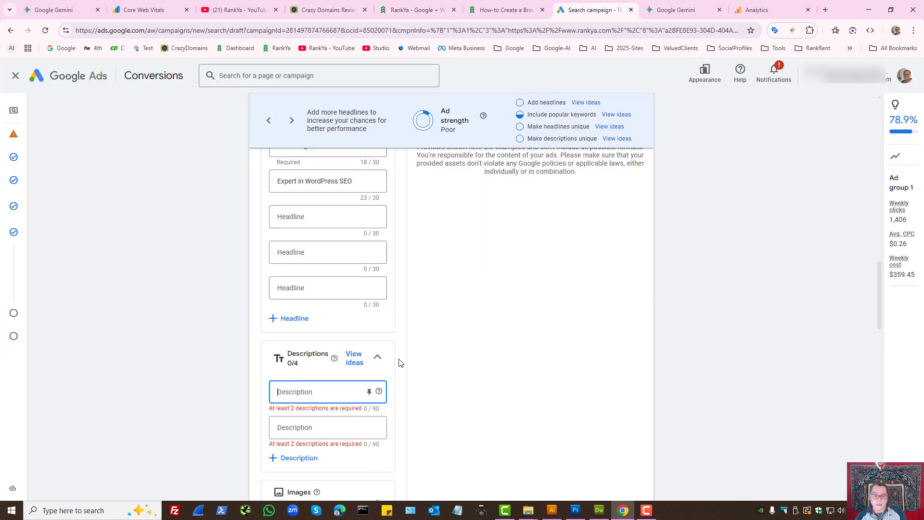
Copy Gemini's description beginning We analyse your code, images & plugins without its final period and paste it as the ad's first description
click(714, 11)
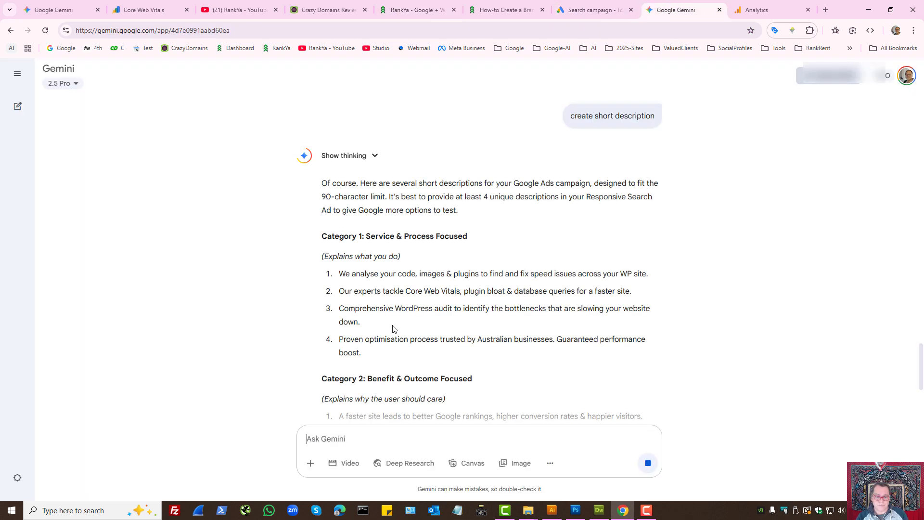
double_click(344, 274)
drag(397, 269, 648, 274)
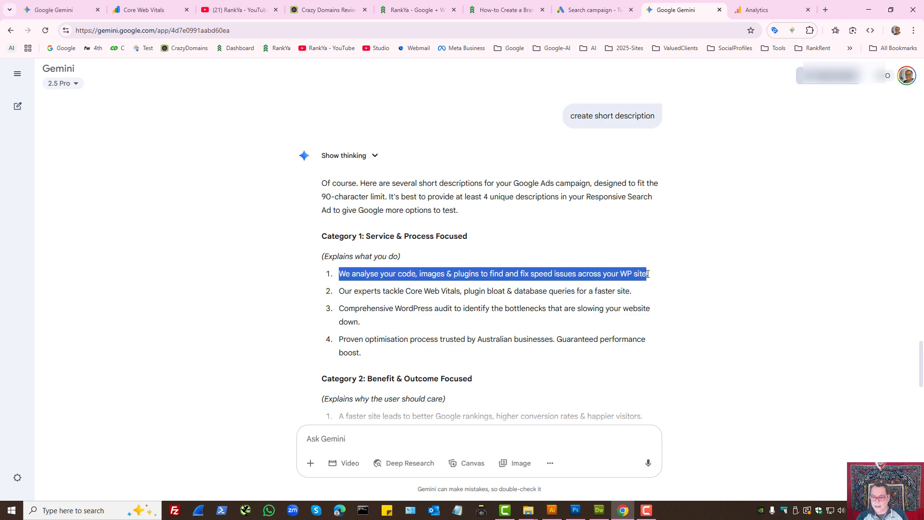
right_click(621, 273)
click(632, 284)
click(594, 10)
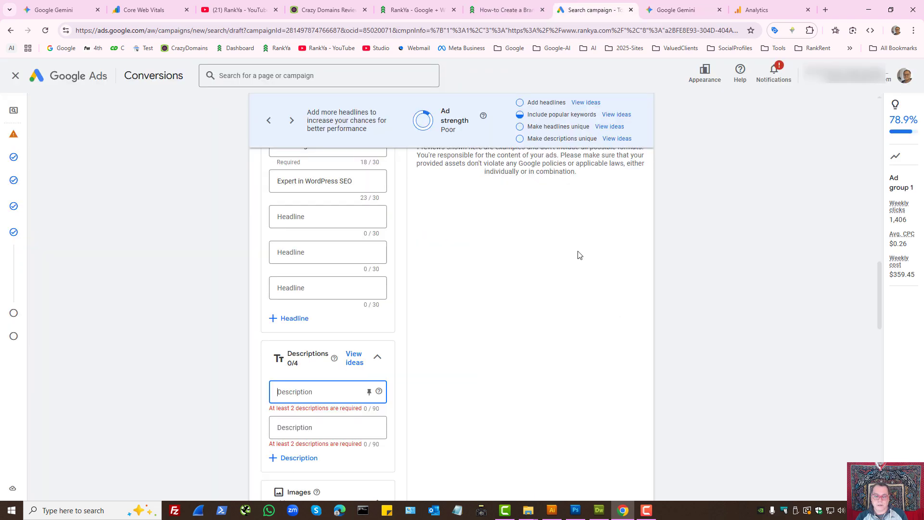
key(ctrl+v)
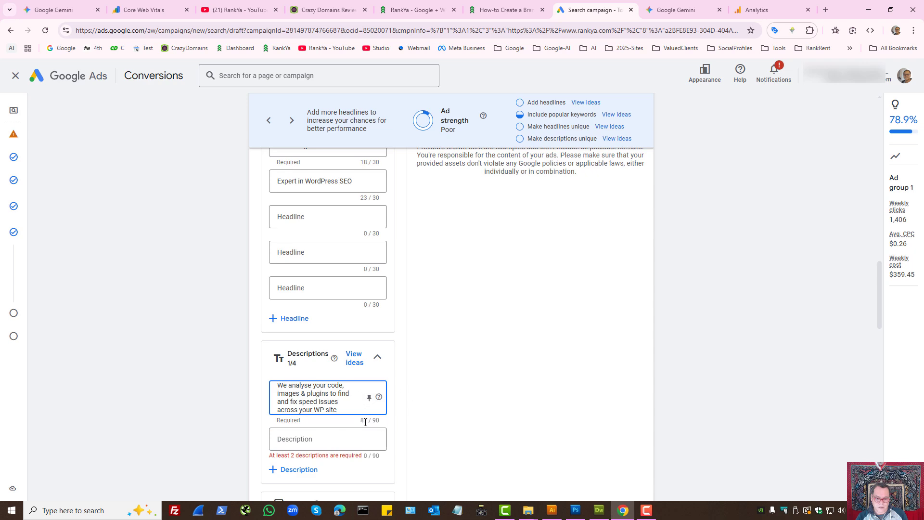
Copy Gemini's Comprehensive WordPress audit suggestion and paste it as the ad's second description
click(314, 445)
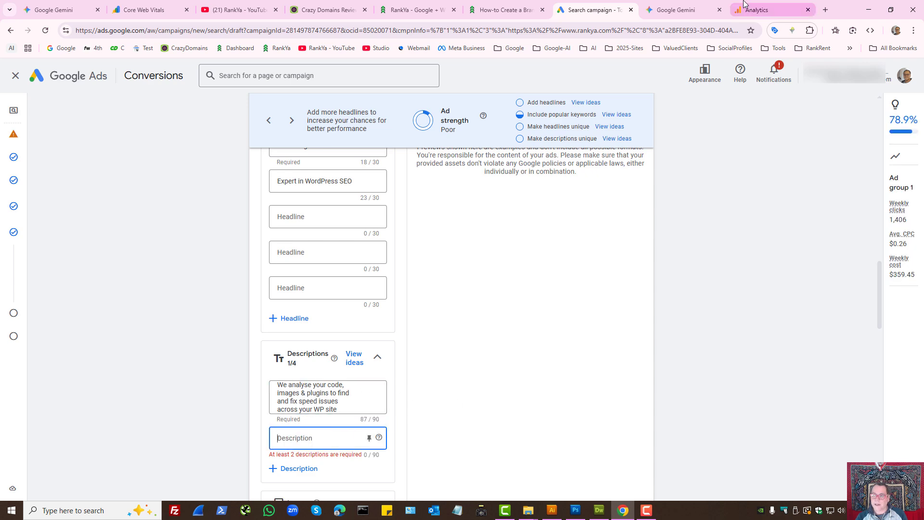
click(700, 9)
mouse_move(344, 308)
mouse_down()
mouse_move(358, 321)
mouse_move(346, 304)
mouse_up()
double_click(340, 309)
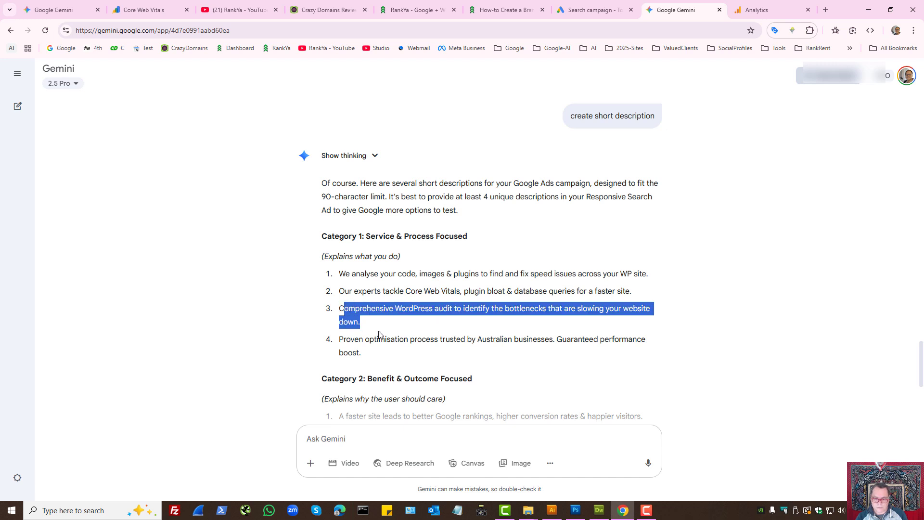
triple_click(376, 354)
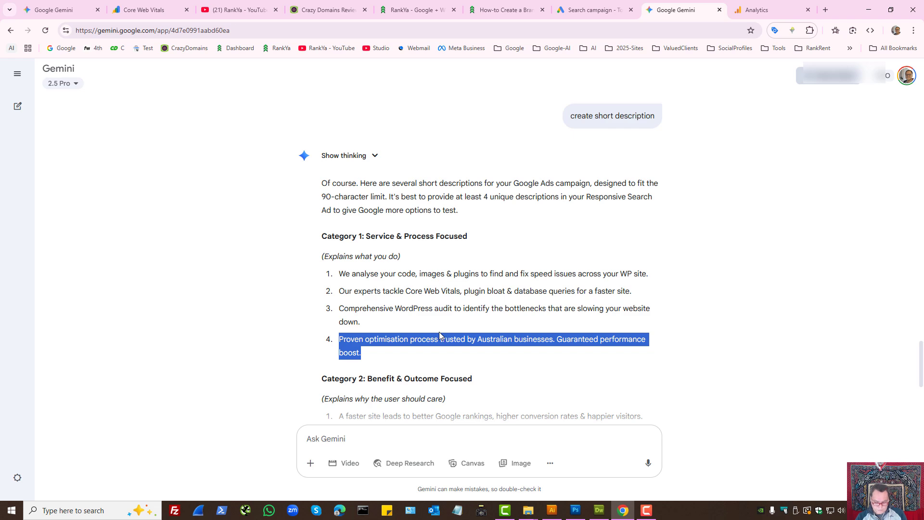
click(359, 309)
drag(340, 308, 375, 325)
click(612, 245)
click(595, 10)
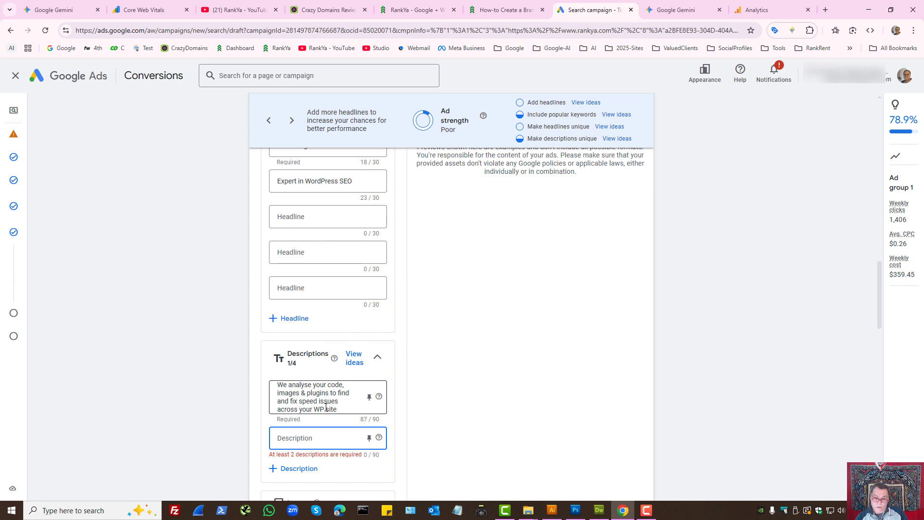
key(ctrl+v)
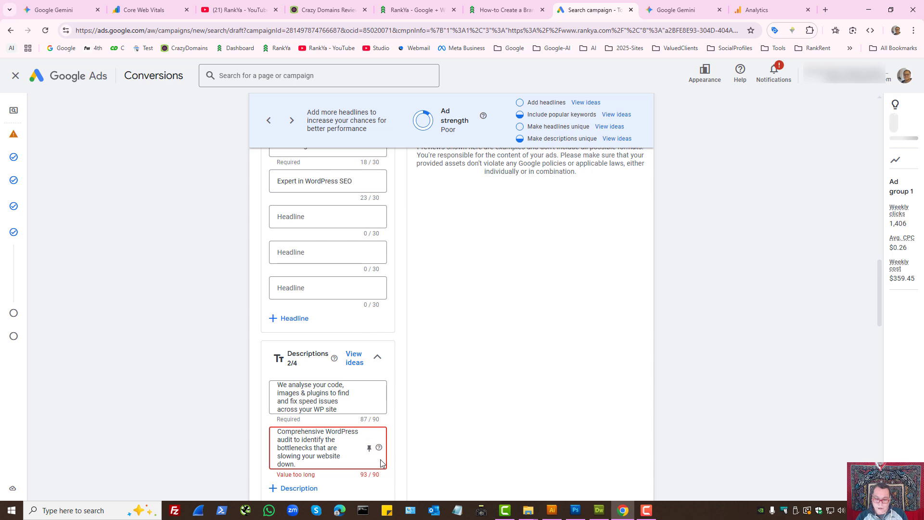
Remove the closing word down from the second description so it ends with slowing your website
scroll(480, 388, down, 3)
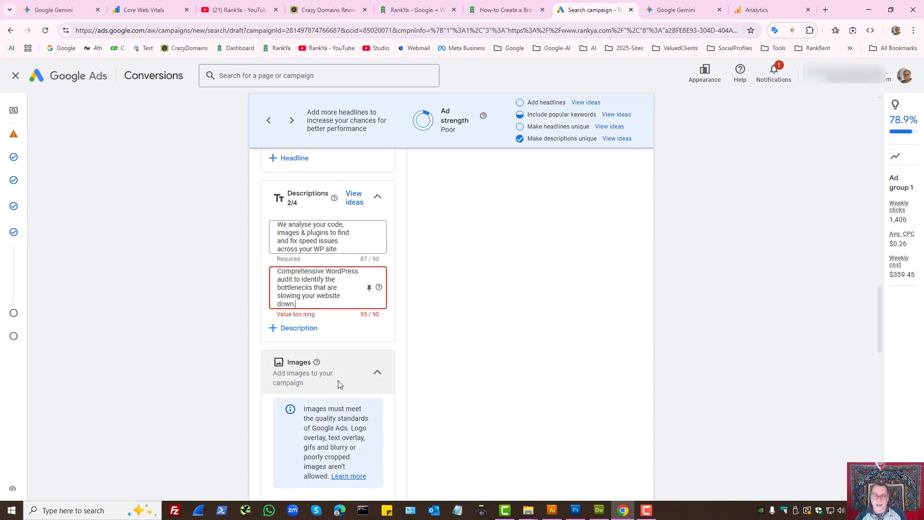
scroll(406, 347, up, 3)
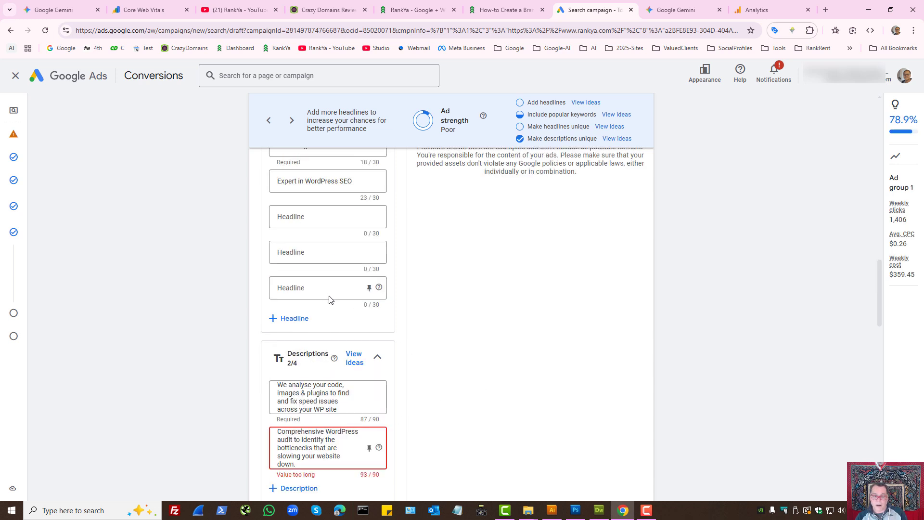
double_click(296, 434)
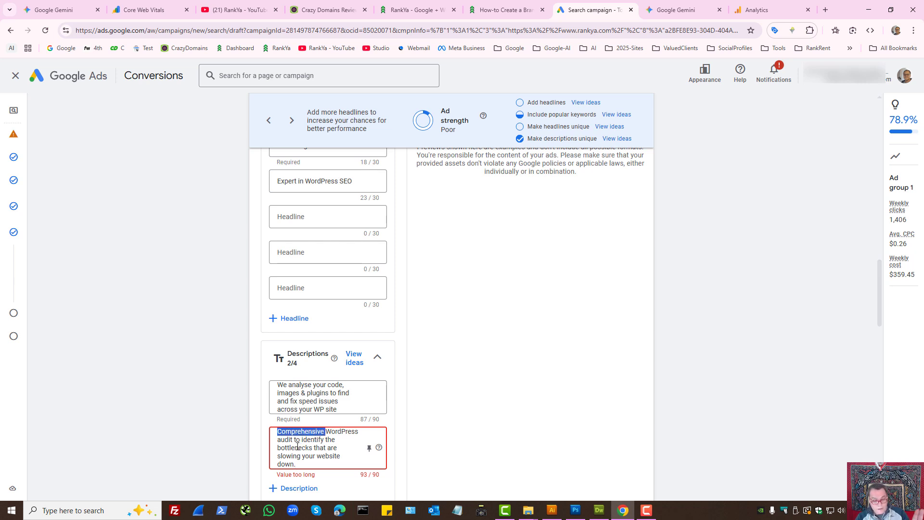
click(305, 456)
double_click(308, 432)
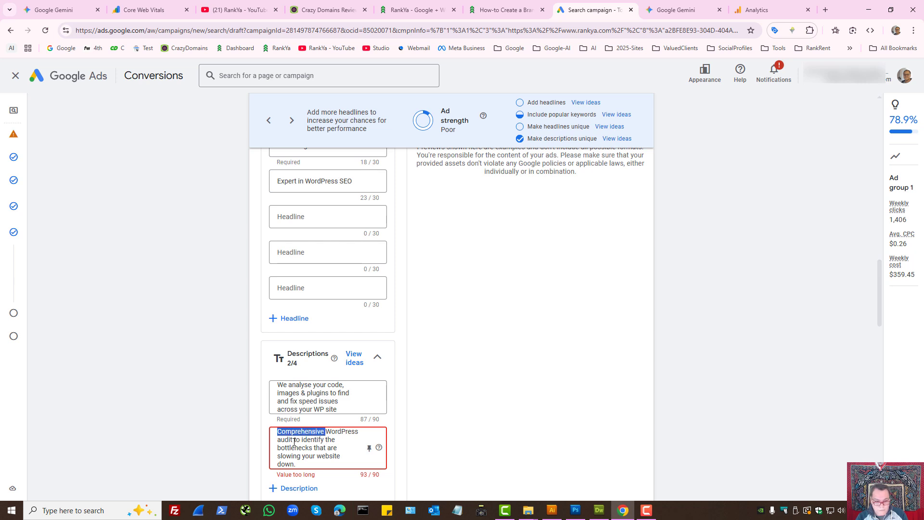
click(294, 440)
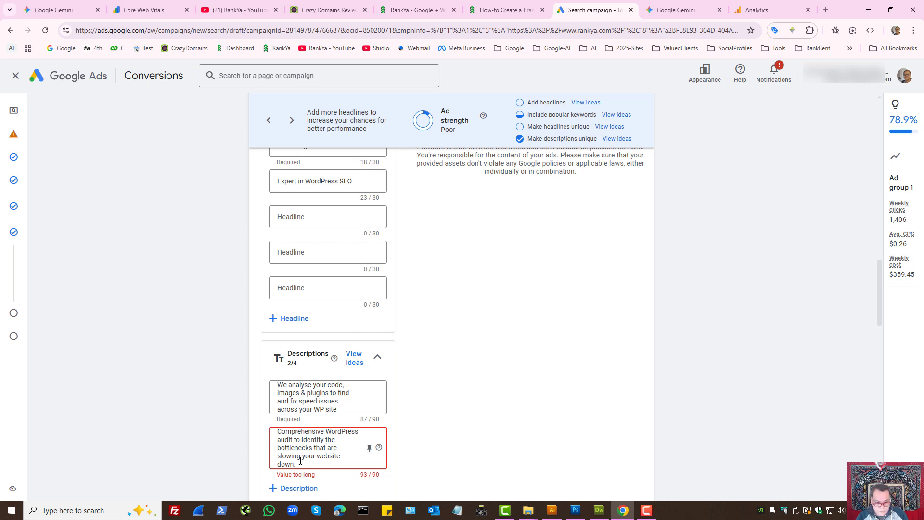
drag(302, 467, 280, 464)
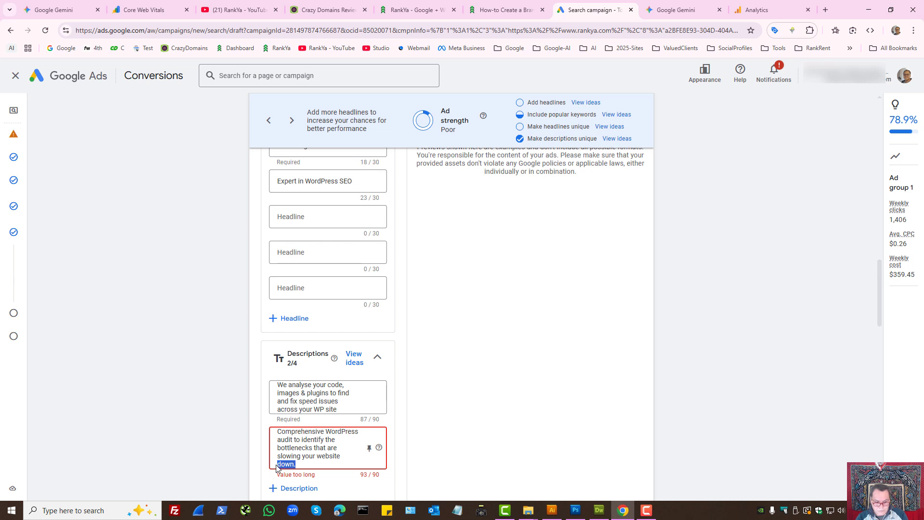
key(BackSpace)
key(BackSpace)
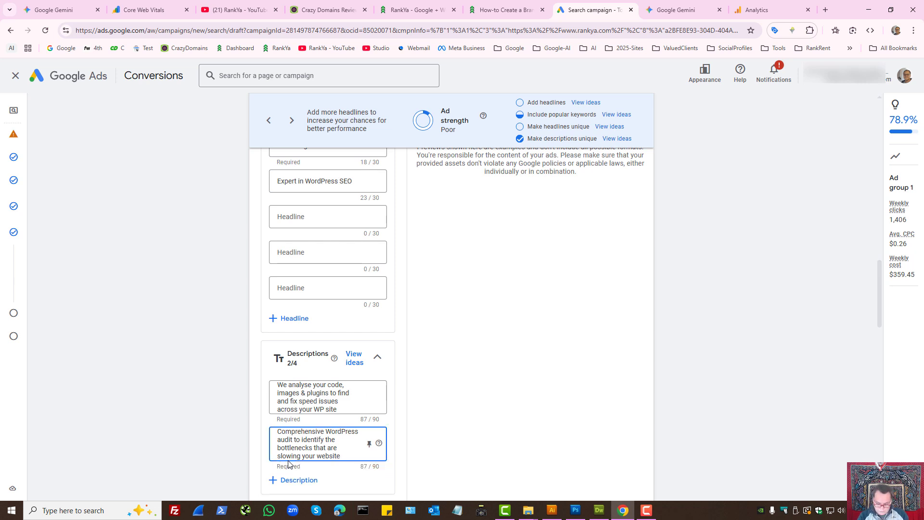
text(.)
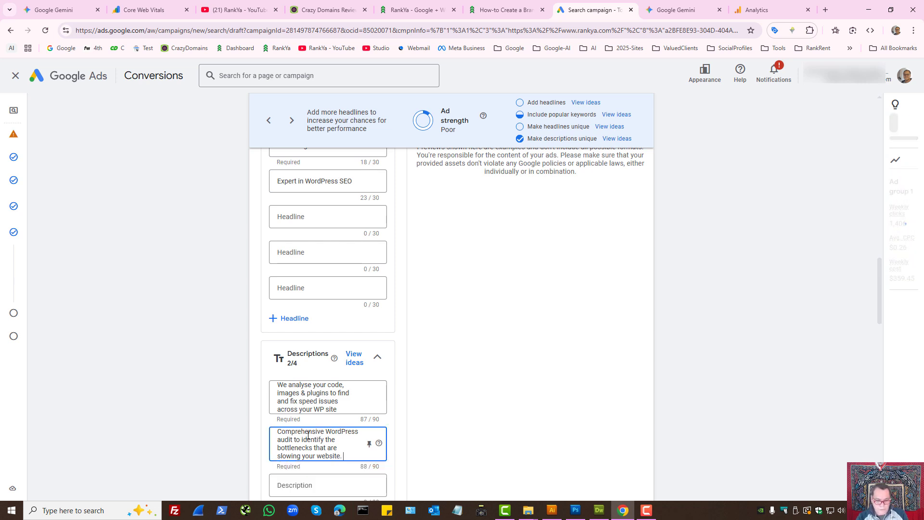
Replace Comprehensive with Full in the second description and change its ending to website, book now
double_click(308, 434)
text(F)
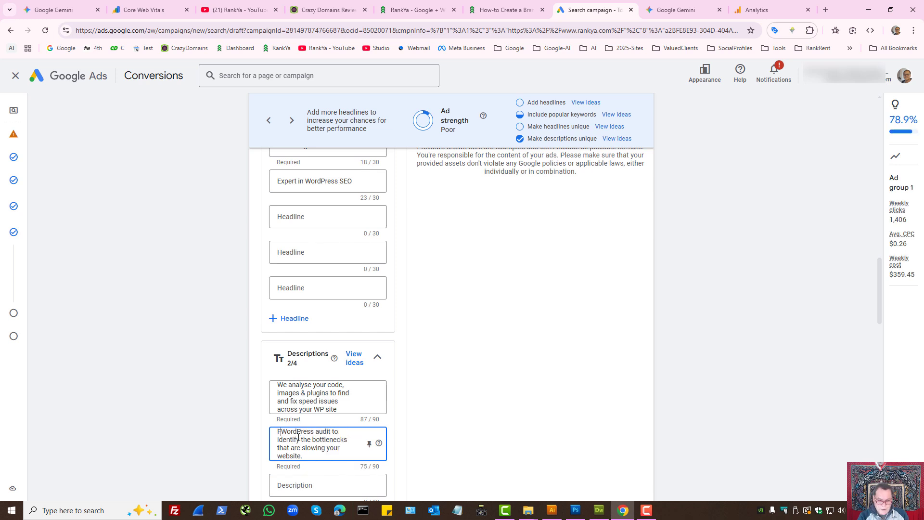
text(ull)
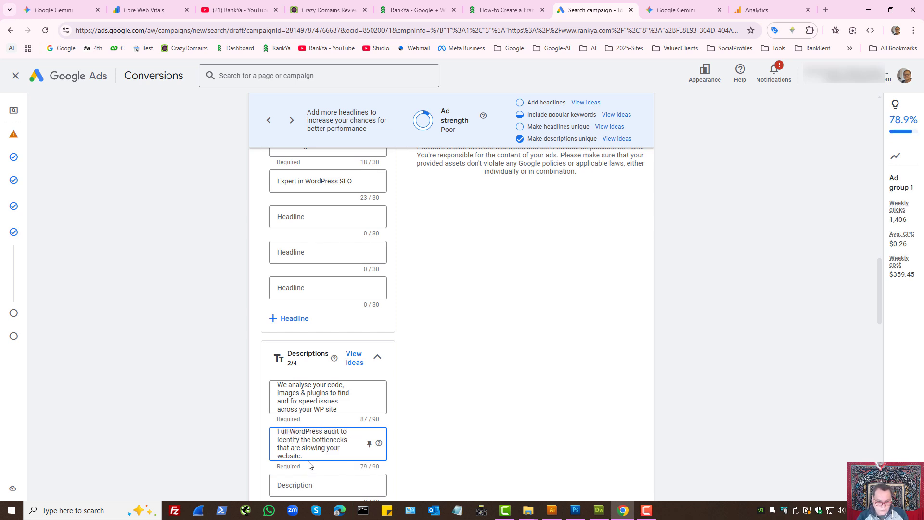
click(310, 455)
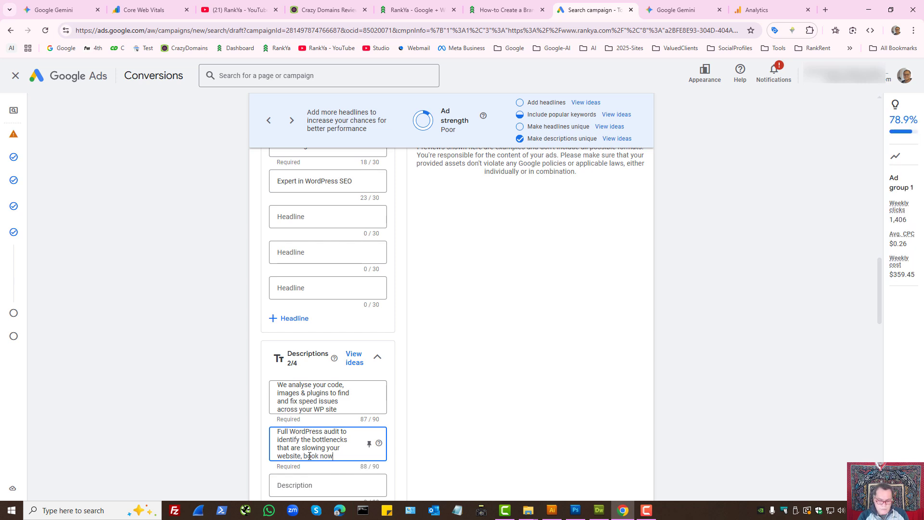
End the ad's first and second descriptions with a period
click(350, 407)
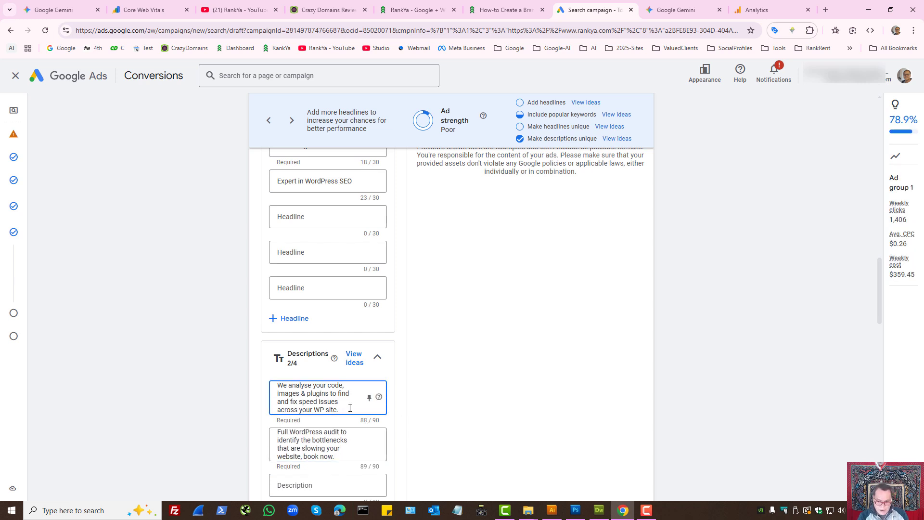
text(Secure )
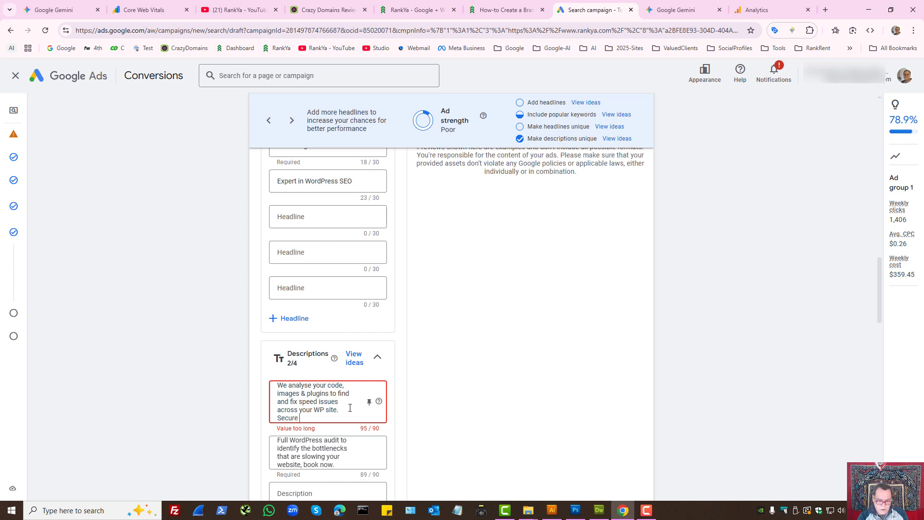
text(purchase)
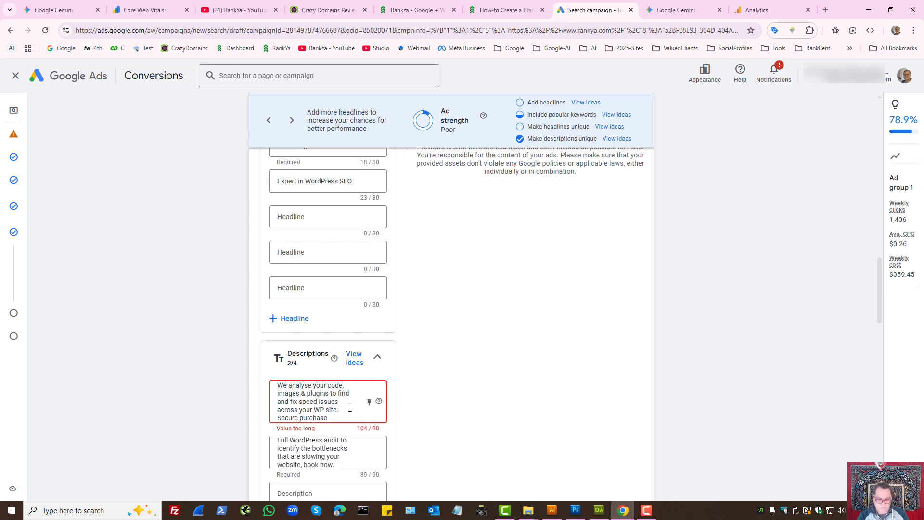
drag(330, 418, 272, 423)
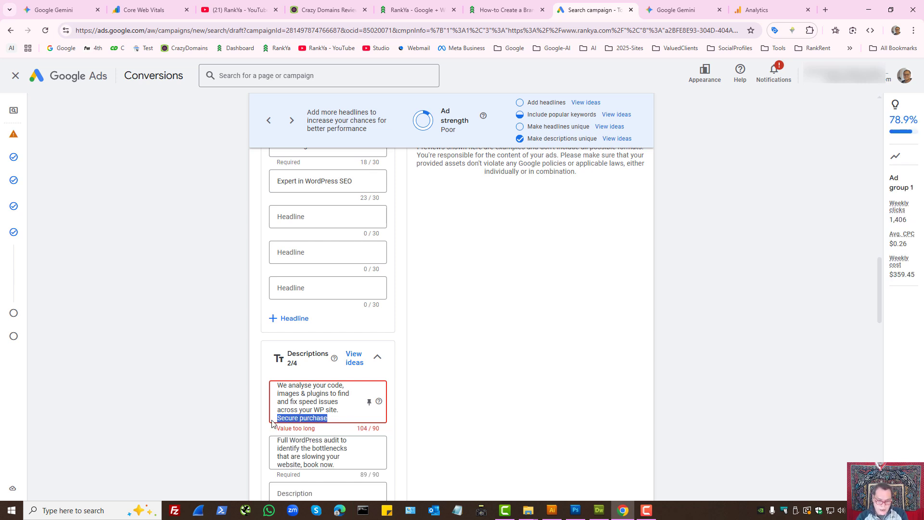
key(BackSpace)
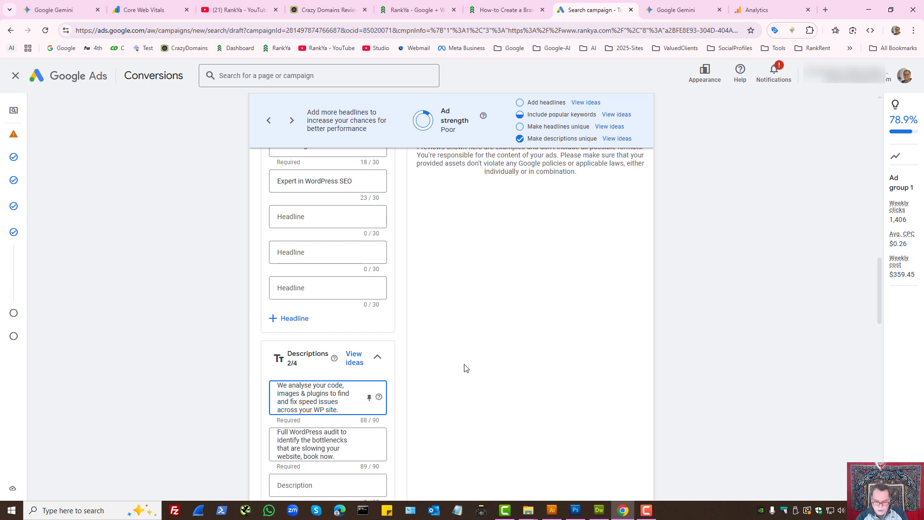
Look through the upload and asset library sources for campaign images and leave without adding one
scroll(465, 366, down, 9)
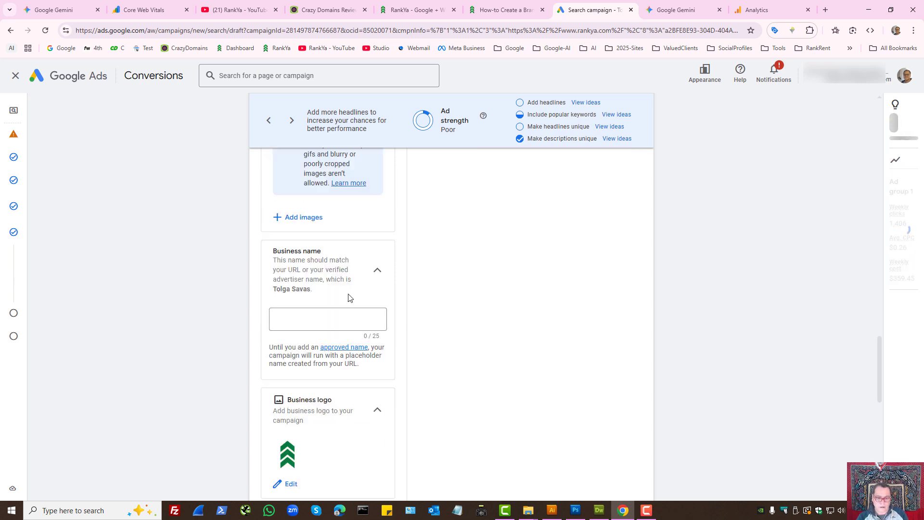
scroll(332, 312, up, 3)
click(282, 379)
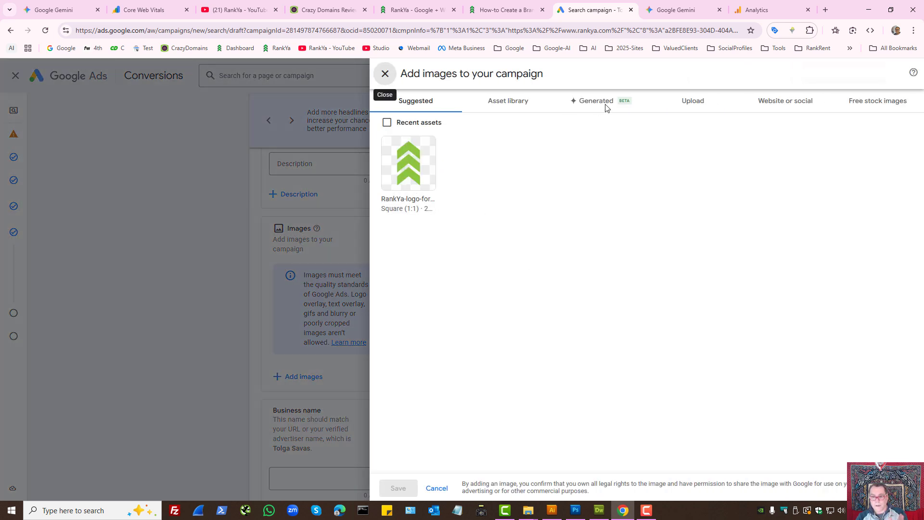
click(687, 102)
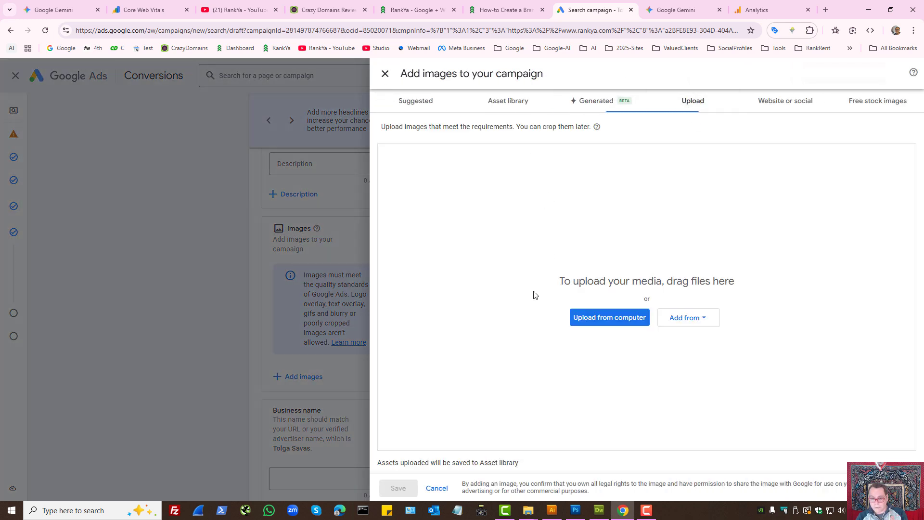
click(494, 105)
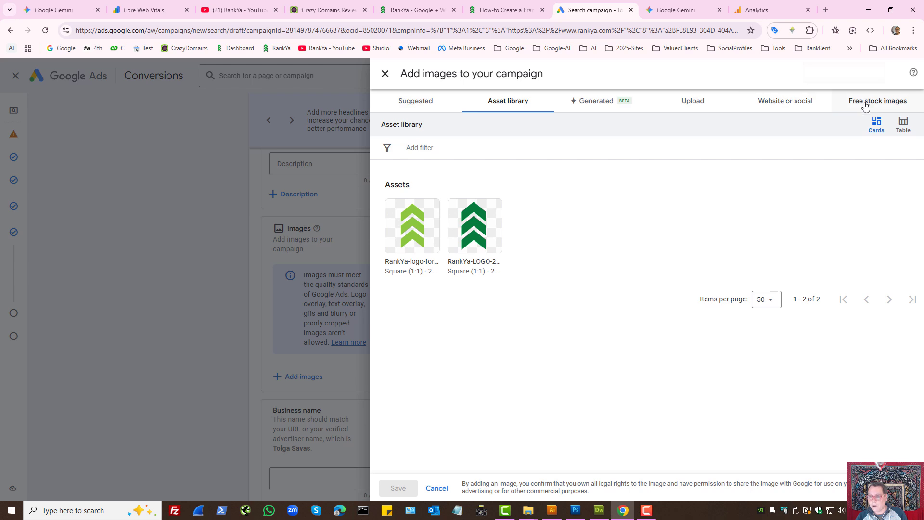
click(390, 81)
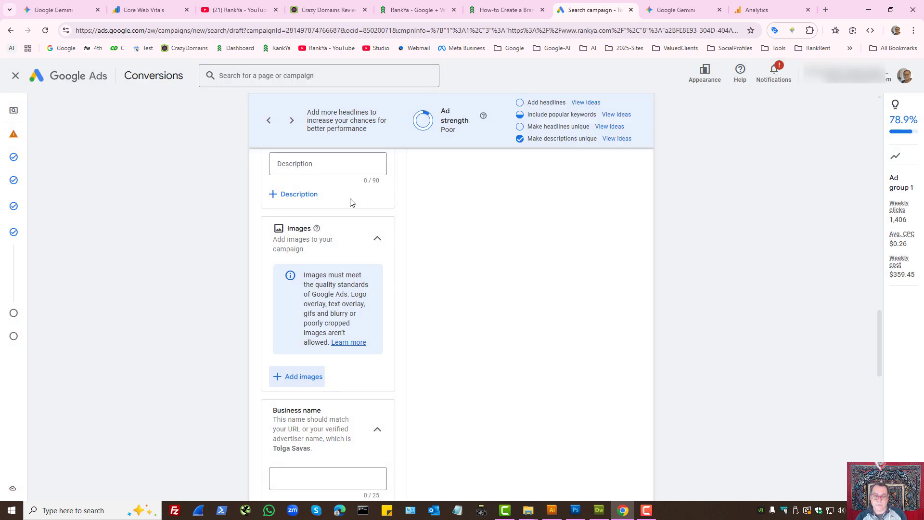
Add the light green RankYa logo from the asset library as a campaign image and save the selection
click(300, 377)
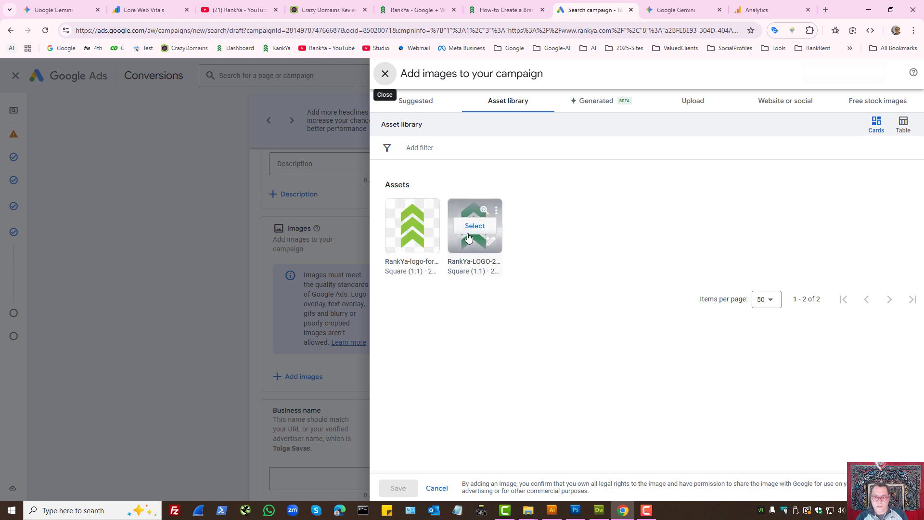
click(418, 227)
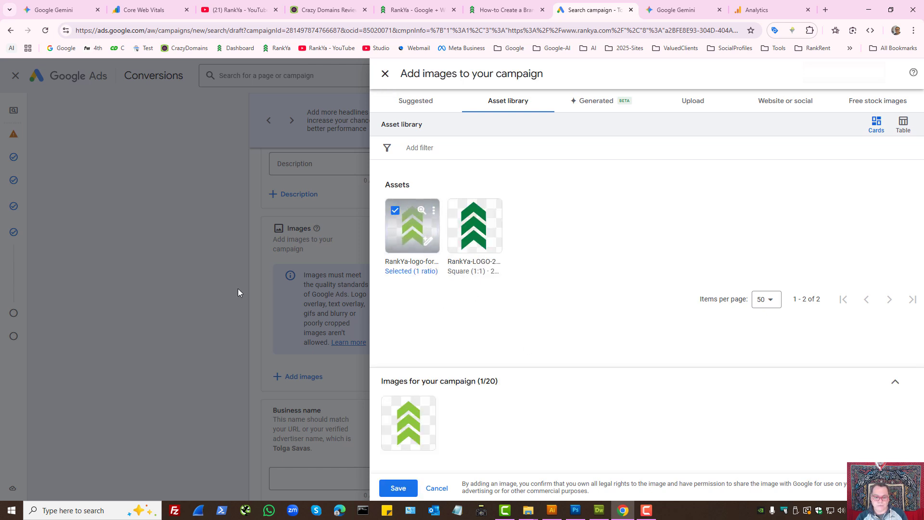
click(390, 489)
Enter the verified advertiser's name as the campaign's business name
scroll(377, 321, down, 3)
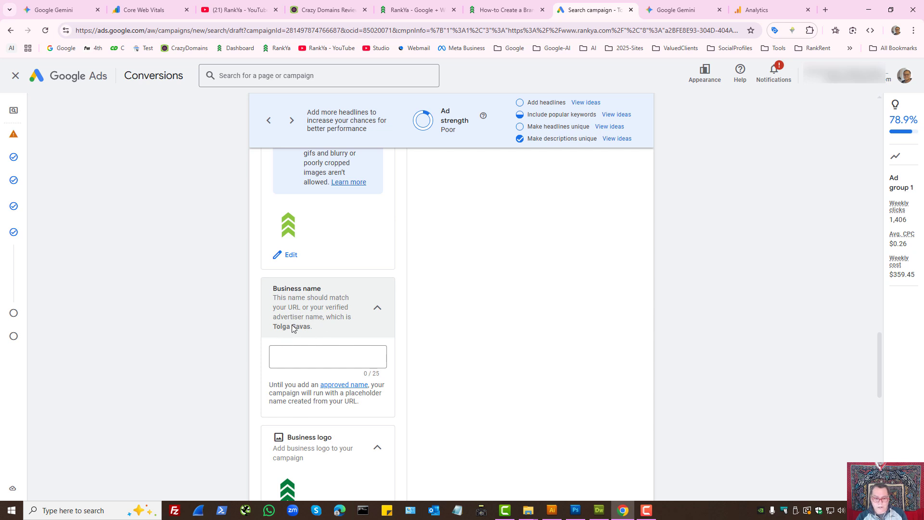
click(282, 357)
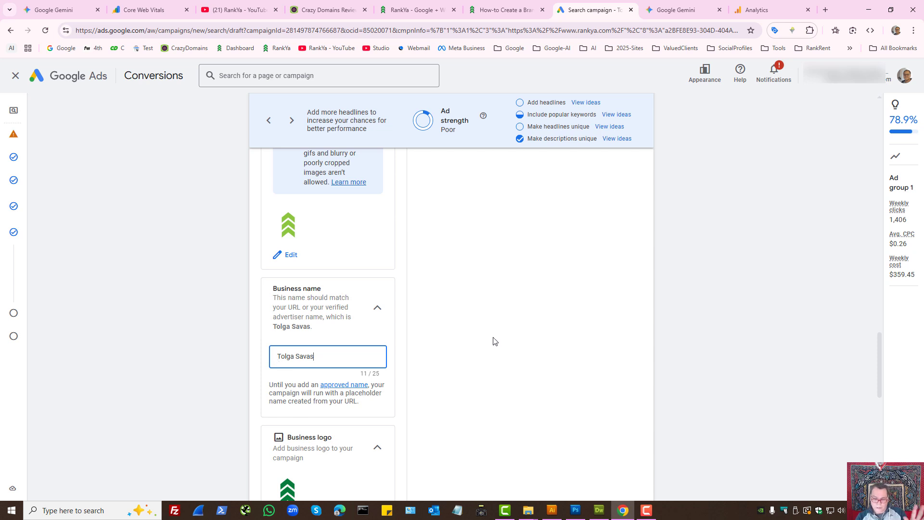
scroll(491, 339, down, 3)
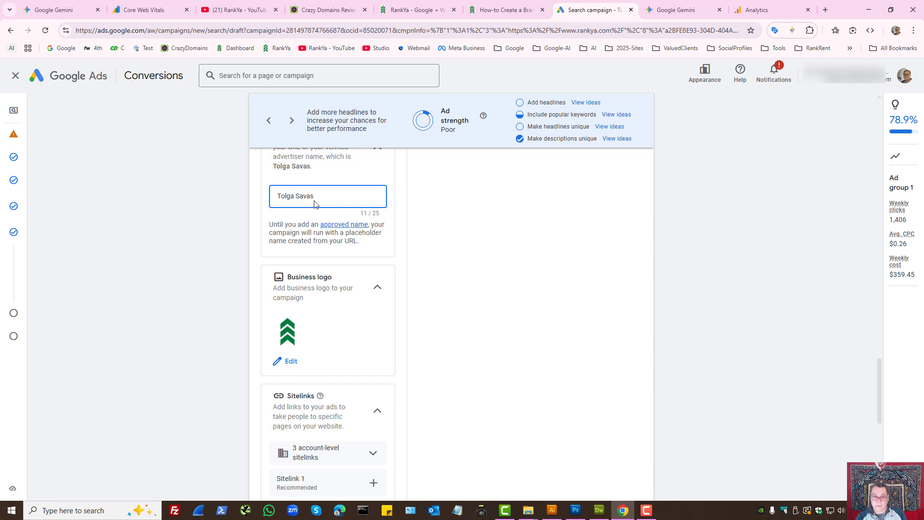
drag(316, 197, 251, 195)
click(478, 250)
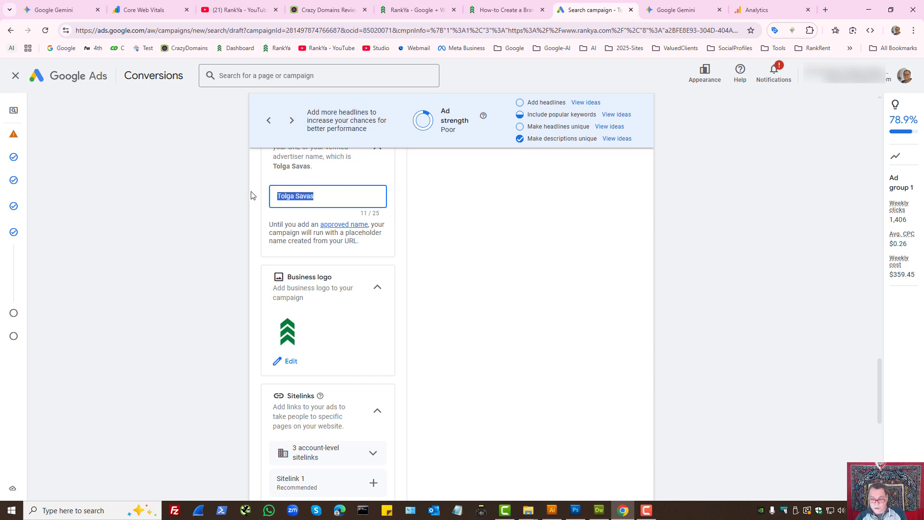
click(458, 219)
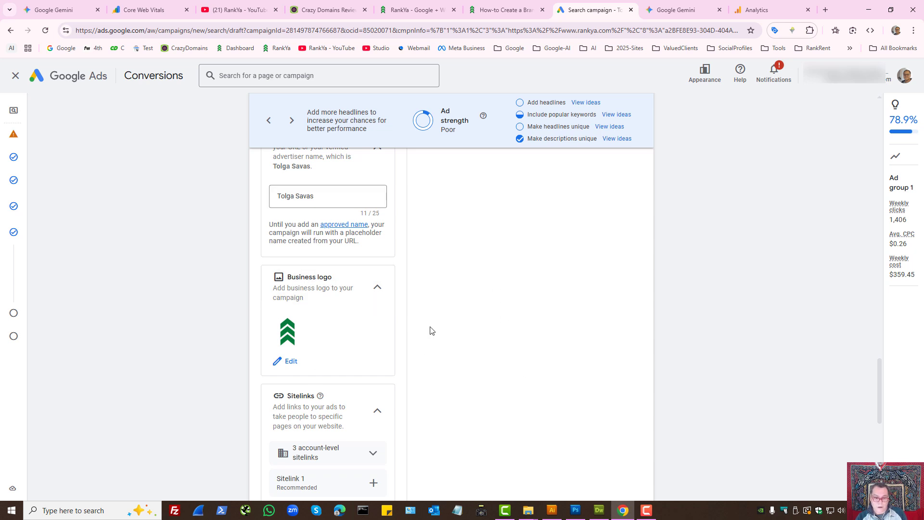
Add the callouts Supportive Website, Qualified Web Developer and Free SEO Course Available to the campaign
scroll(384, 348, up, 3)
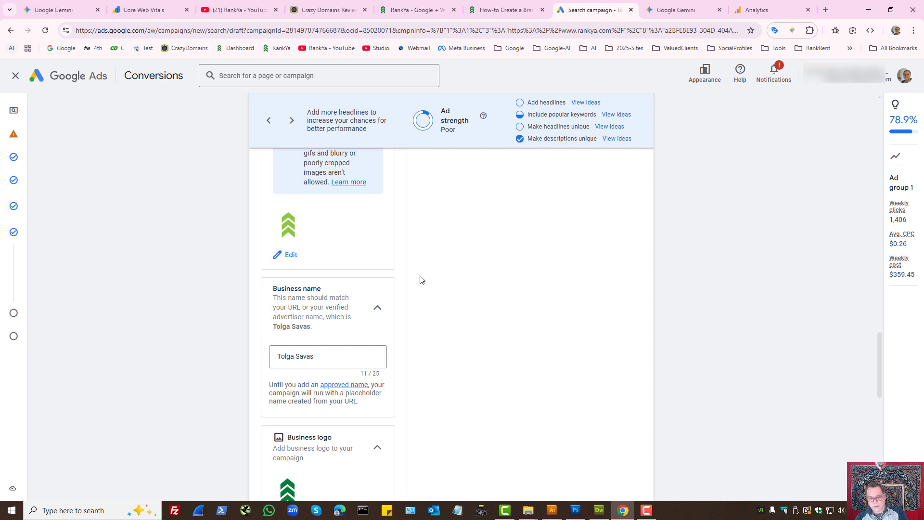
scroll(345, 261, up, 3)
scroll(421, 302, down, 3)
scroll(423, 304, down, 3)
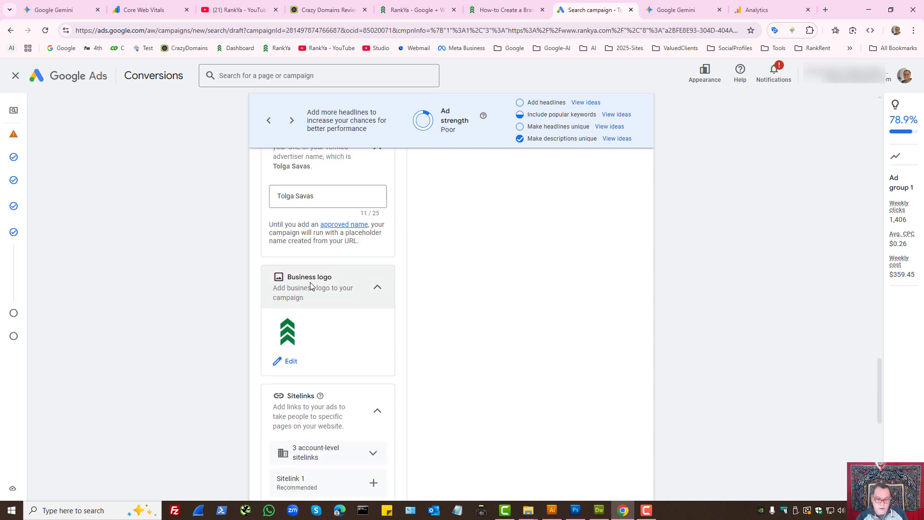
scroll(420, 296, down, 3)
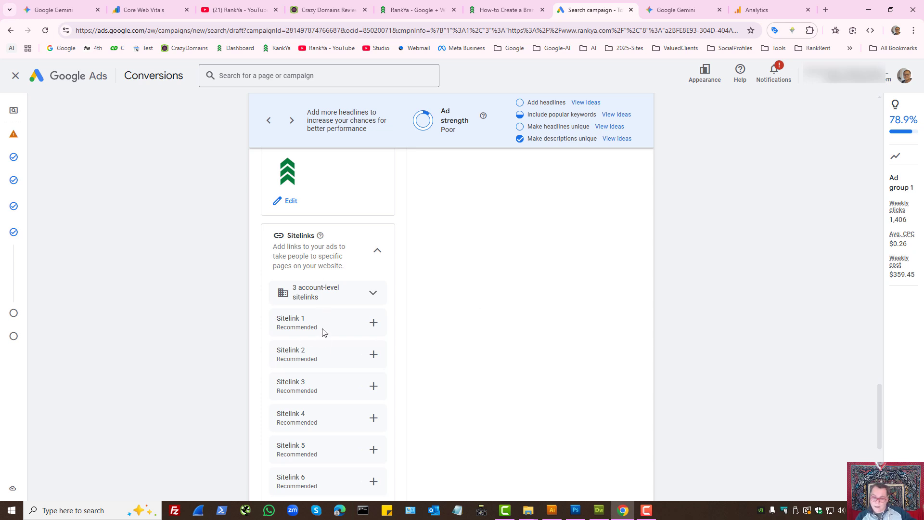
scroll(323, 331, down, 3)
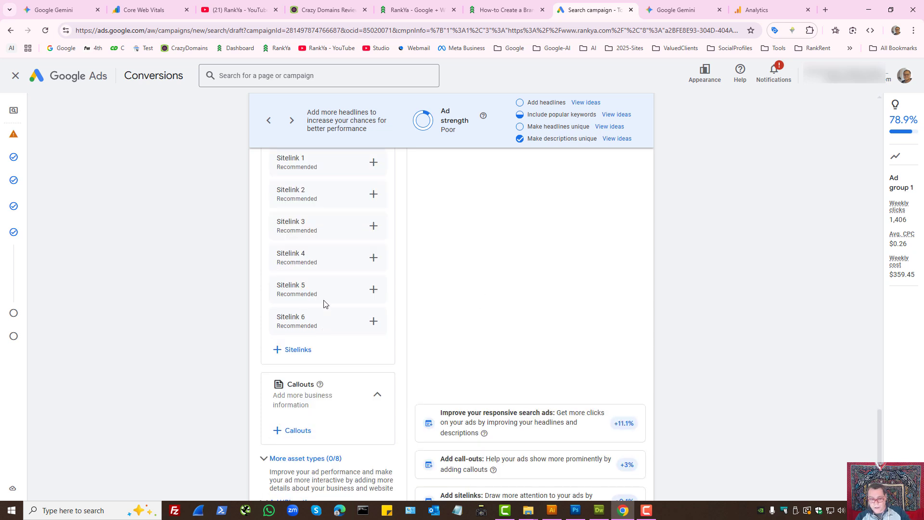
scroll(323, 304, down, 2)
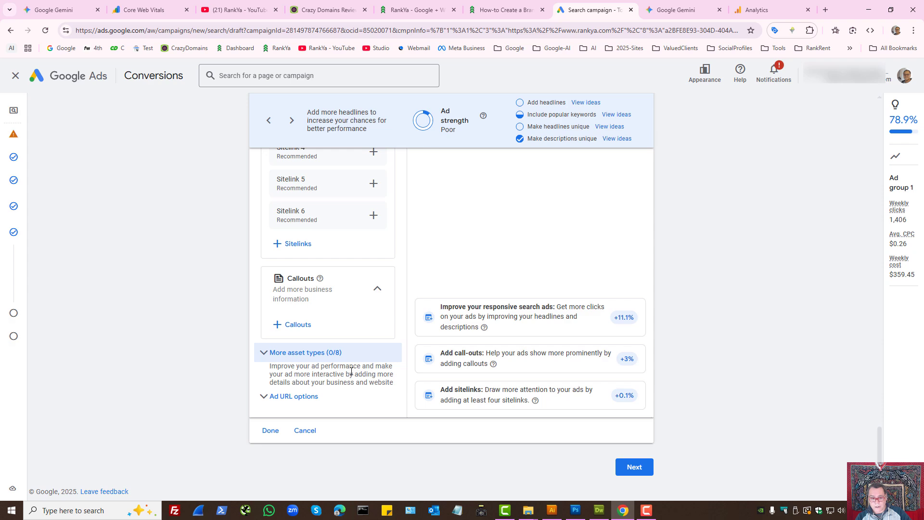
click(298, 325)
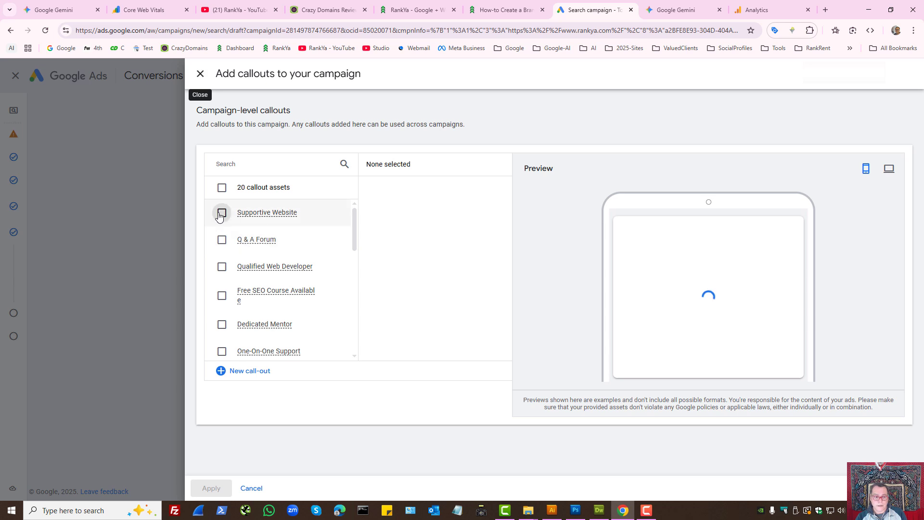
click(221, 213)
click(221, 266)
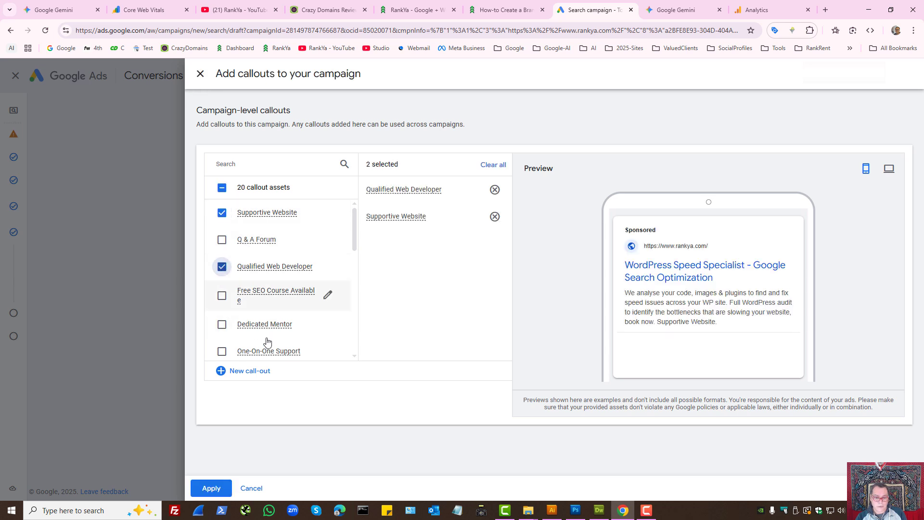
click(221, 295)
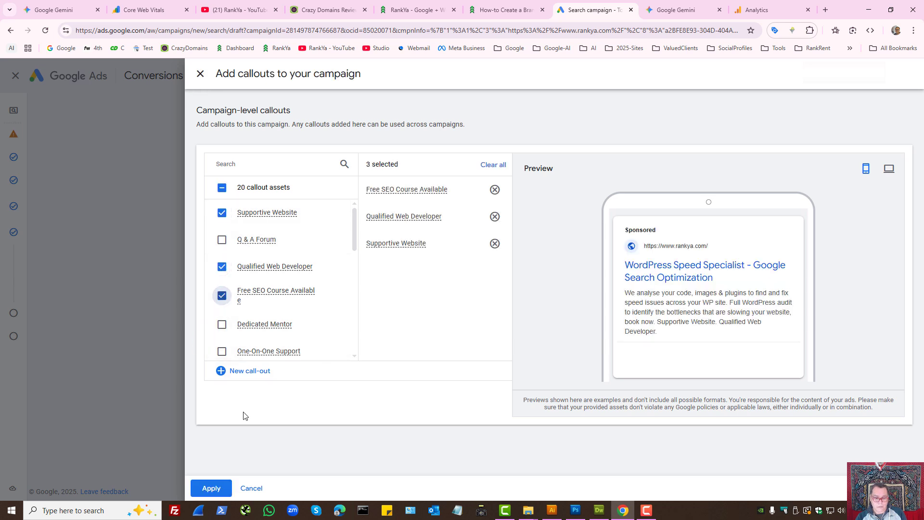
click(224, 488)
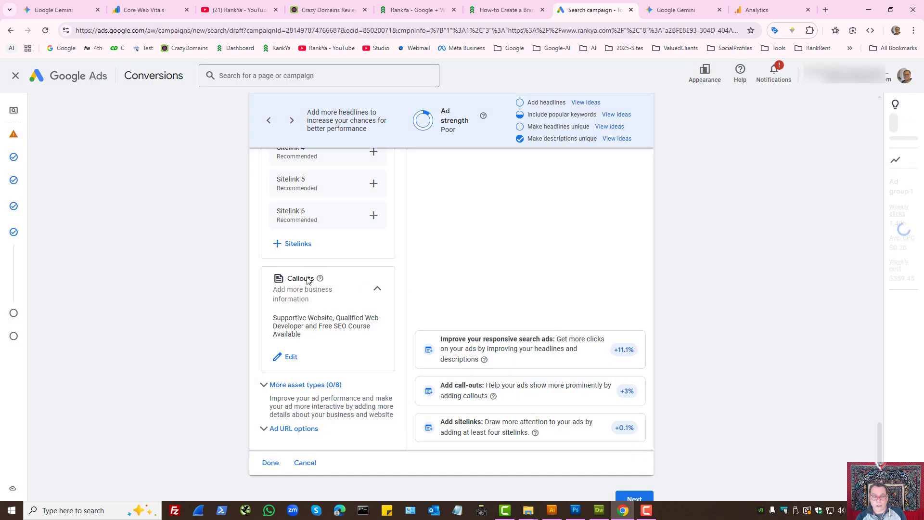
Expand and review the account-level sitelinks, the additional asset types and the ad URL options
scroll(308, 280, up, 3)
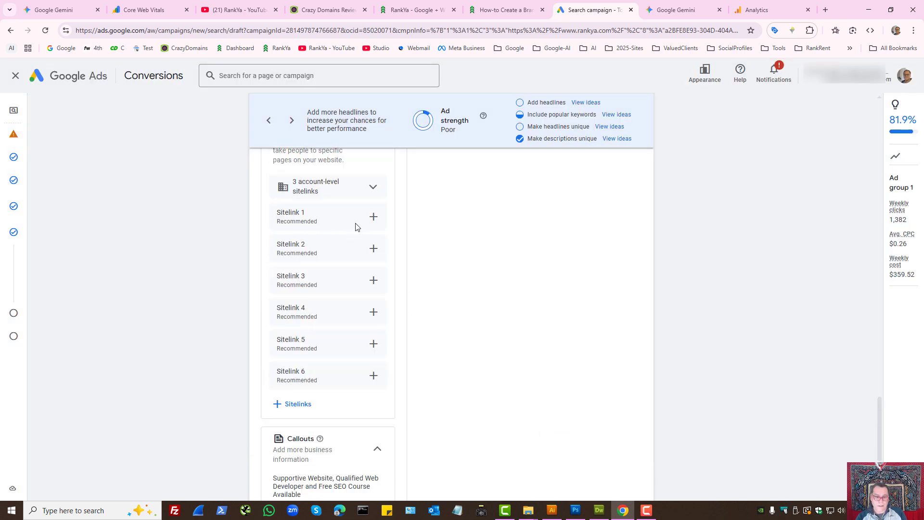
click(373, 187)
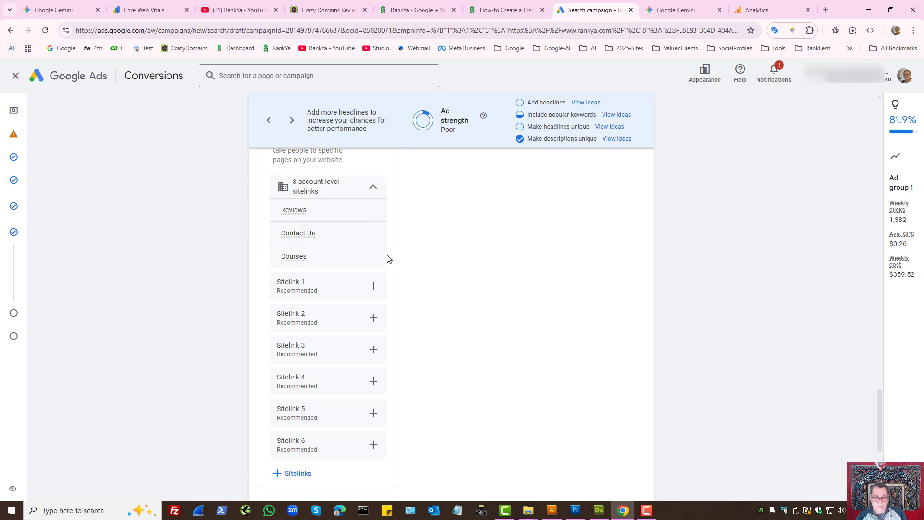
scroll(483, 337, down, 5)
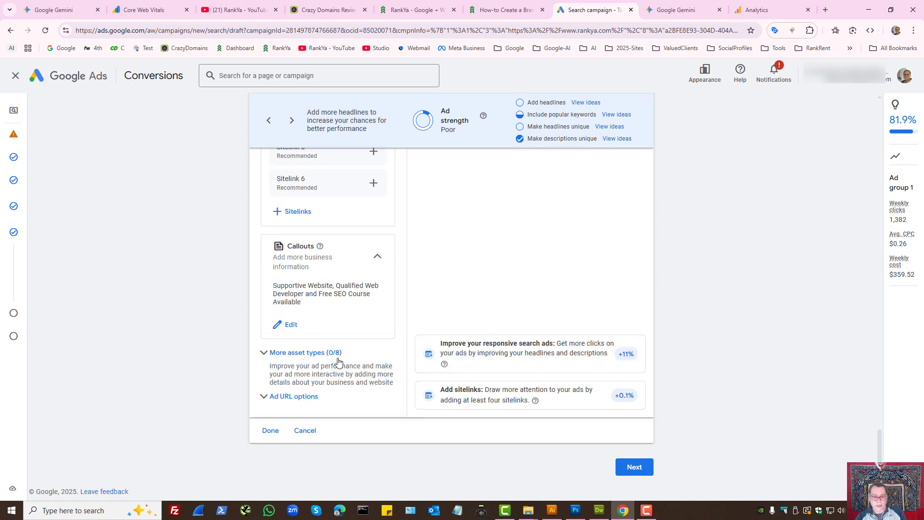
click(296, 353)
scroll(361, 365, down, 3)
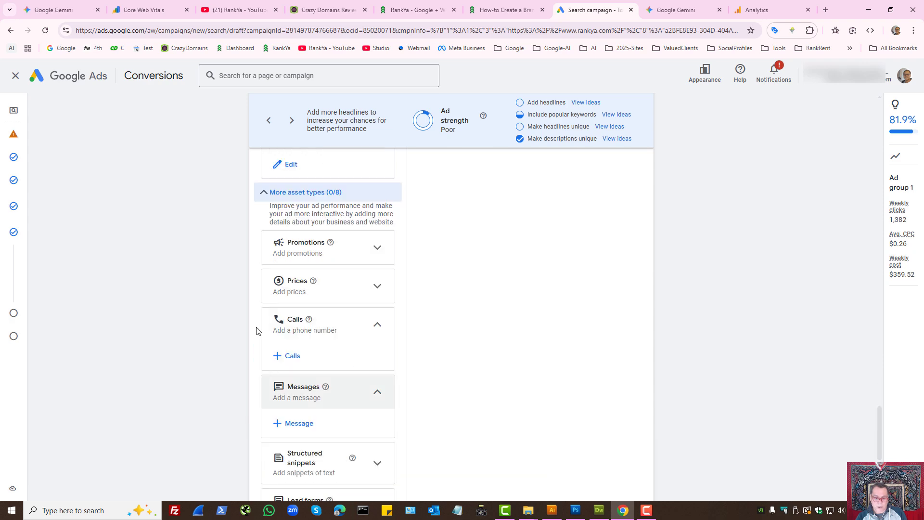
scroll(309, 402, down, 3)
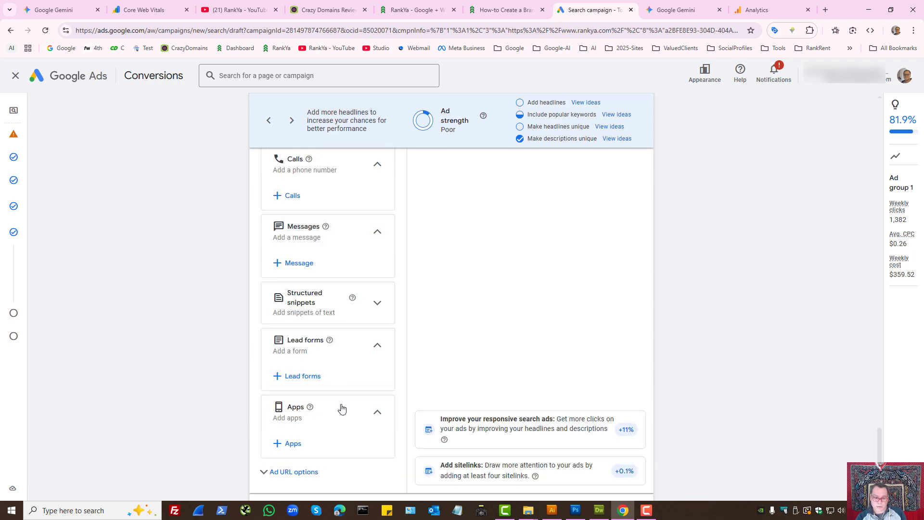
click(294, 472)
scroll(346, 414, down, 3)
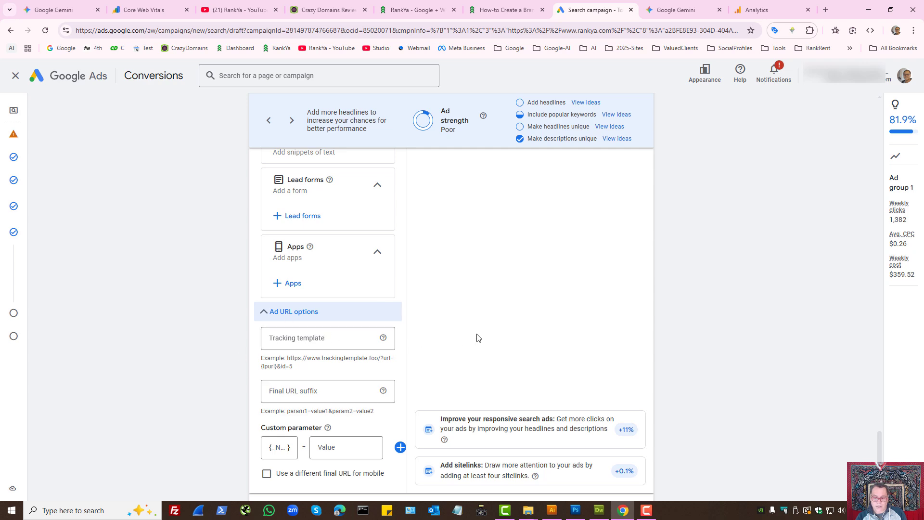
Review the ad preview variations, the ad strength rating and the entered headlines and descriptions
scroll(490, 335, up, 15)
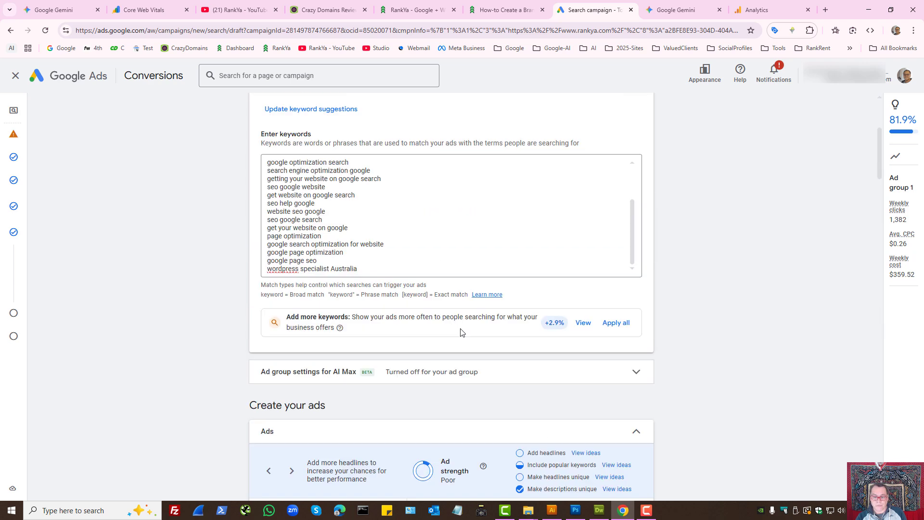
scroll(460, 334, down, 5)
scroll(456, 334, up, 3)
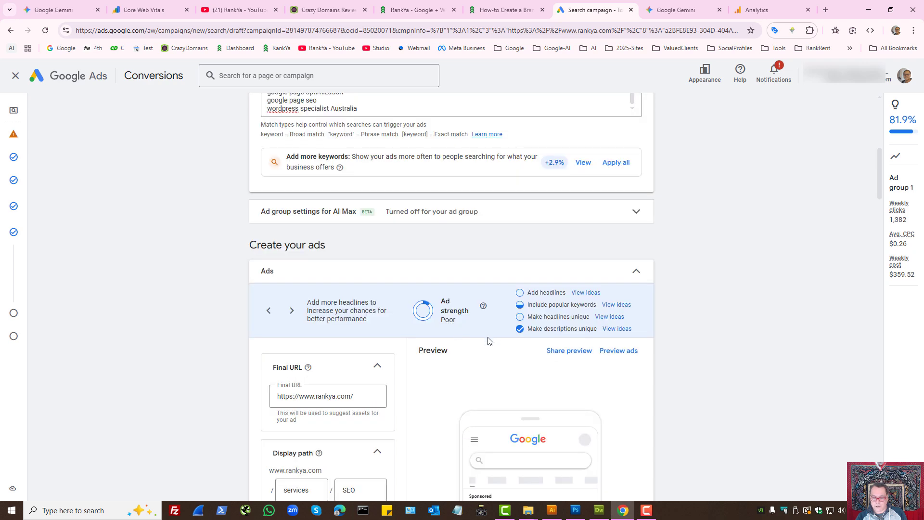
scroll(483, 345, down, 3)
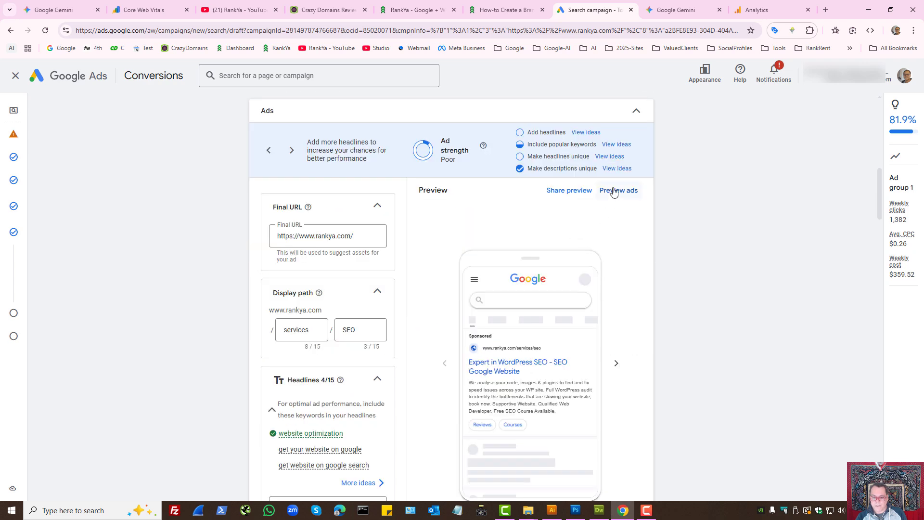
click(614, 368)
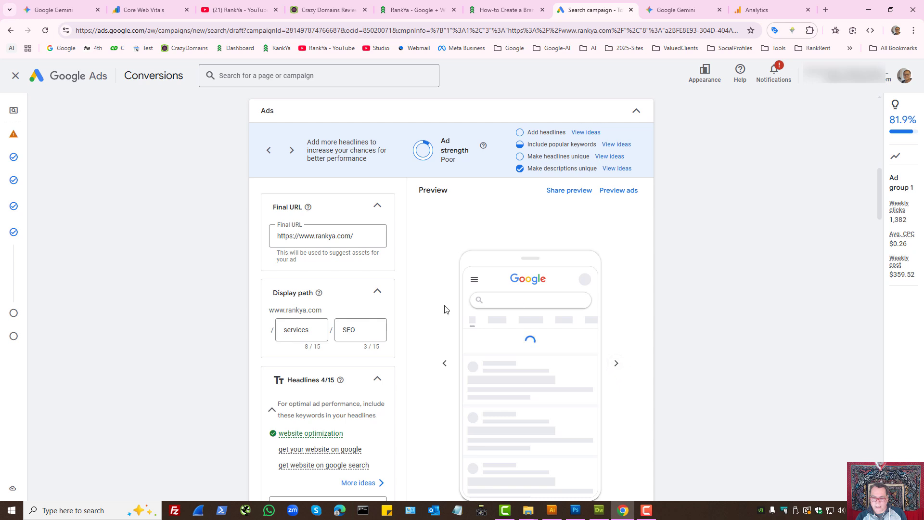
click(616, 364)
double_click(446, 159)
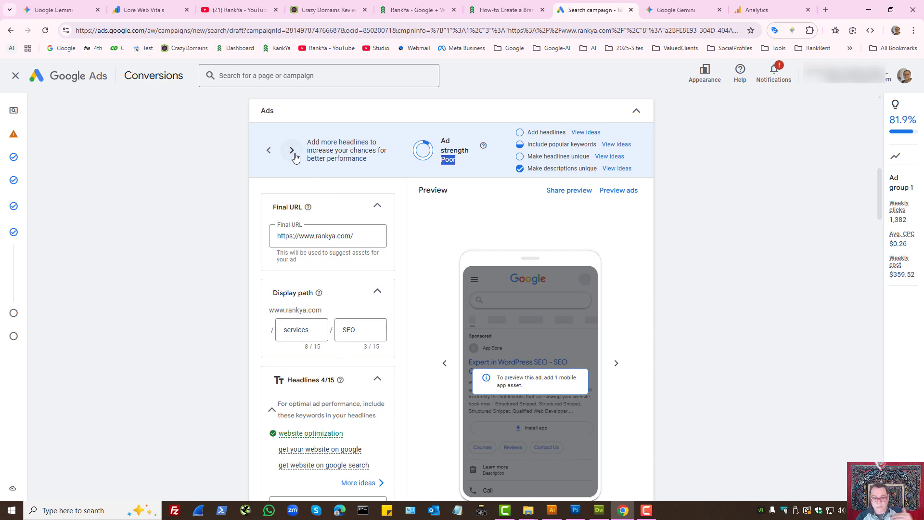
scroll(295, 158, down, 3)
scroll(331, 428, down, 3)
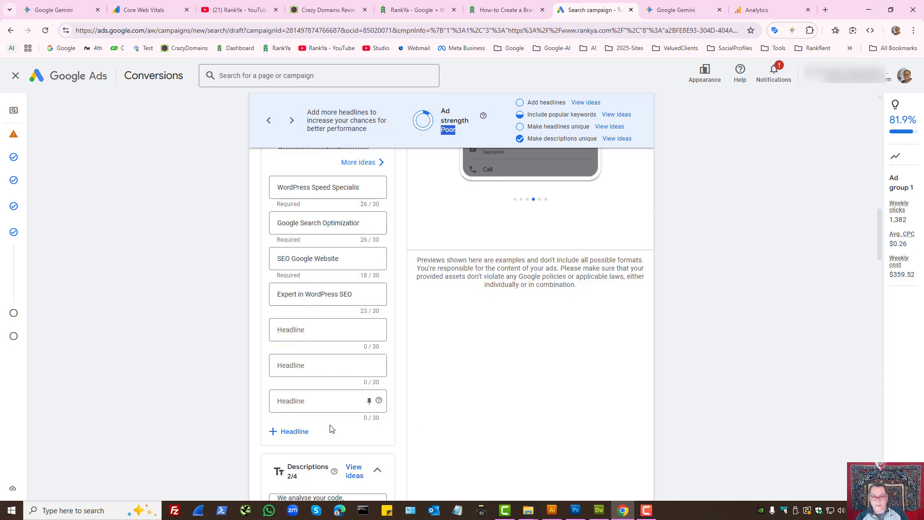
scroll(335, 400, down, 5)
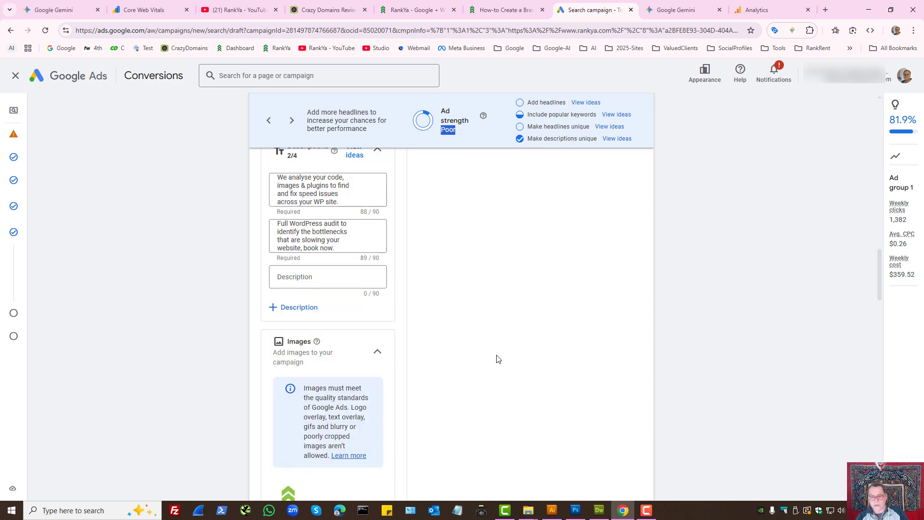
scroll(498, 359, up, 10)
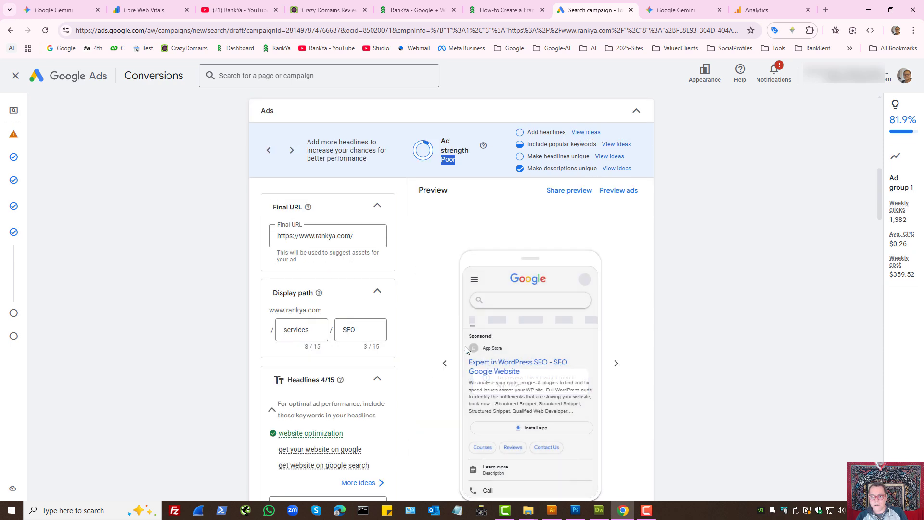
Examine the full set of ad previews in mobile and desktop formats and close the preview
click(610, 193)
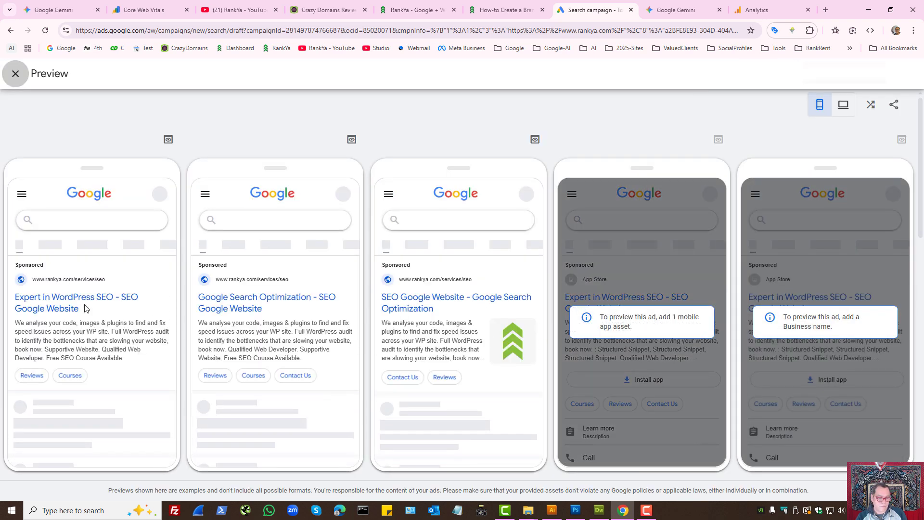
scroll(303, 377, down, 10)
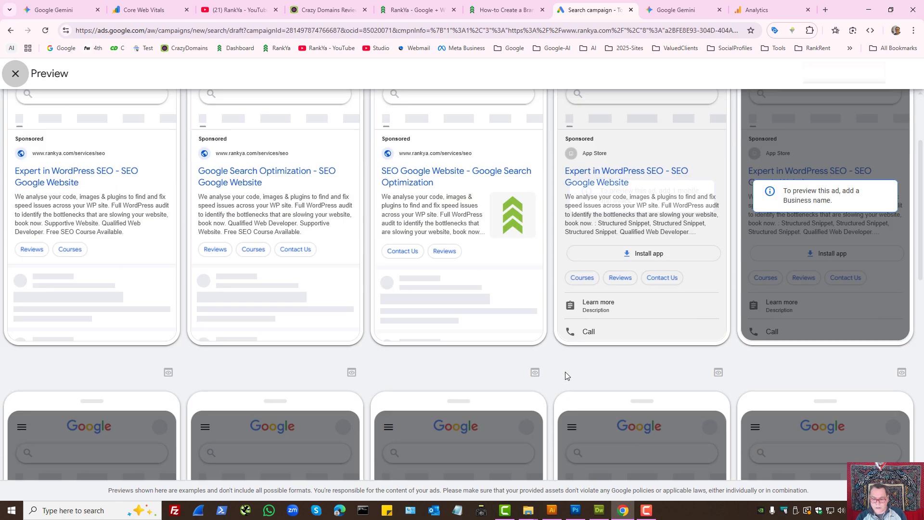
scroll(302, 377, down, 5)
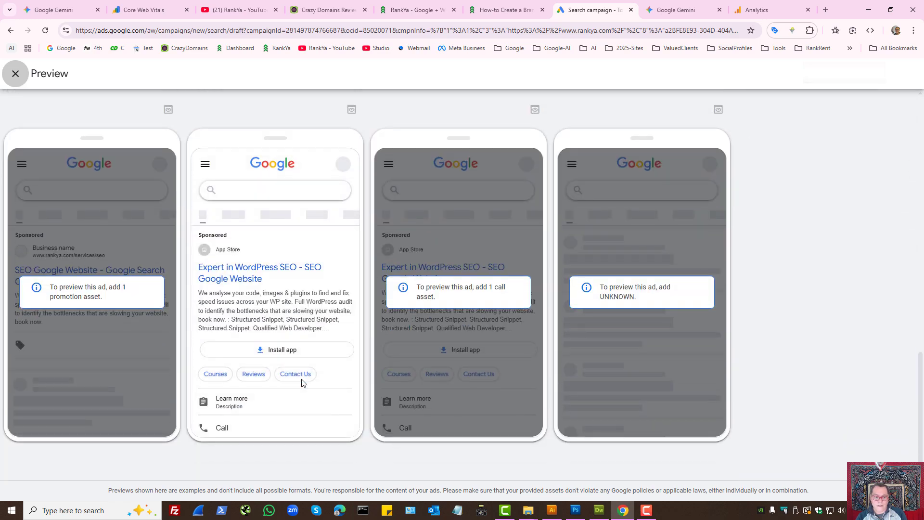
scroll(301, 379, up, 12)
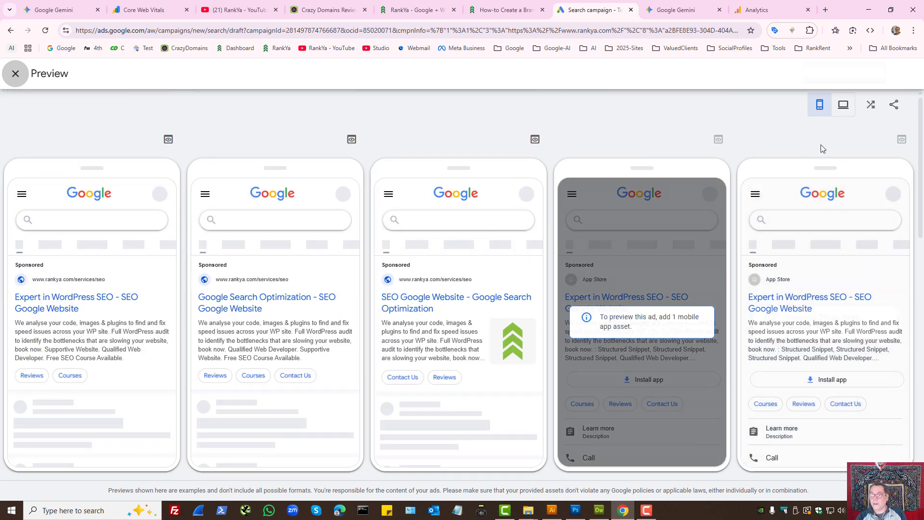
click(844, 111)
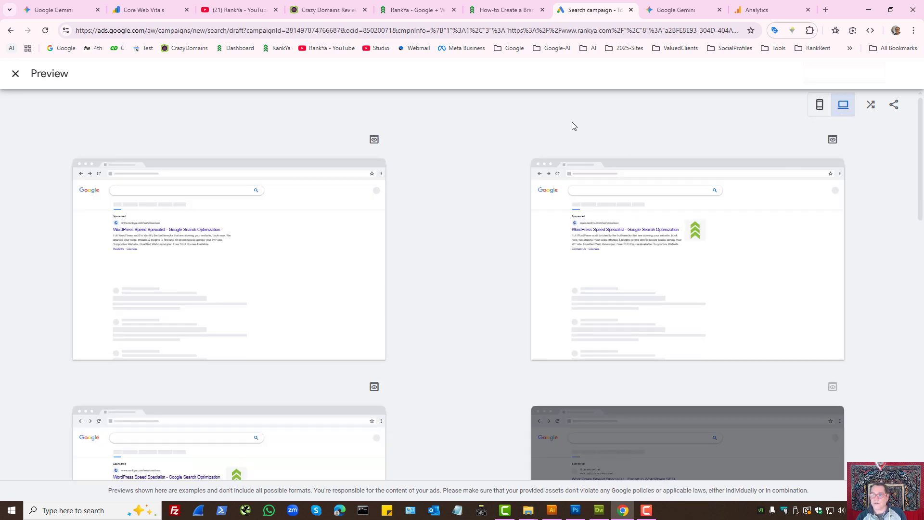
key(Escape)
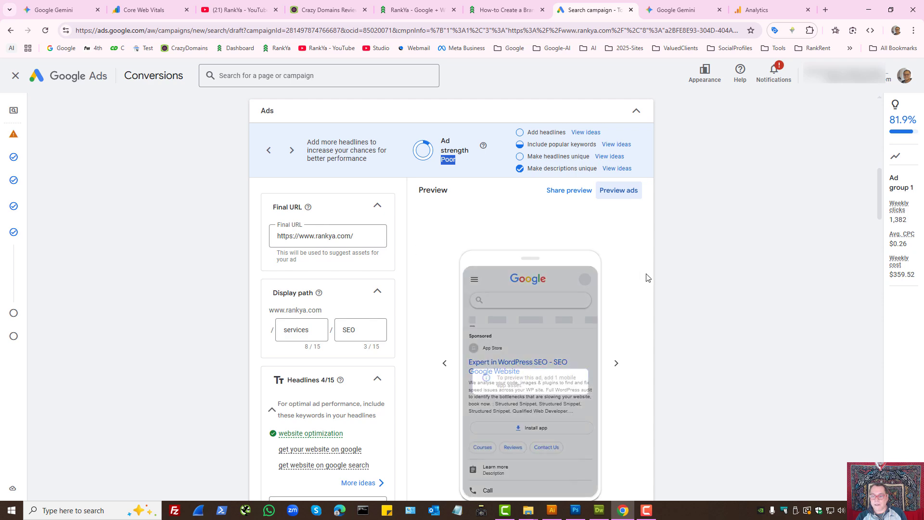
Proceed to the campaign's budget and set a custom average daily budget of $30
scroll(553, 342, down, 10)
scroll(536, 348, down, 5)
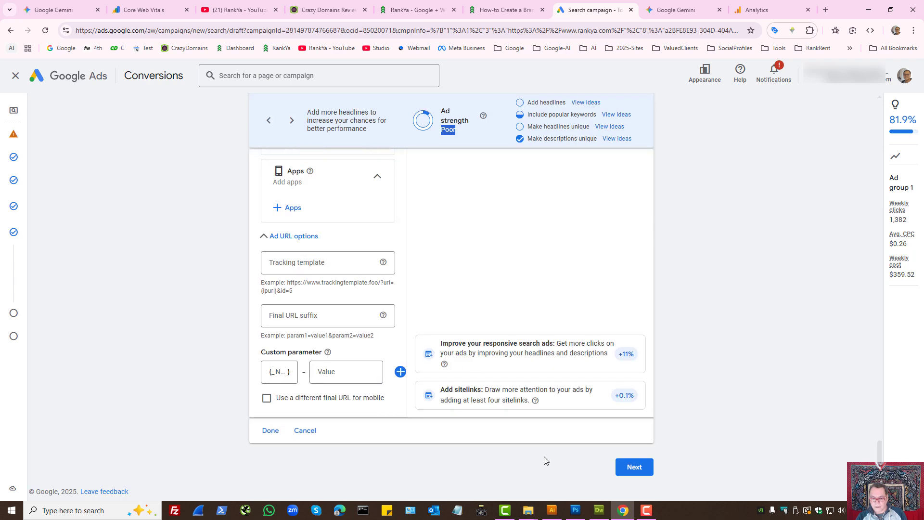
click(629, 468)
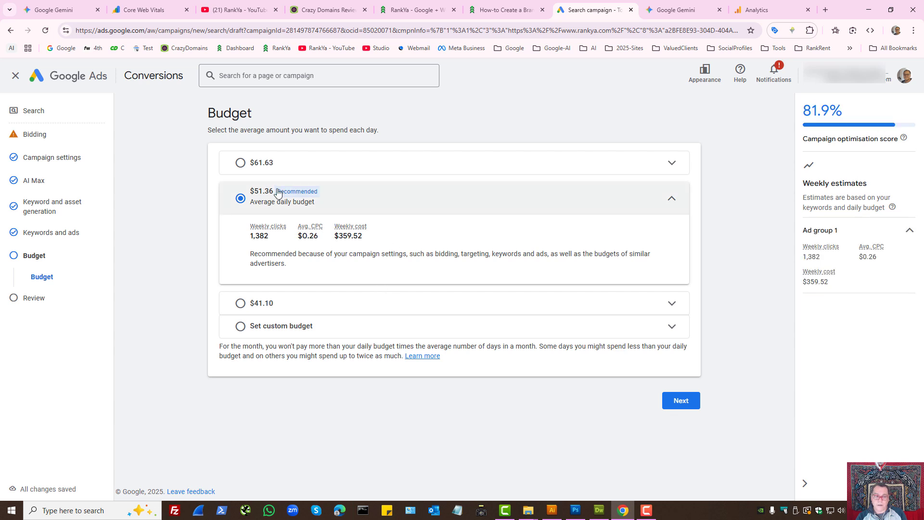
click(240, 326)
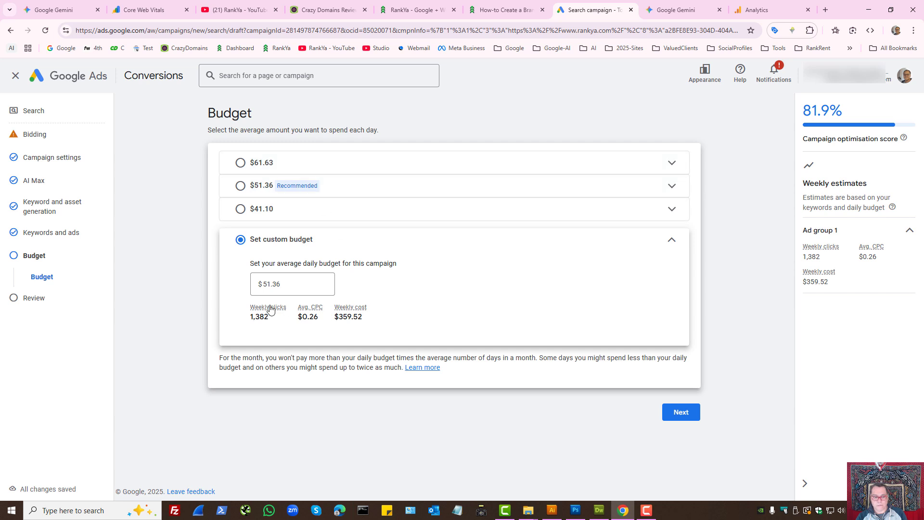
double_click(265, 287)
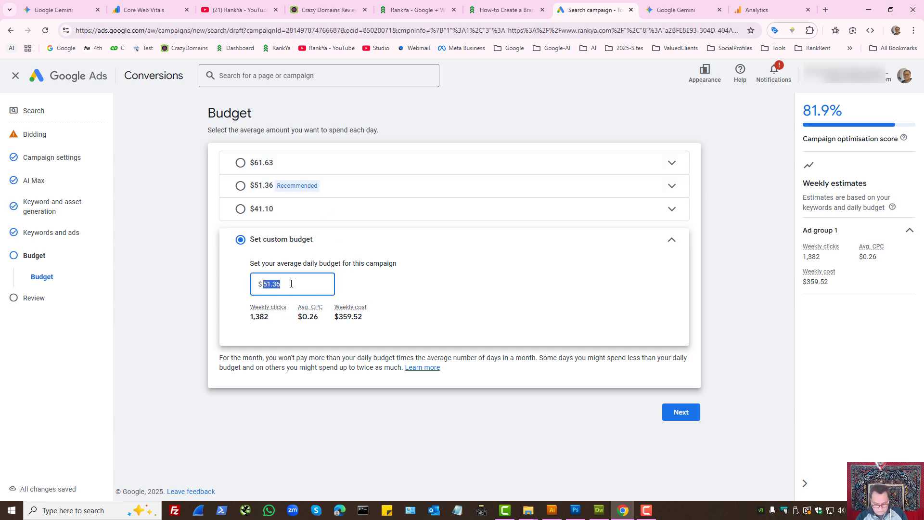
text(30)
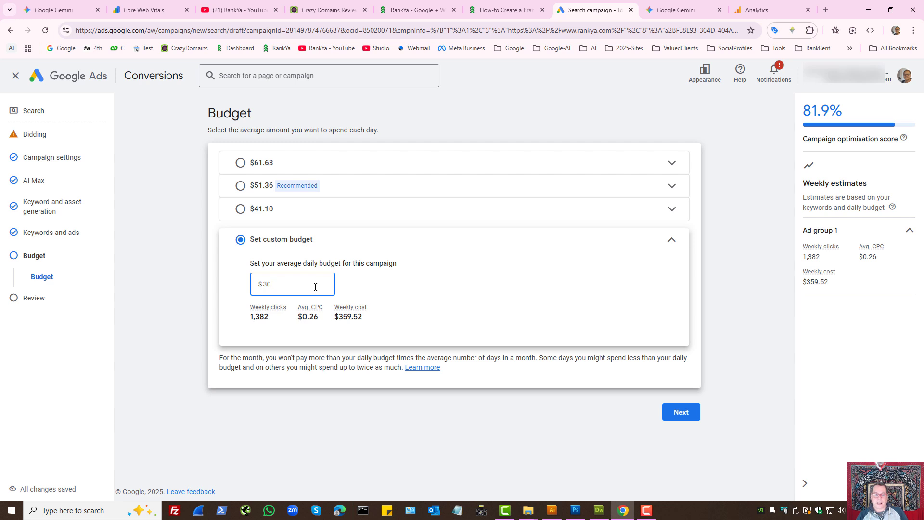
click(415, 286)
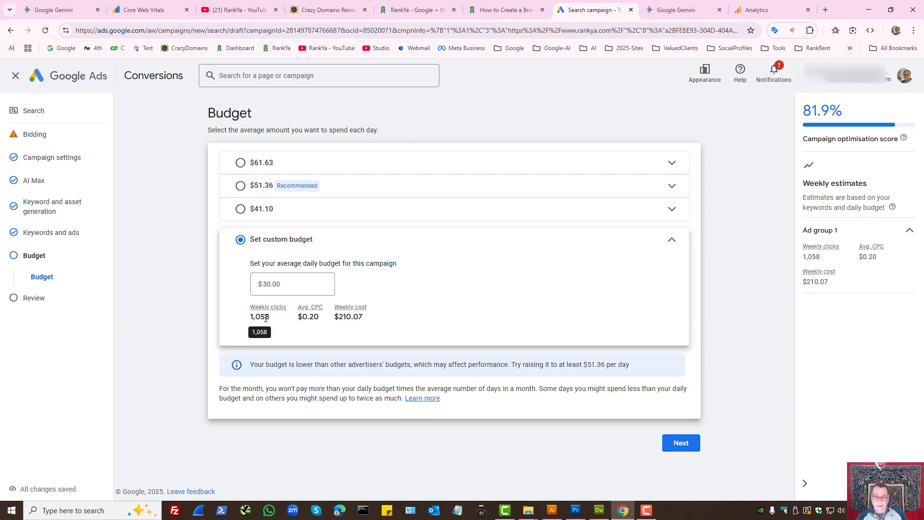
click(291, 284)
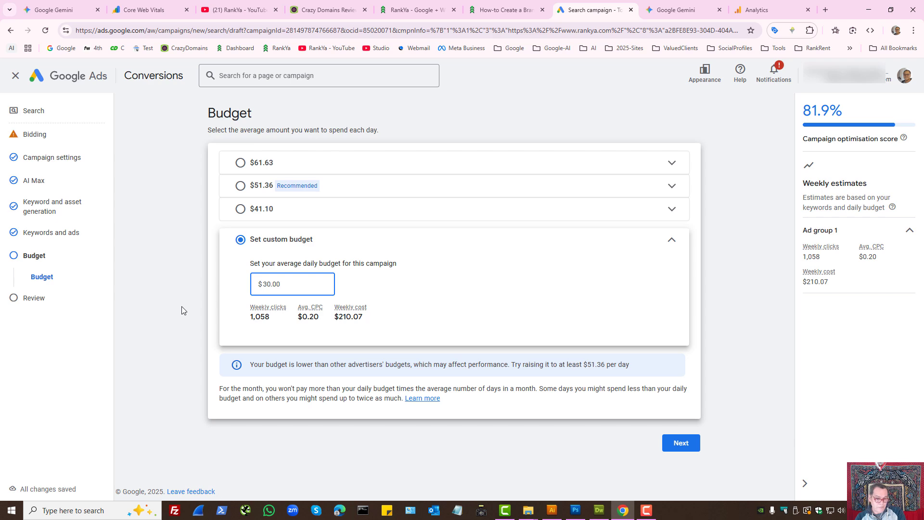
Advance to the campaign review and confirm the account holder's identity
click(671, 443)
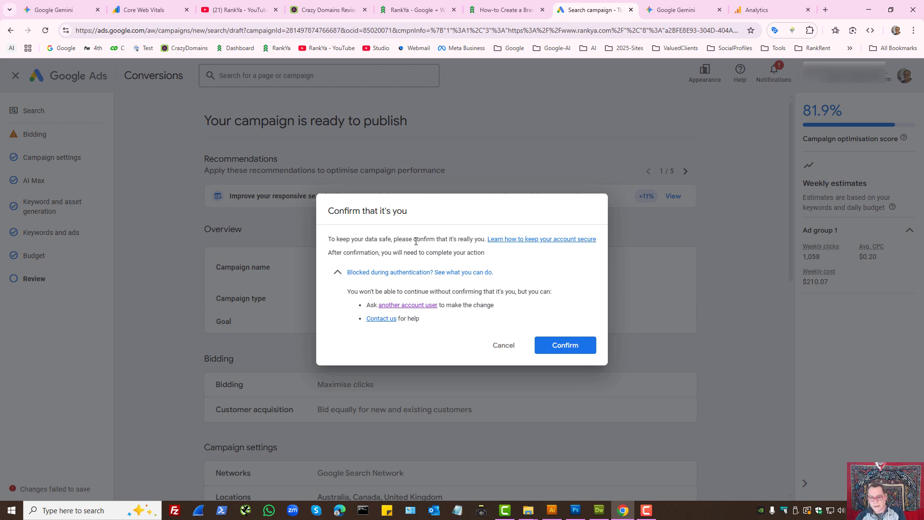
click(566, 346)
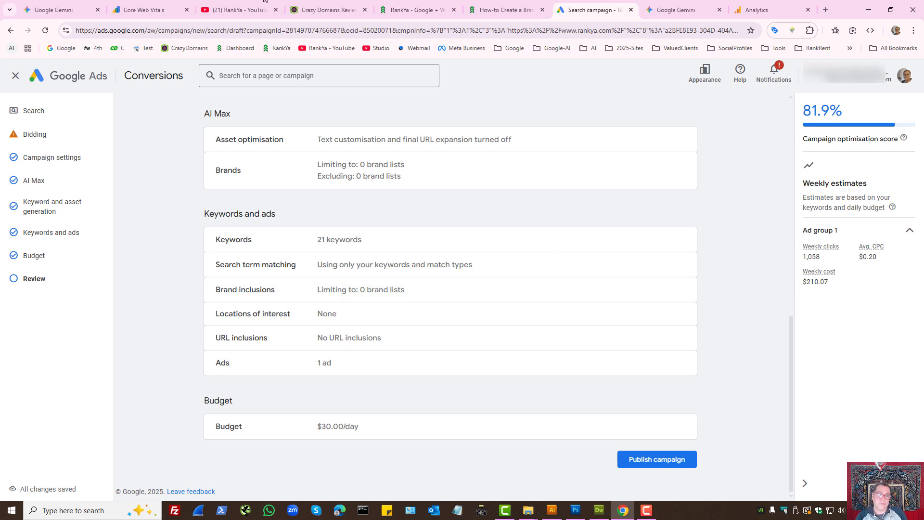
Open the Google homepage in a new tab and look over the campaign review, RankYa YouTube channel and rankya.com homepage
middle_click(65, 48)
click(777, 5)
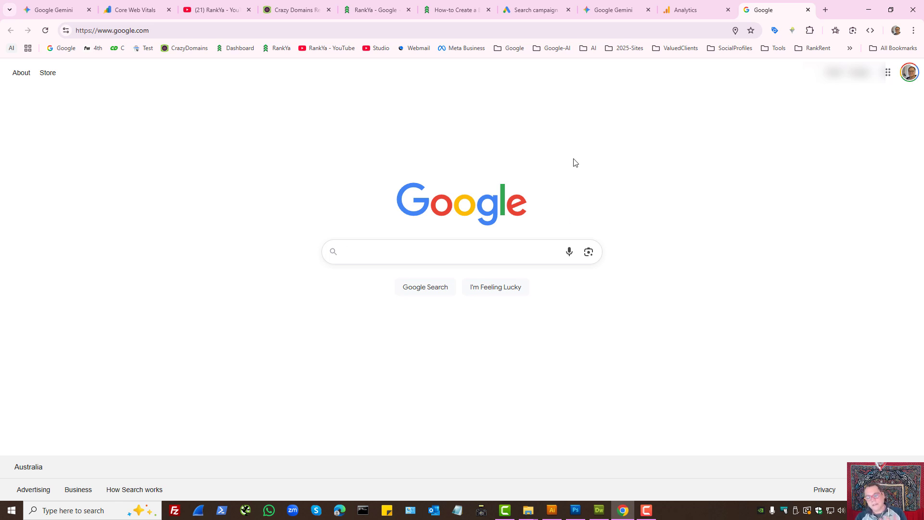
click(528, 14)
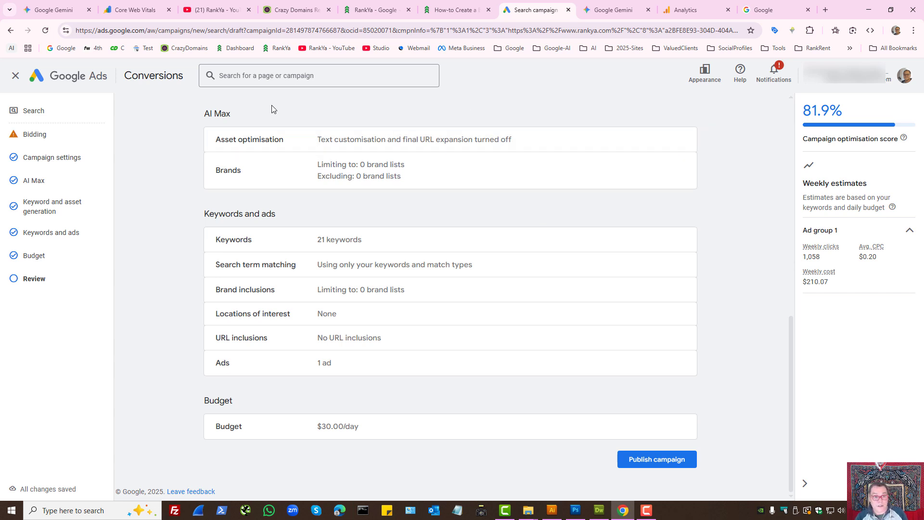
click(220, 10)
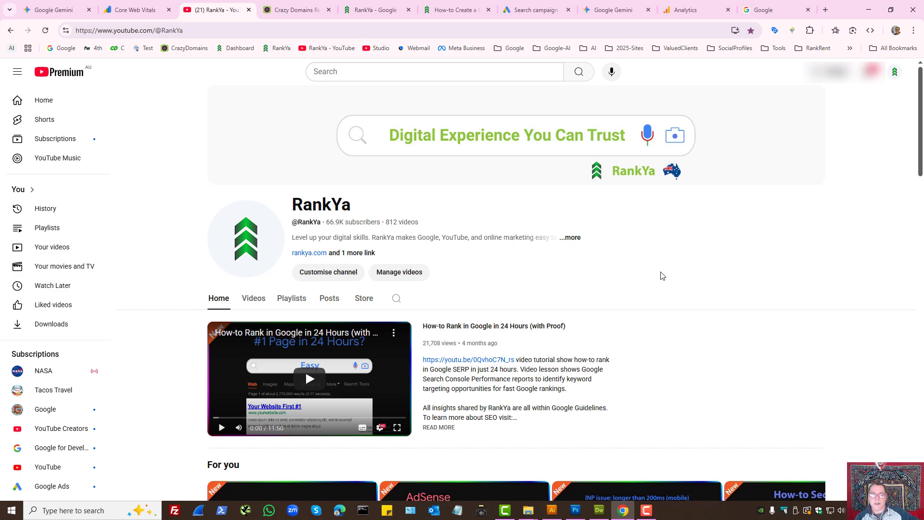
click(546, 5)
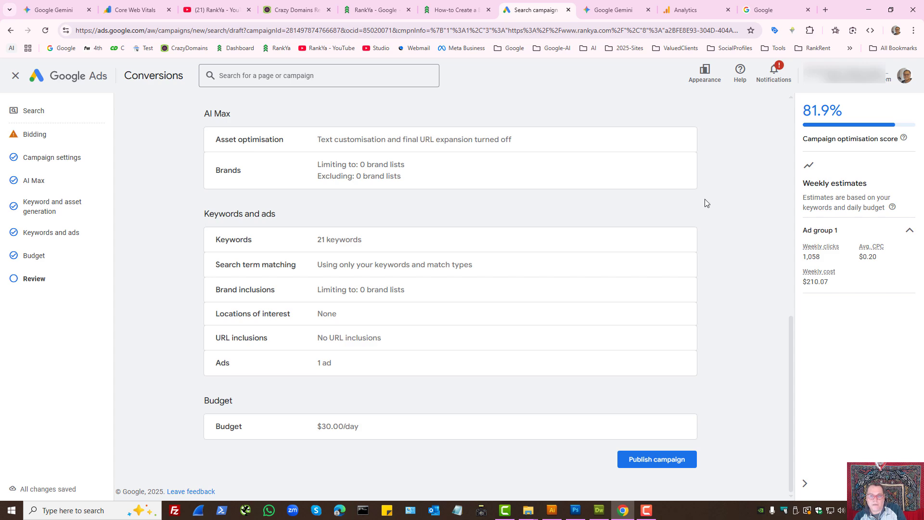
click(375, 9)
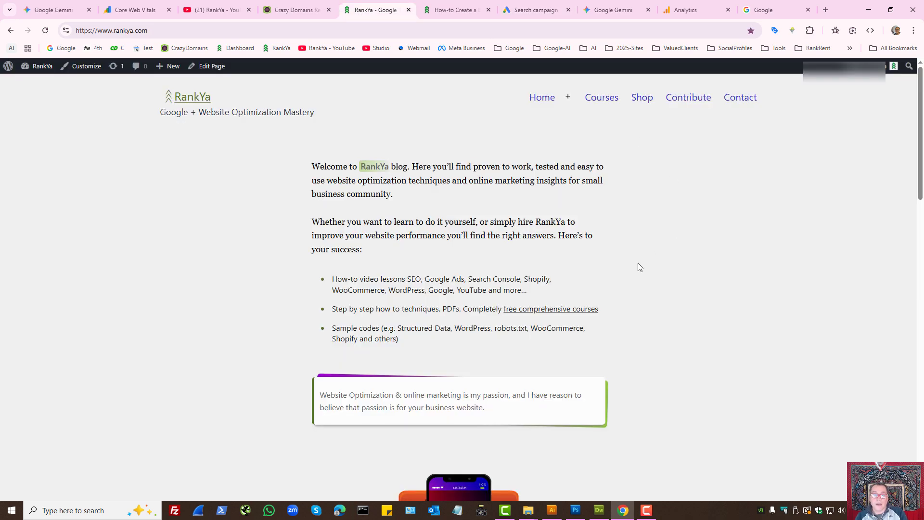